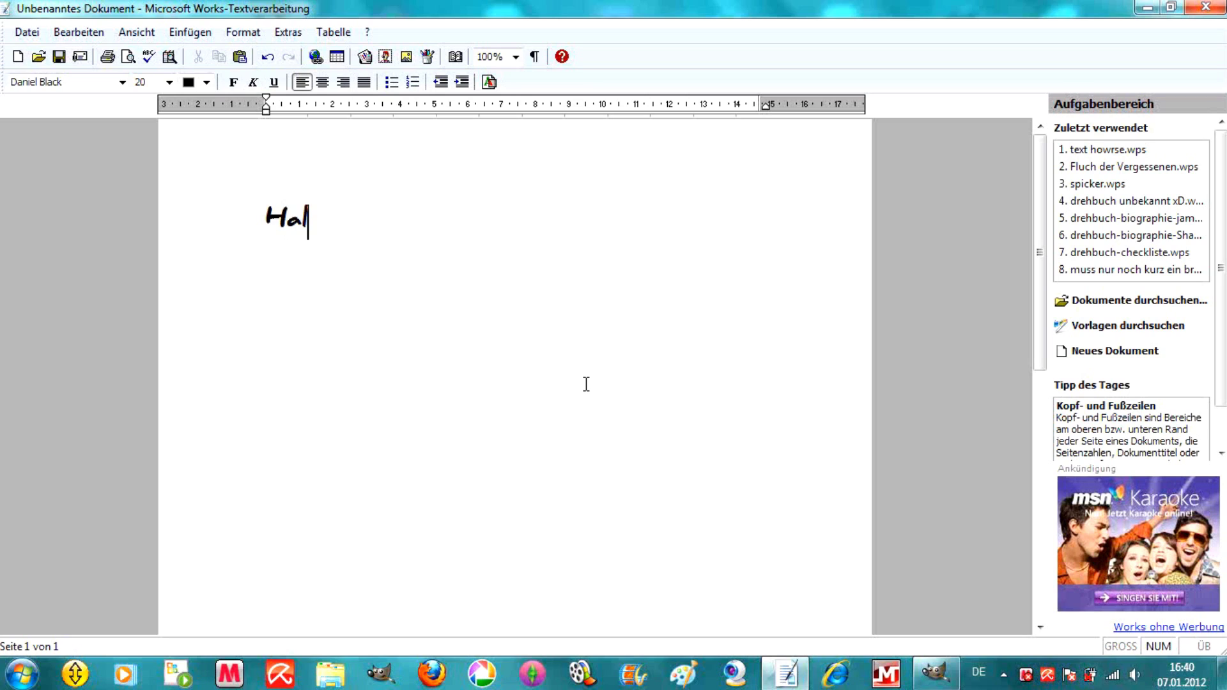
Type the greeting 'Hallo' and begin the intro sentence 'heute zeige…' in the Works document
type("lo heute zeige ")
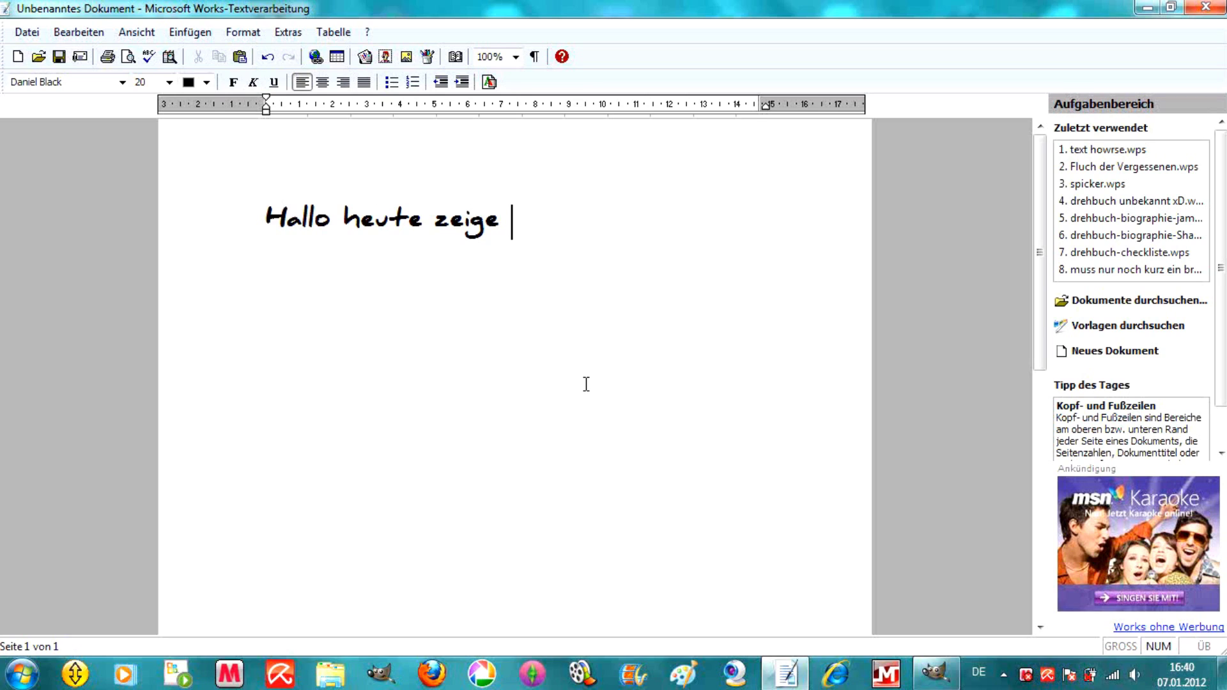
type("ich euch wie")
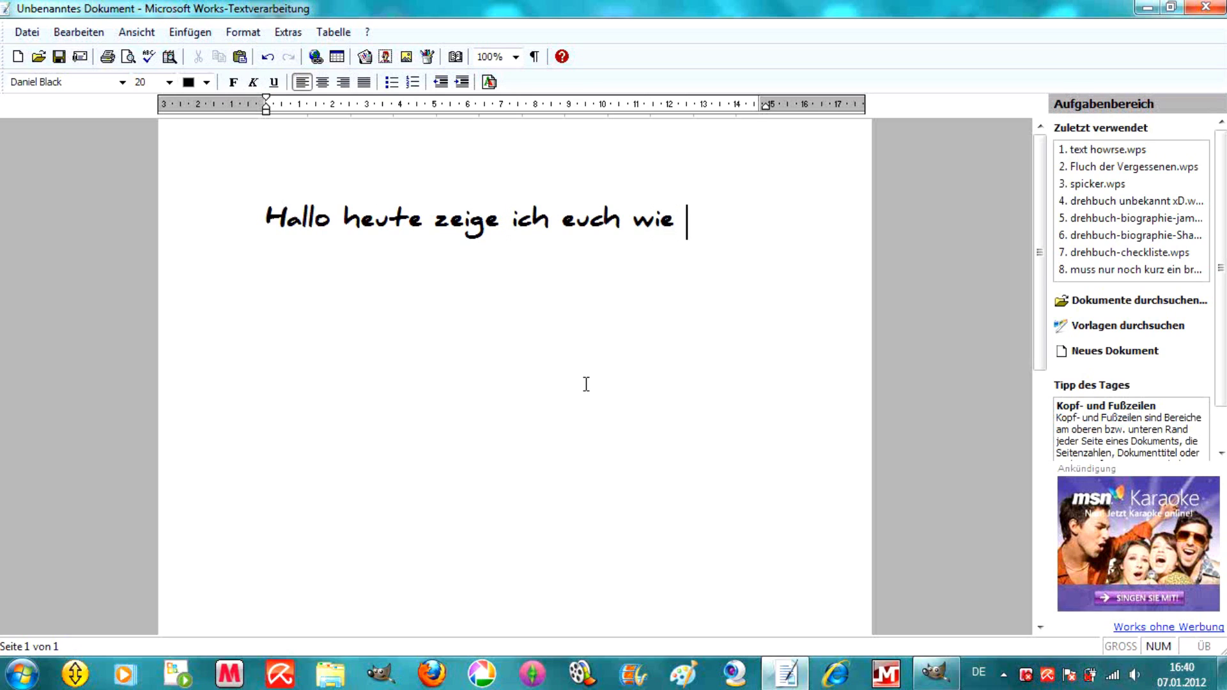
type("ihr ein layou")
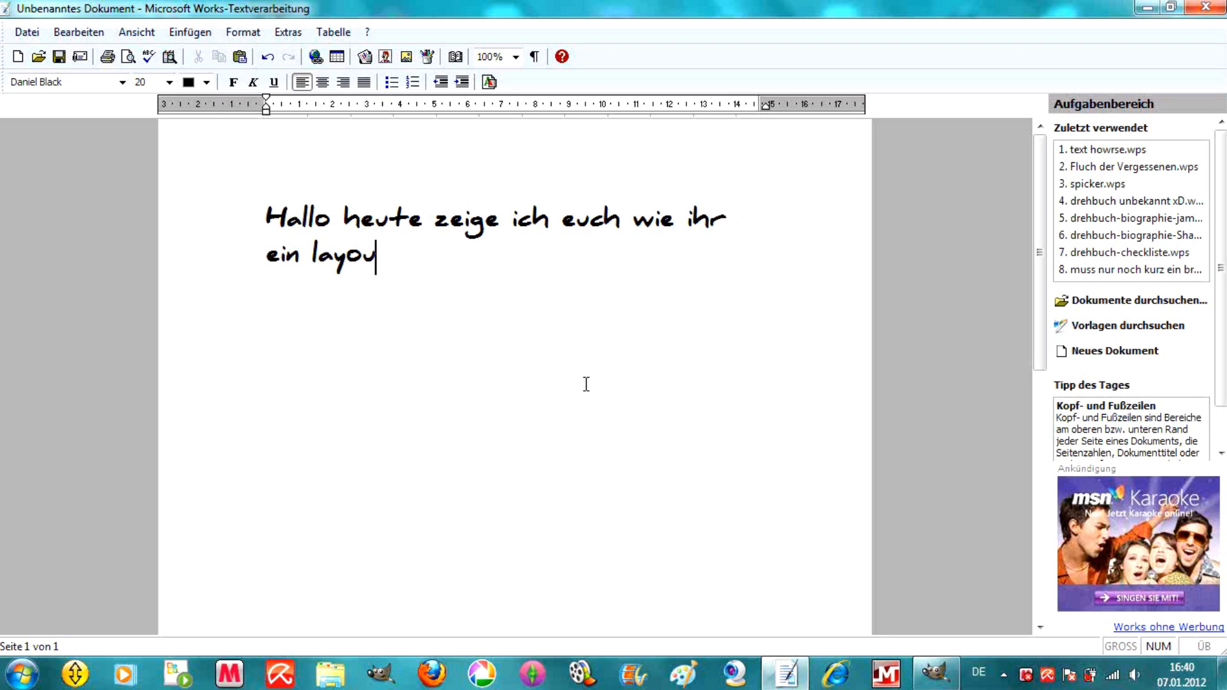
type("t für")
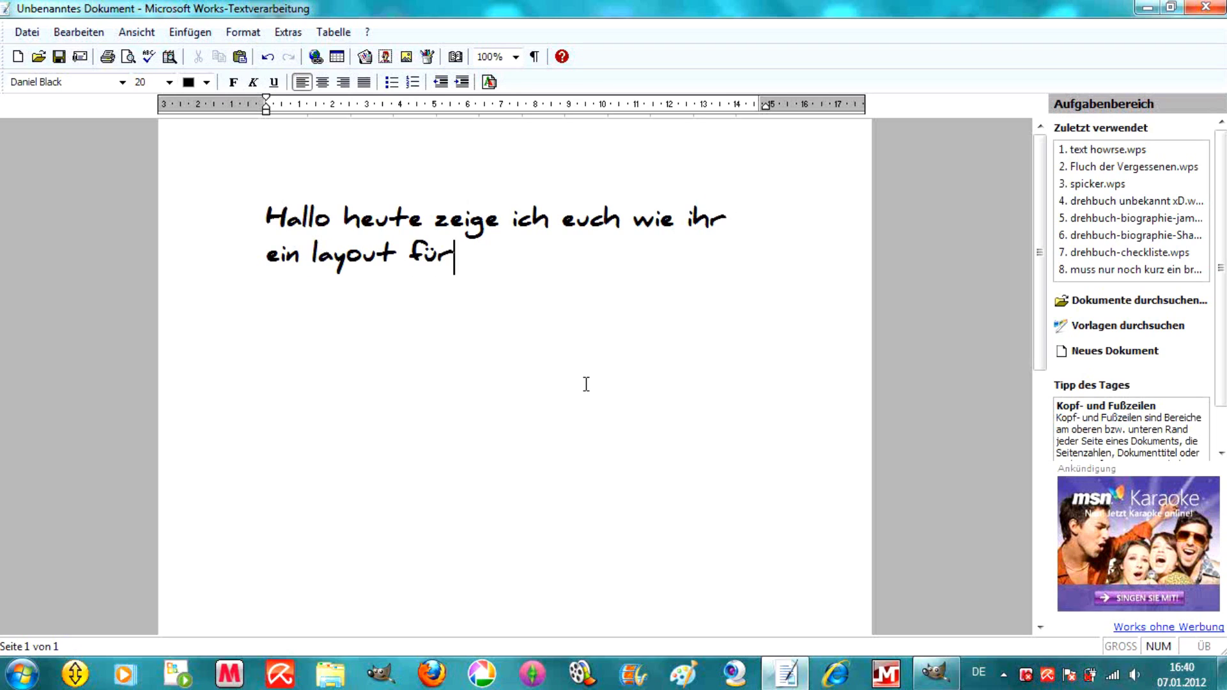
type(" z.B.. ho")
type("wrse mache")
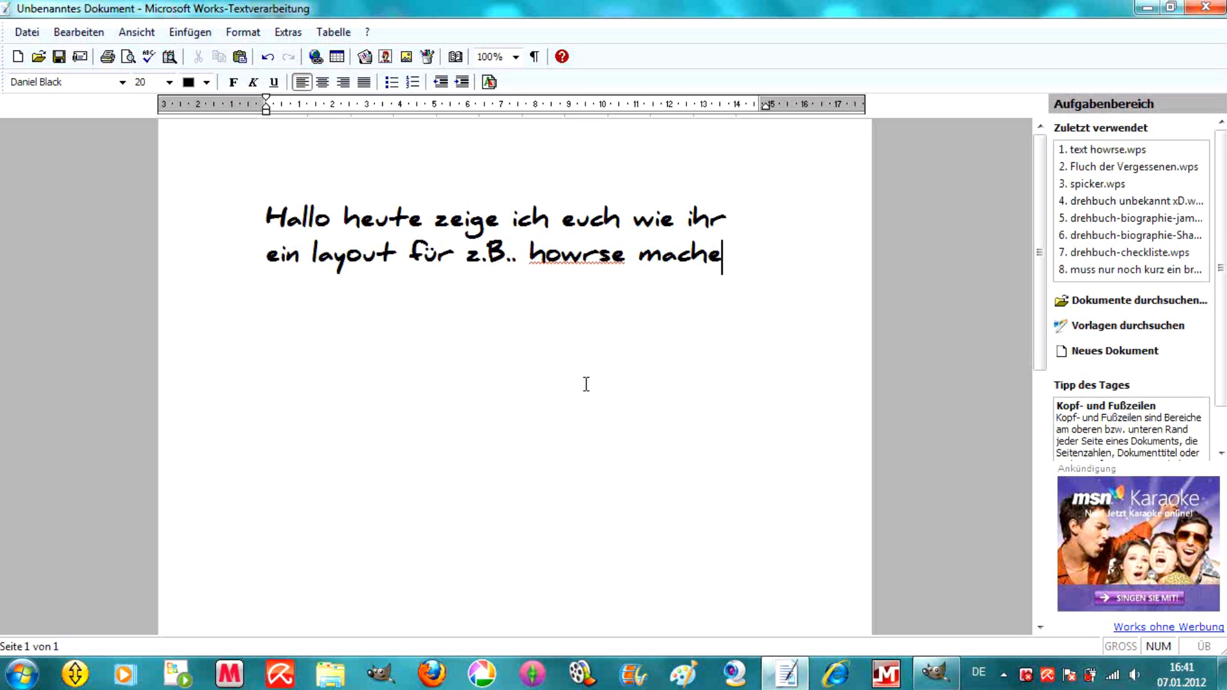
type("könnt")
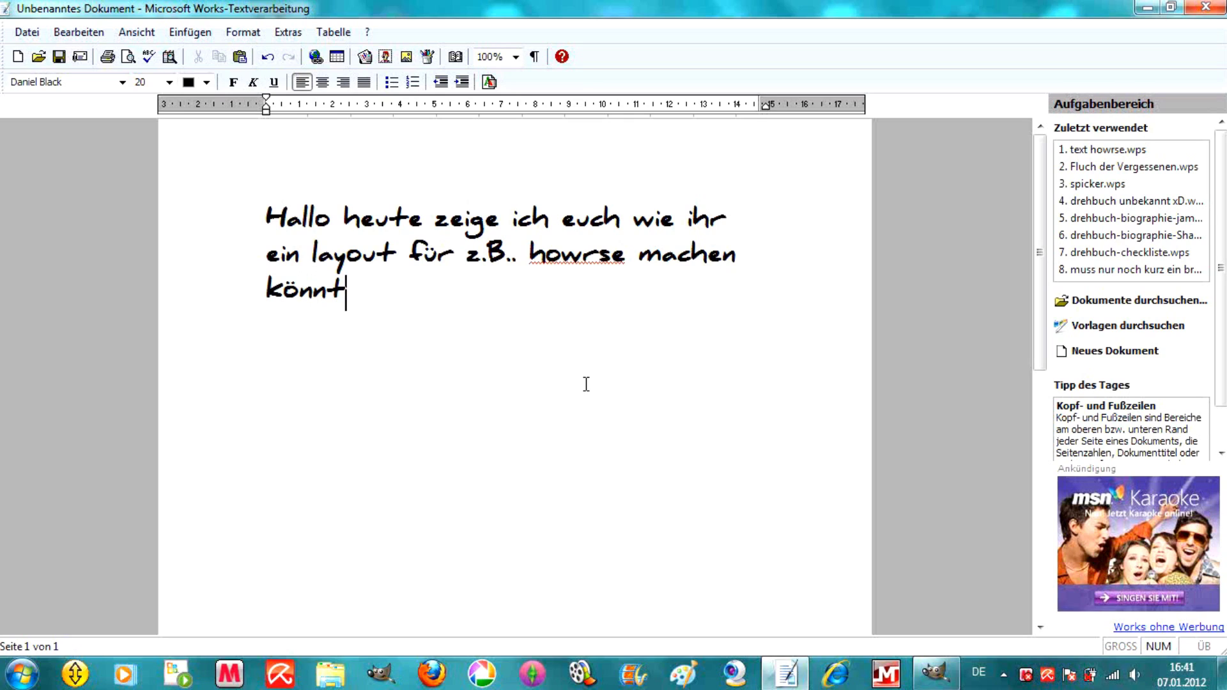
type("nd wie ihr es s")
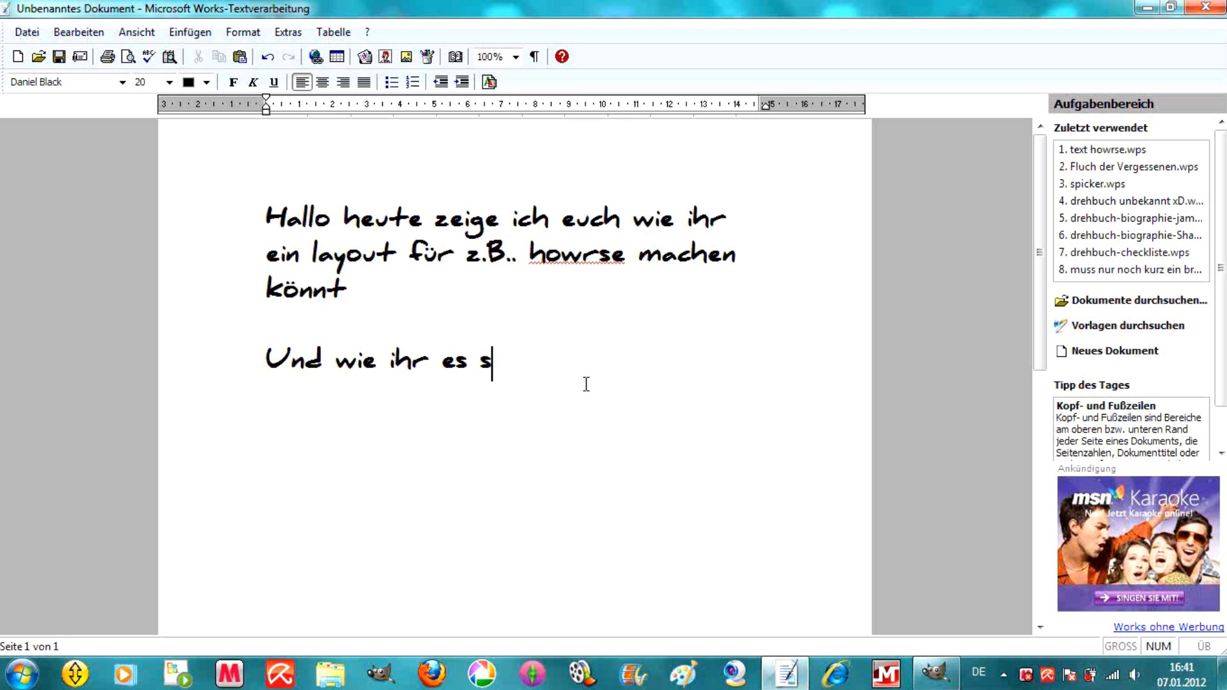
type("uperleicht codet ☺")
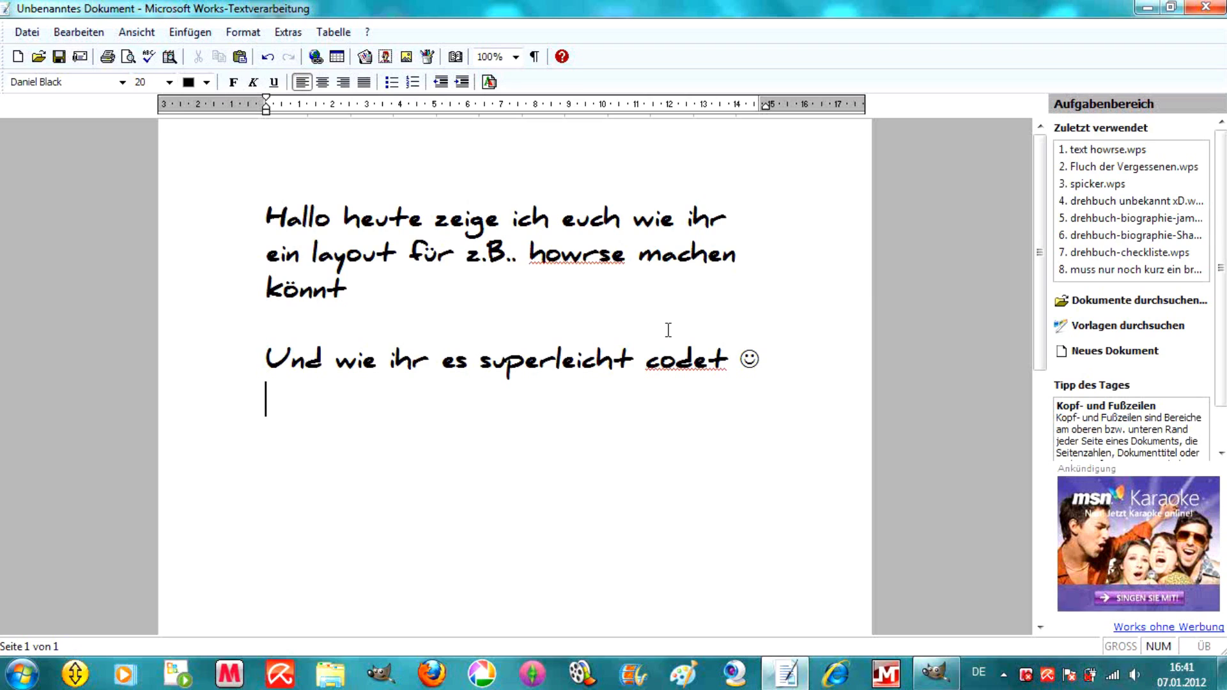
type("guckt e")
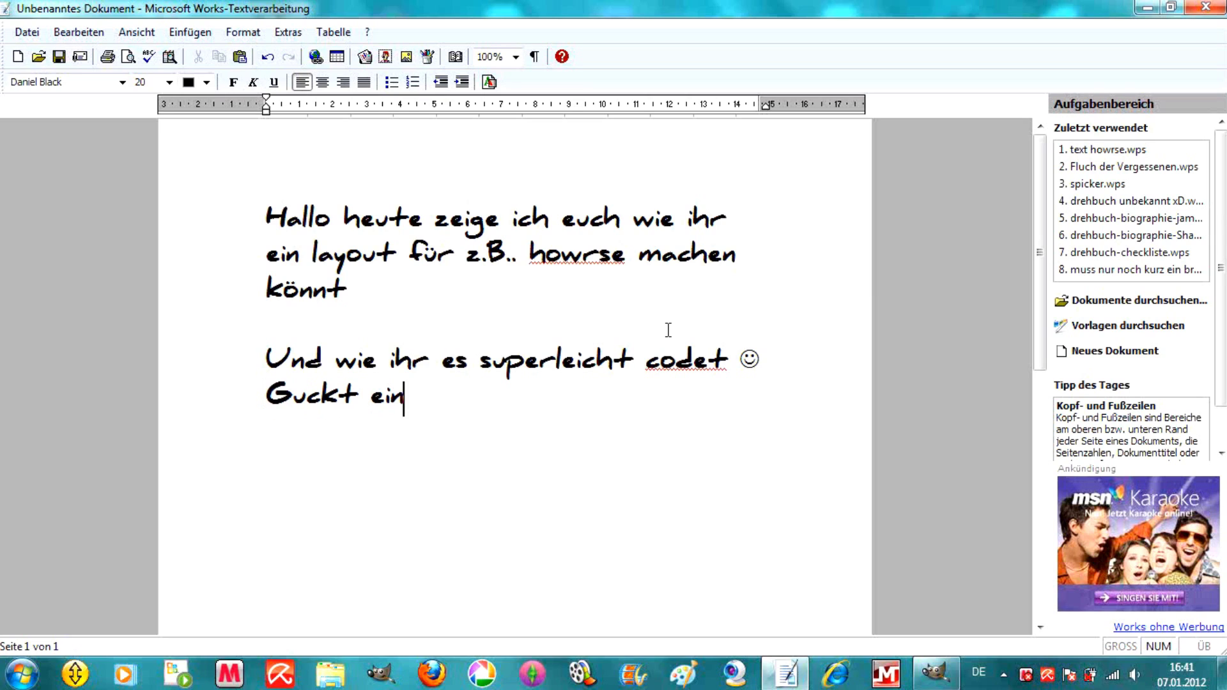
type("fach zu..")
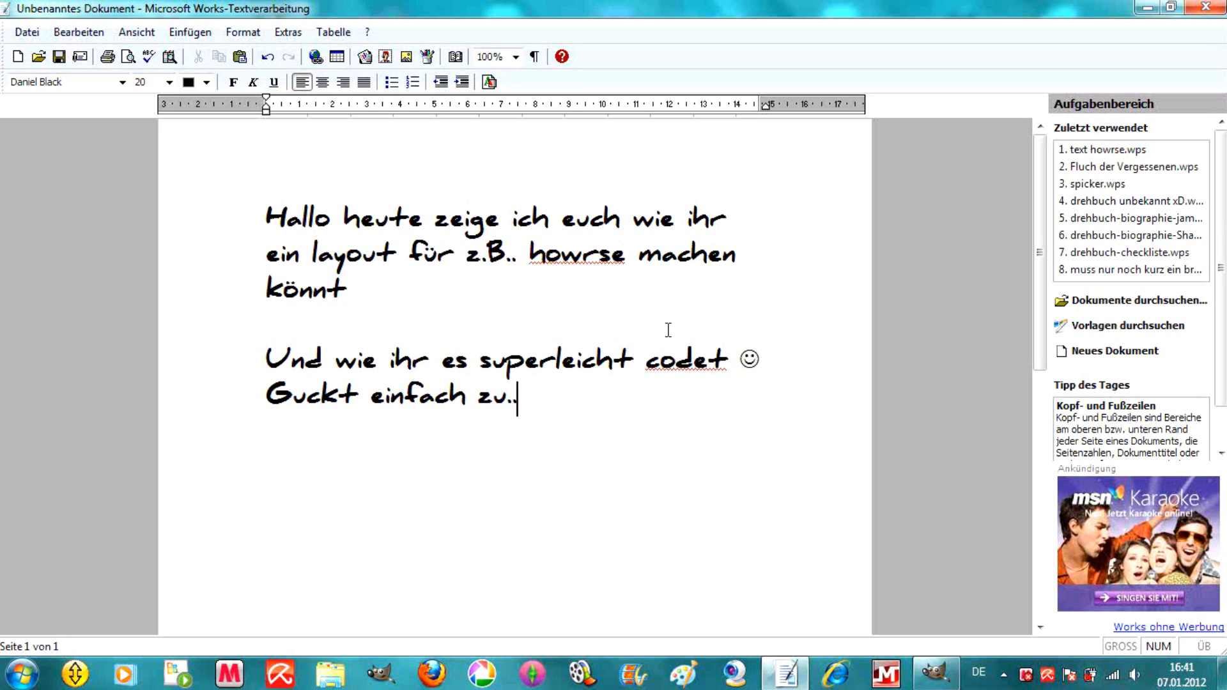
type("ich ma")
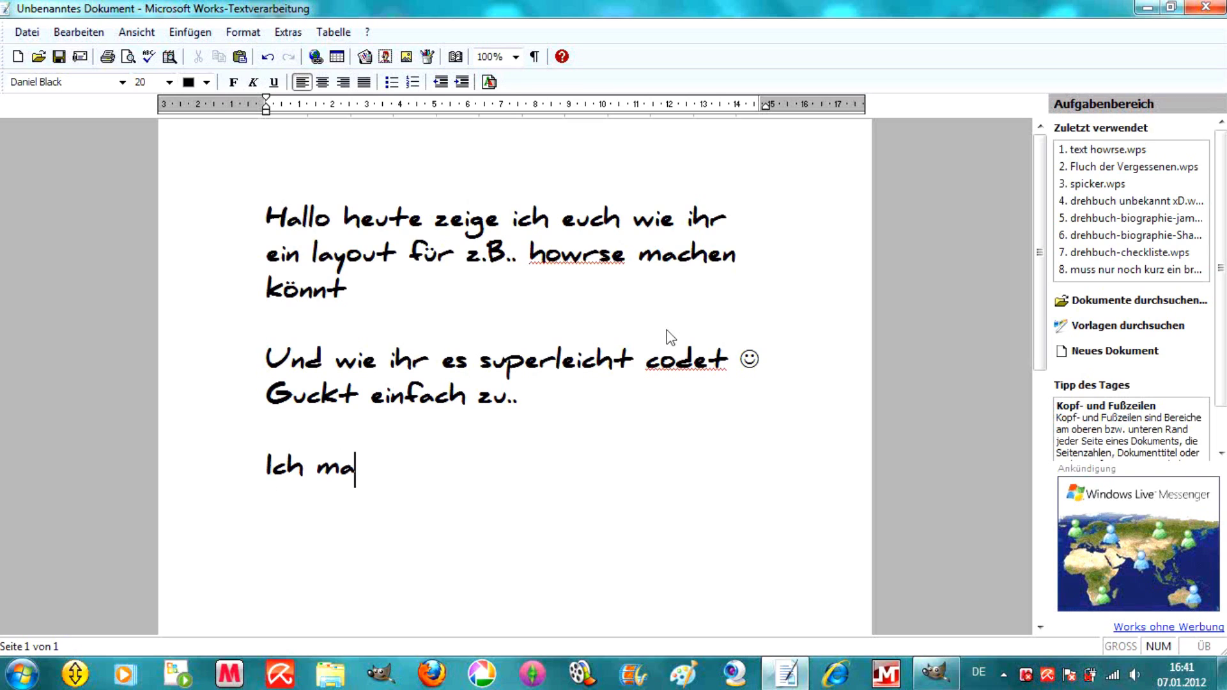
type("che dasim schnelldurchgang")
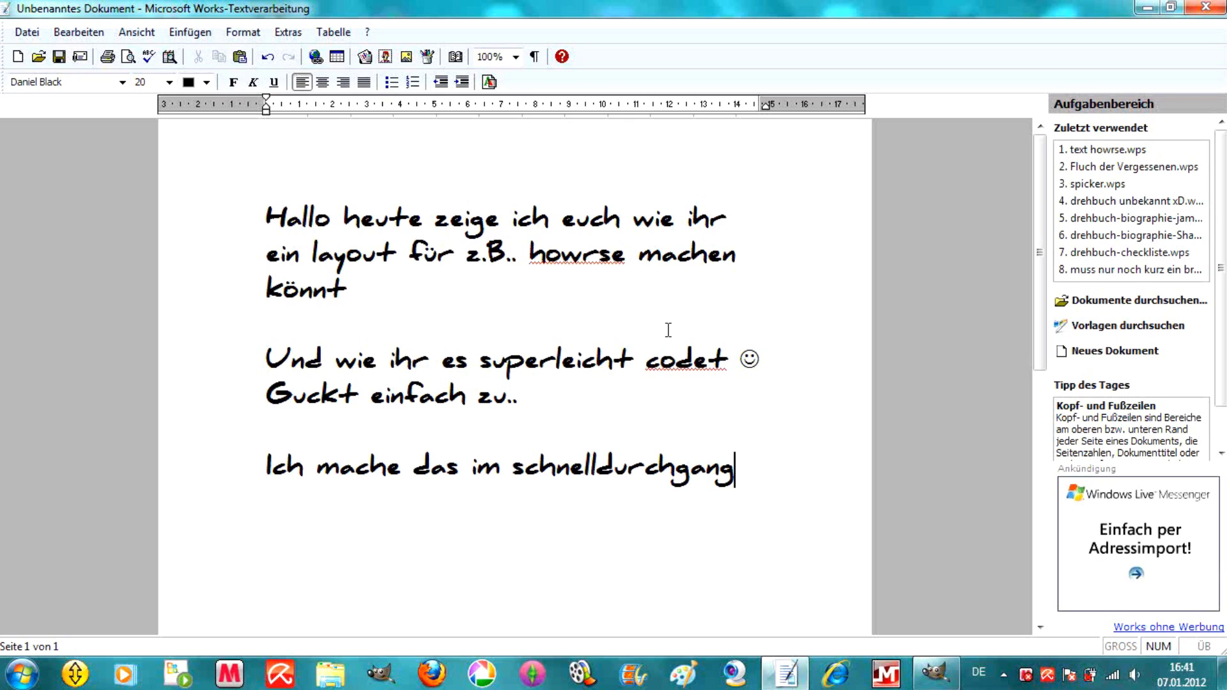
type(".")
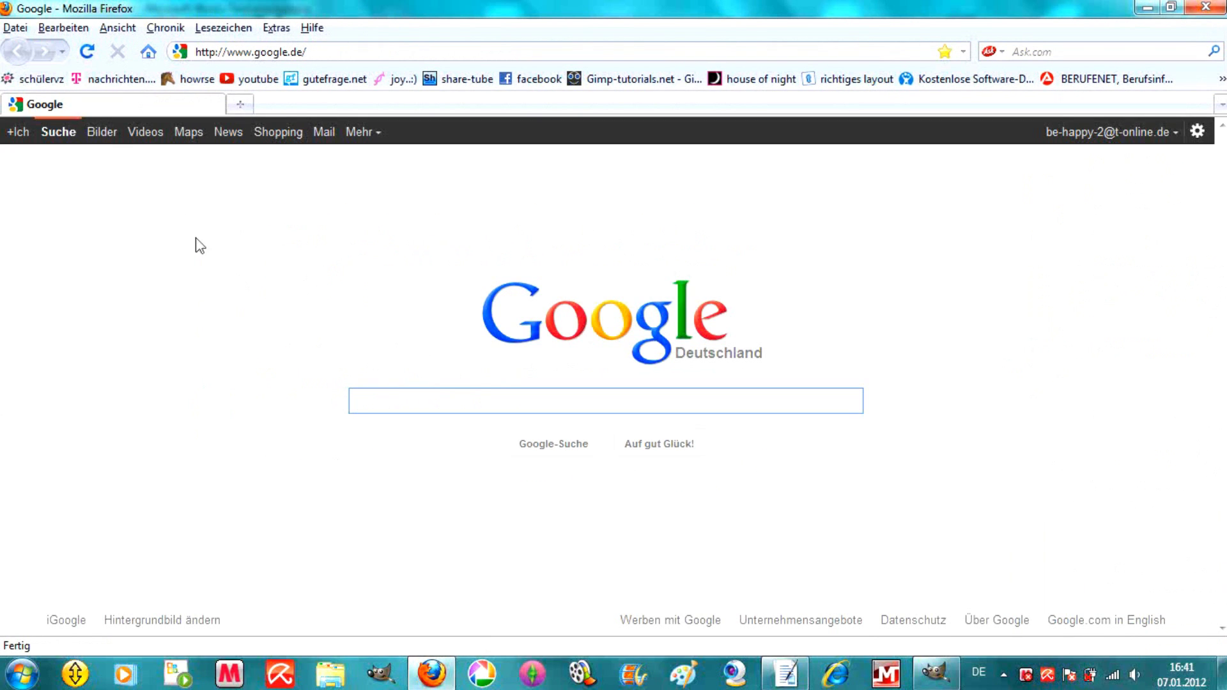
Search Google Images for 'pferd'
left_click(96, 132)
left_click(409, 329)
type("pferd")
key("Return")
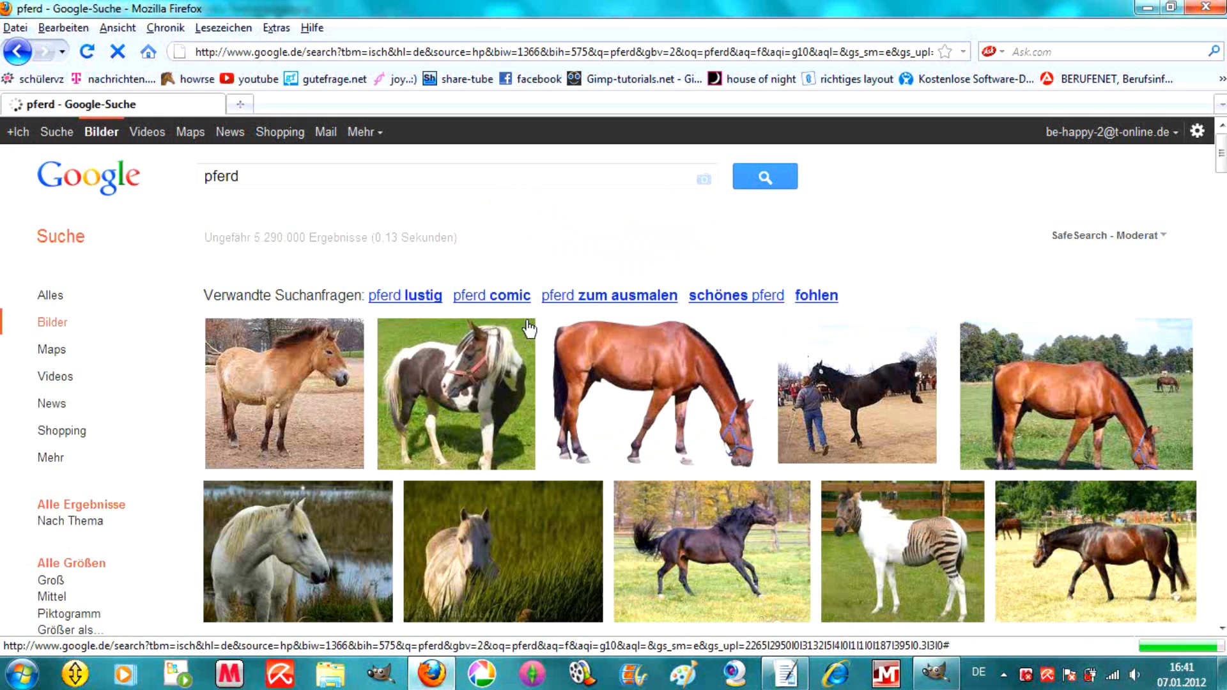
Open the running black horse at full size and copy the image
left_click(733, 528)
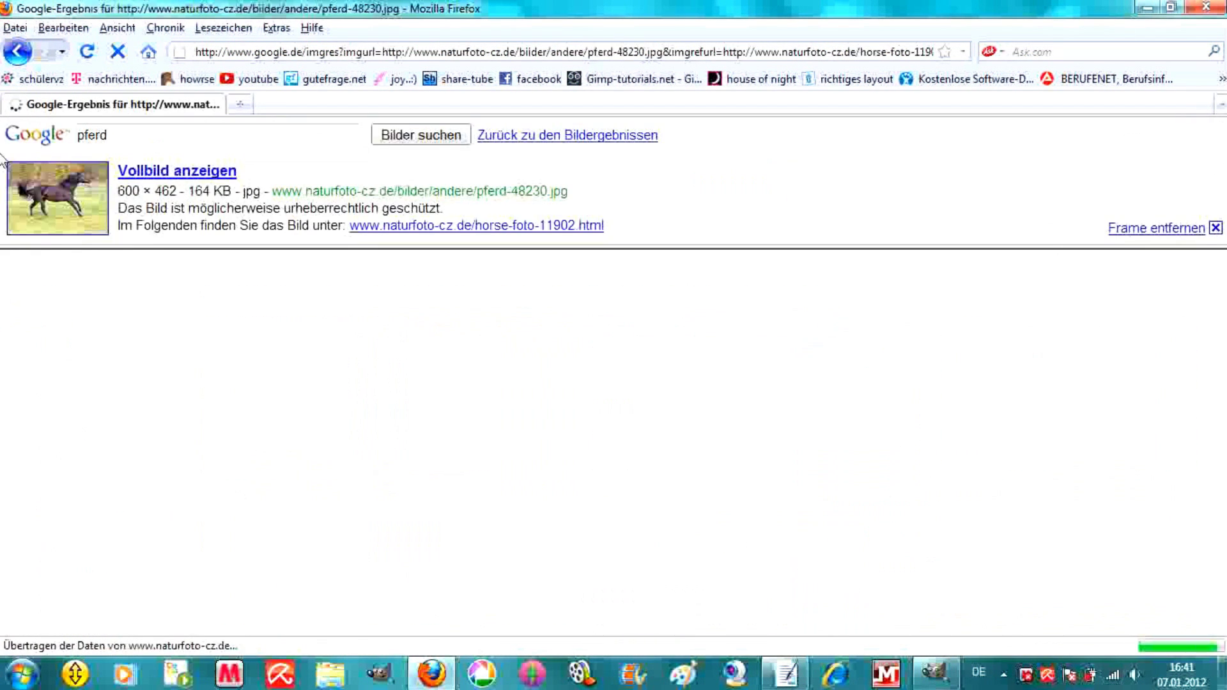
left_click(62, 193)
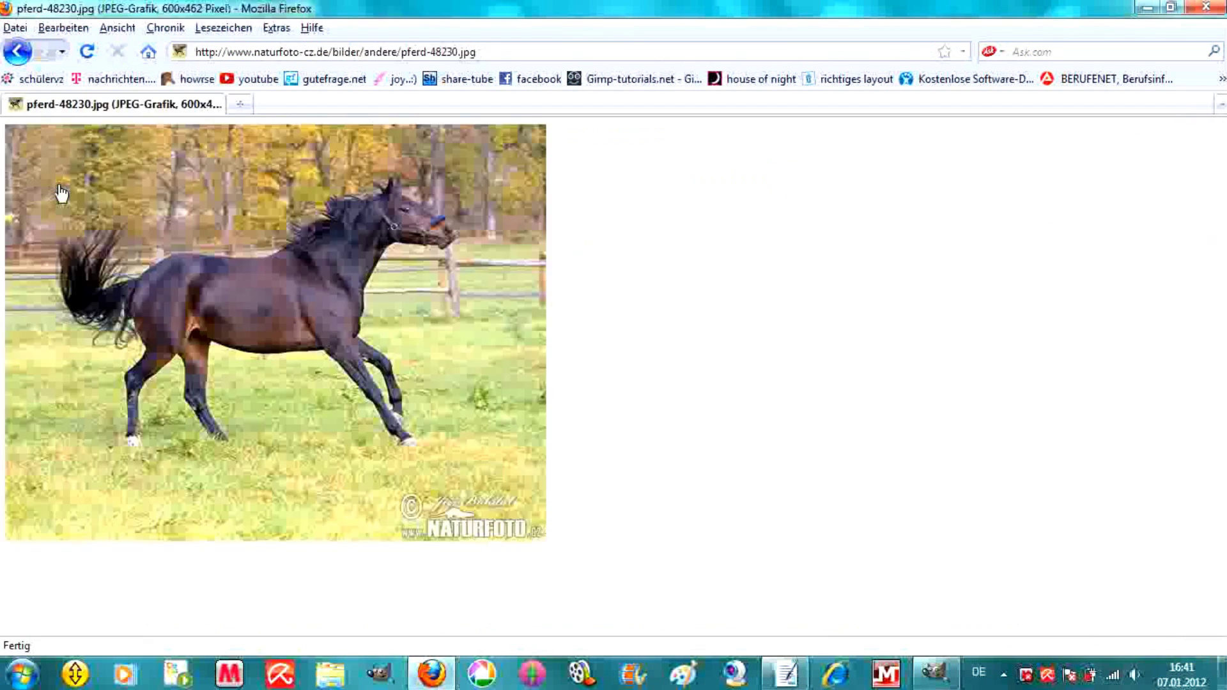
right_click(233, 271)
left_click(279, 291)
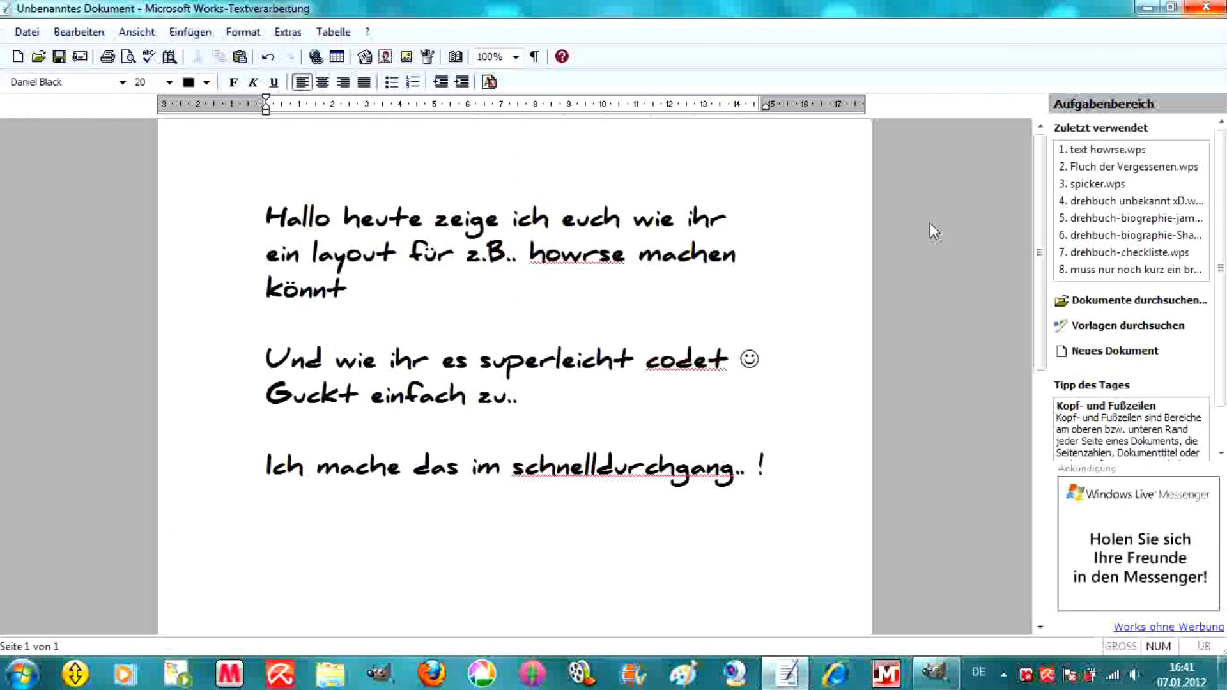
Create a new 600×800 px image in GIMP
left_click(935, 672)
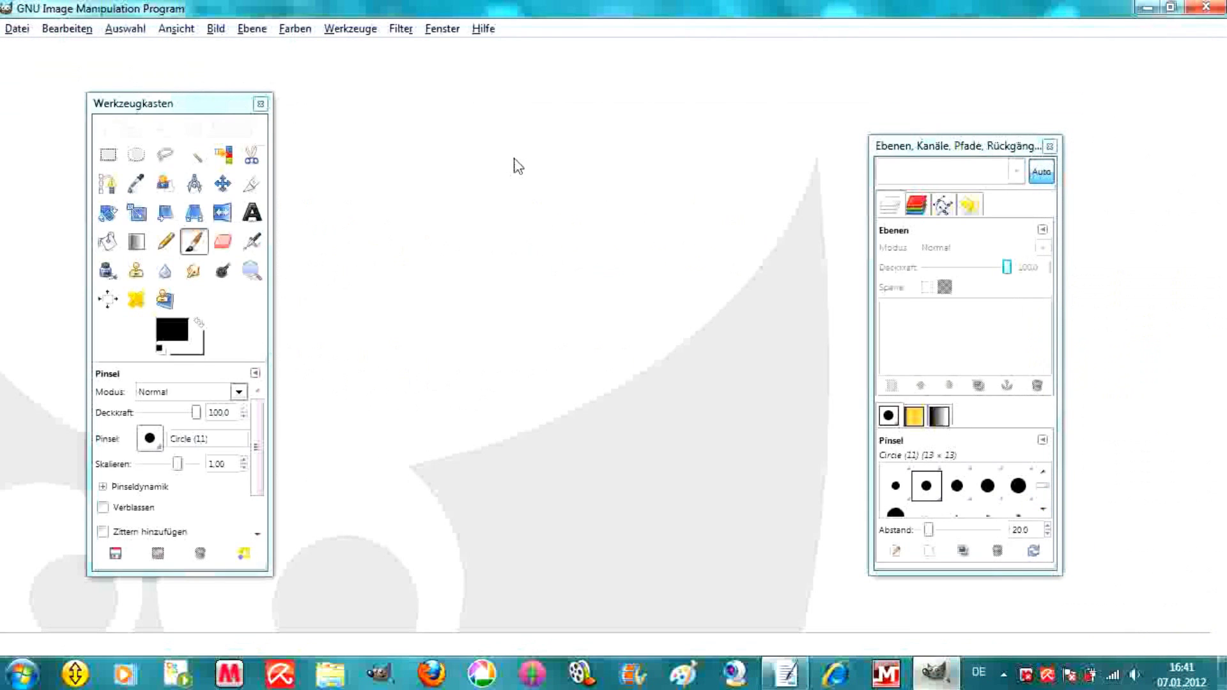
left_click(12, 29)
left_click(29, 52)
type("600")
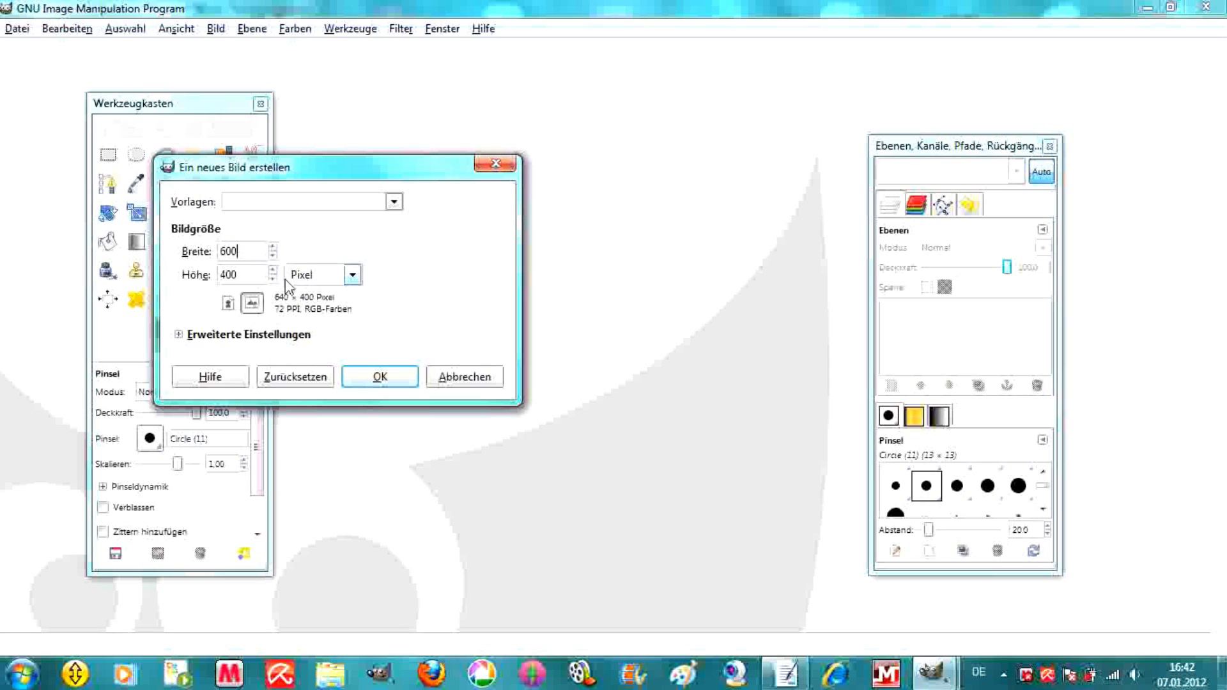
key("Tab")
key("BackSpace")
key("Return")
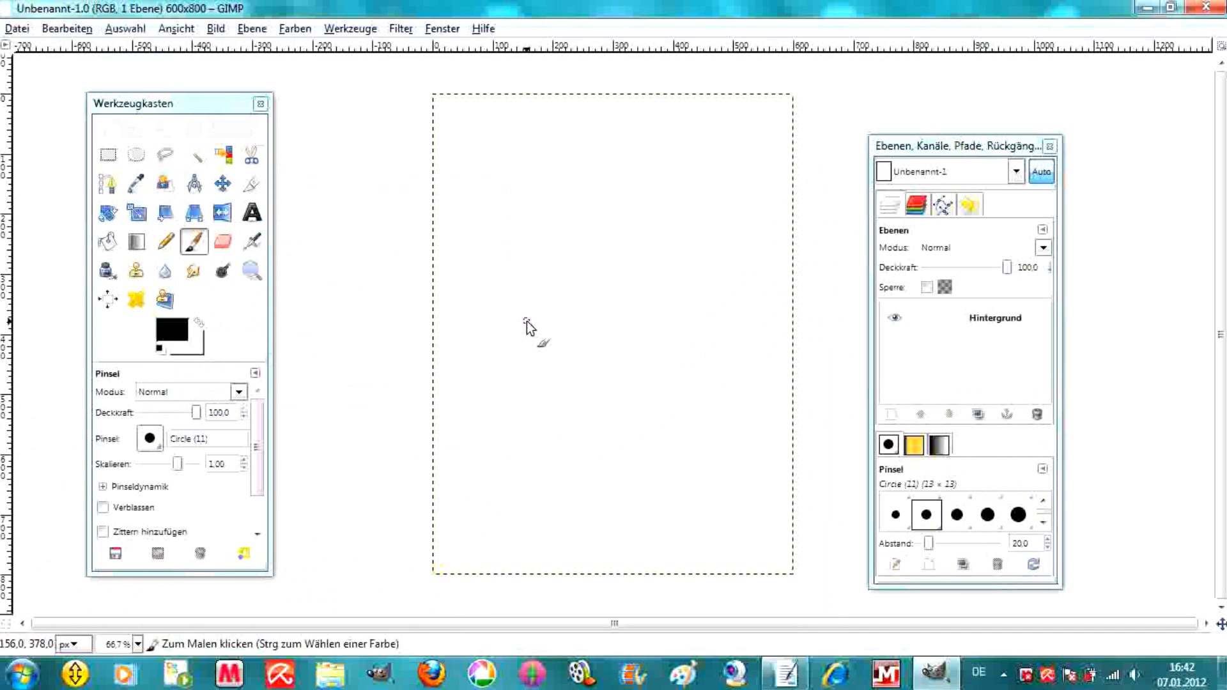
Fill the whole canvas with purple (961fe1) using Bucket Fill
left_click(107, 242)
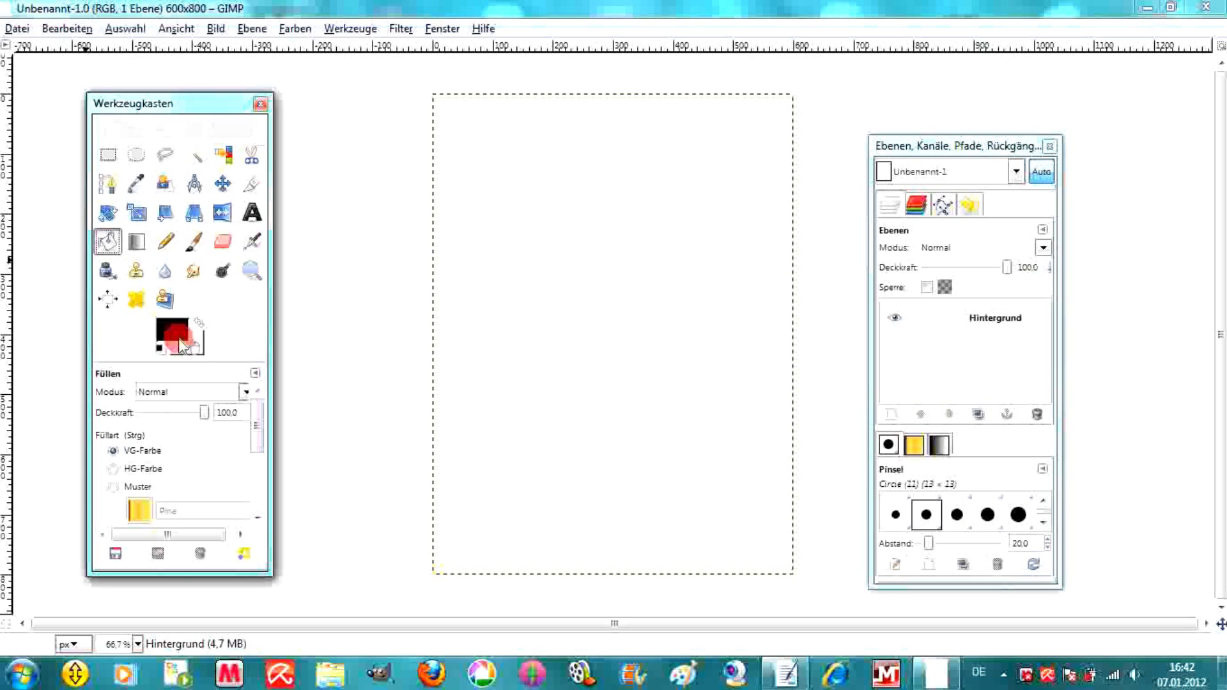
left_click(180, 339)
left_click(334, 236)
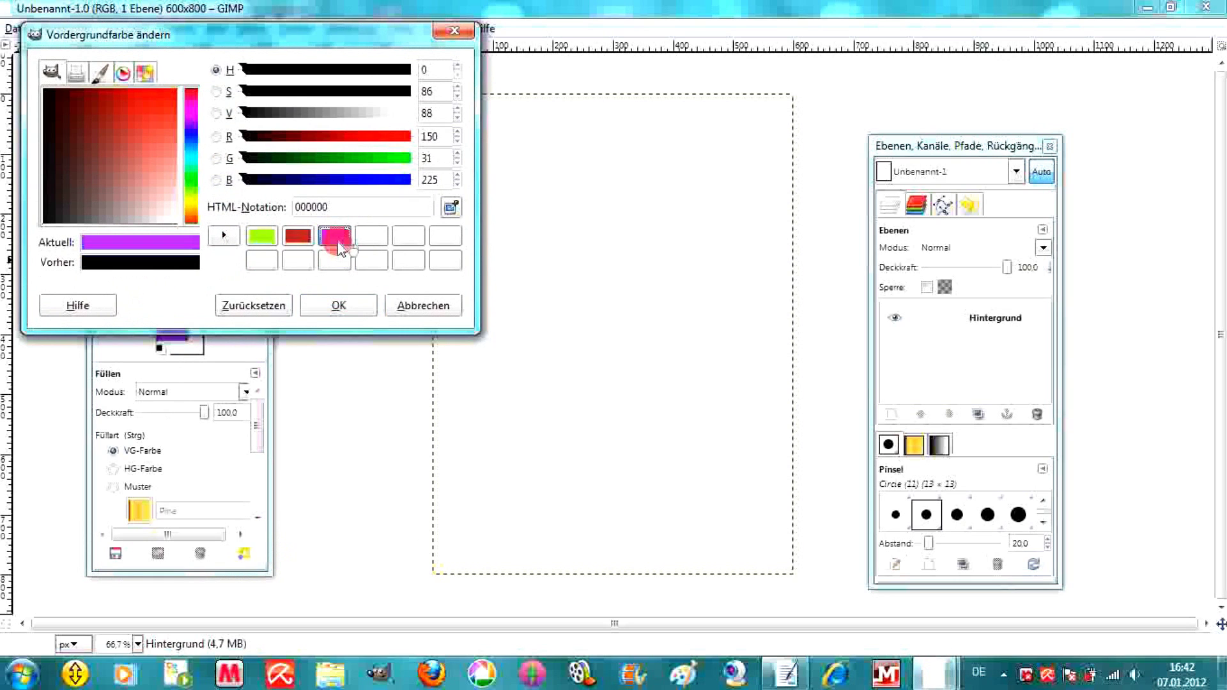
left_click(337, 305)
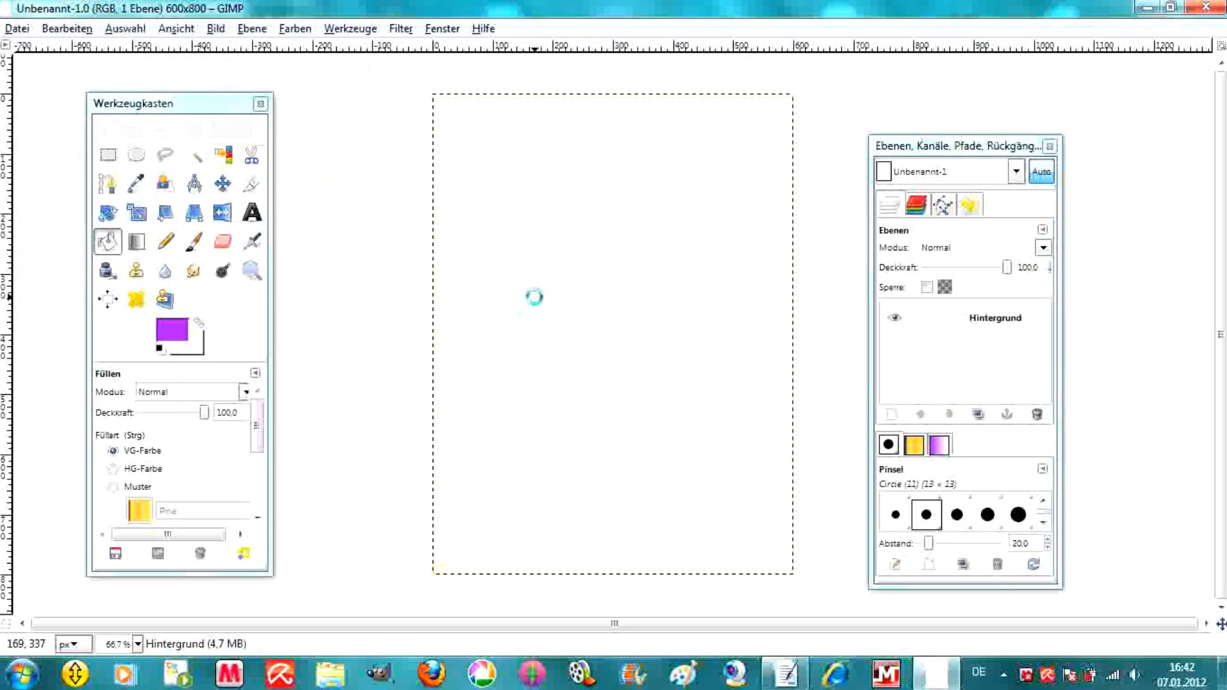
left_click(109, 155)
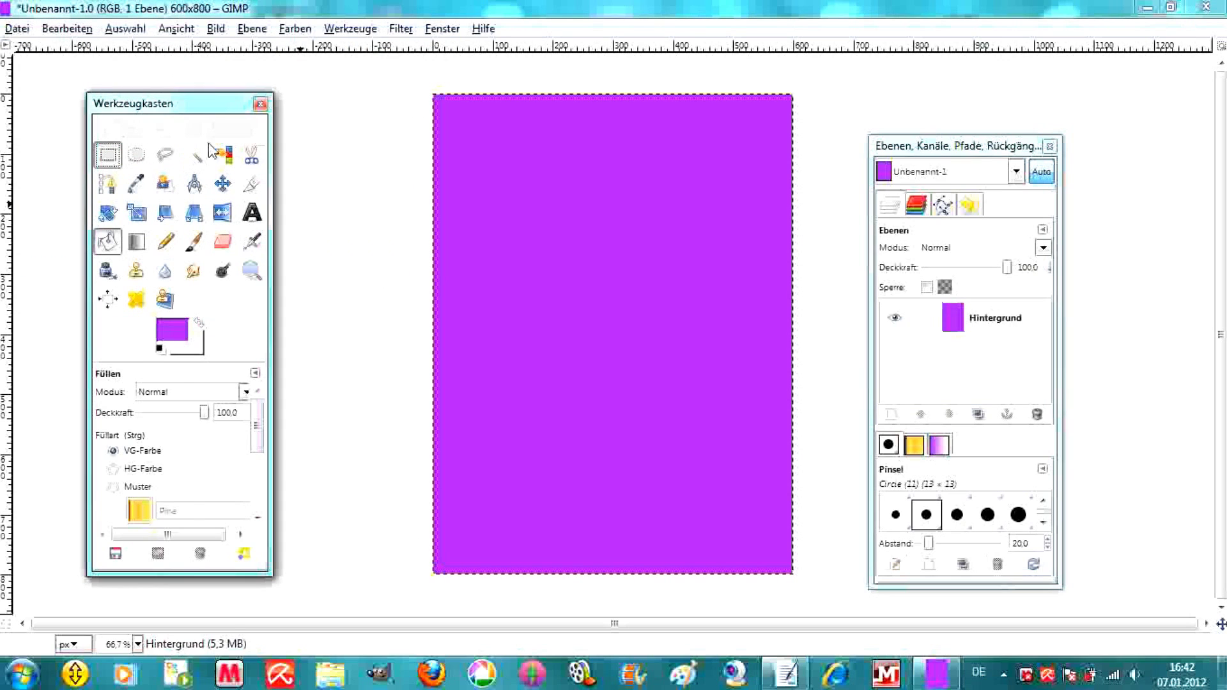
Add a 'Welcome!' text layer near the top-left of the canvas
left_click(254, 215)
left_click(470, 122)
type("Welc")
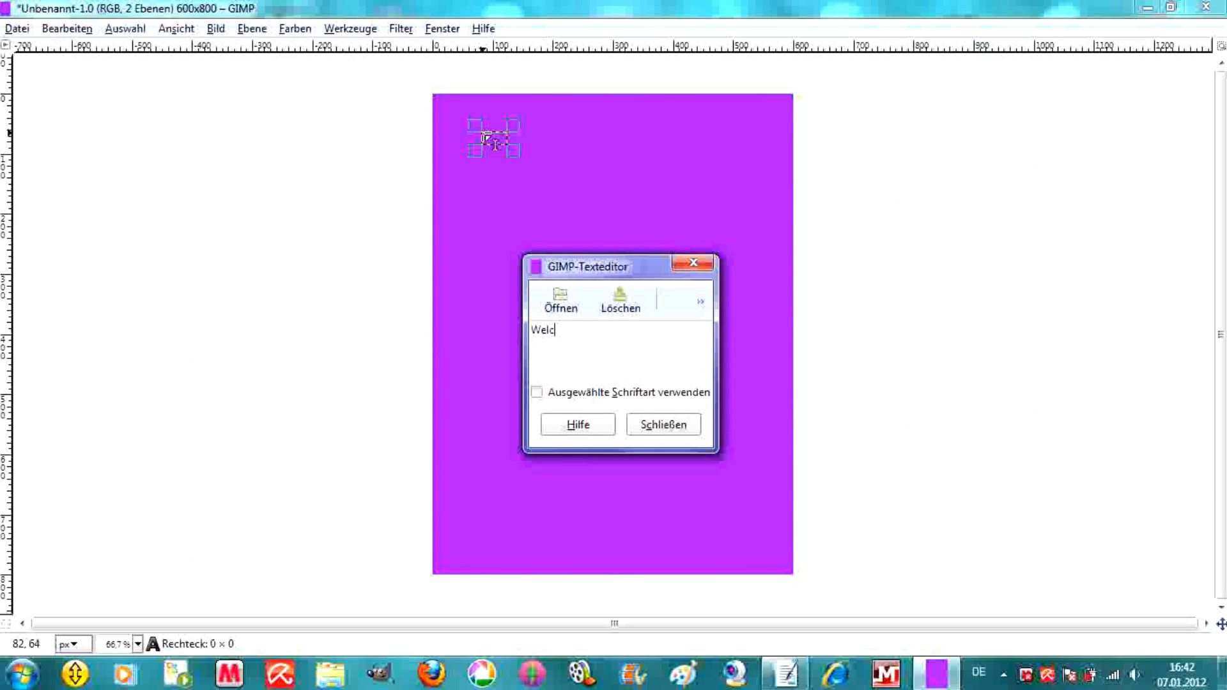
type("ome!")
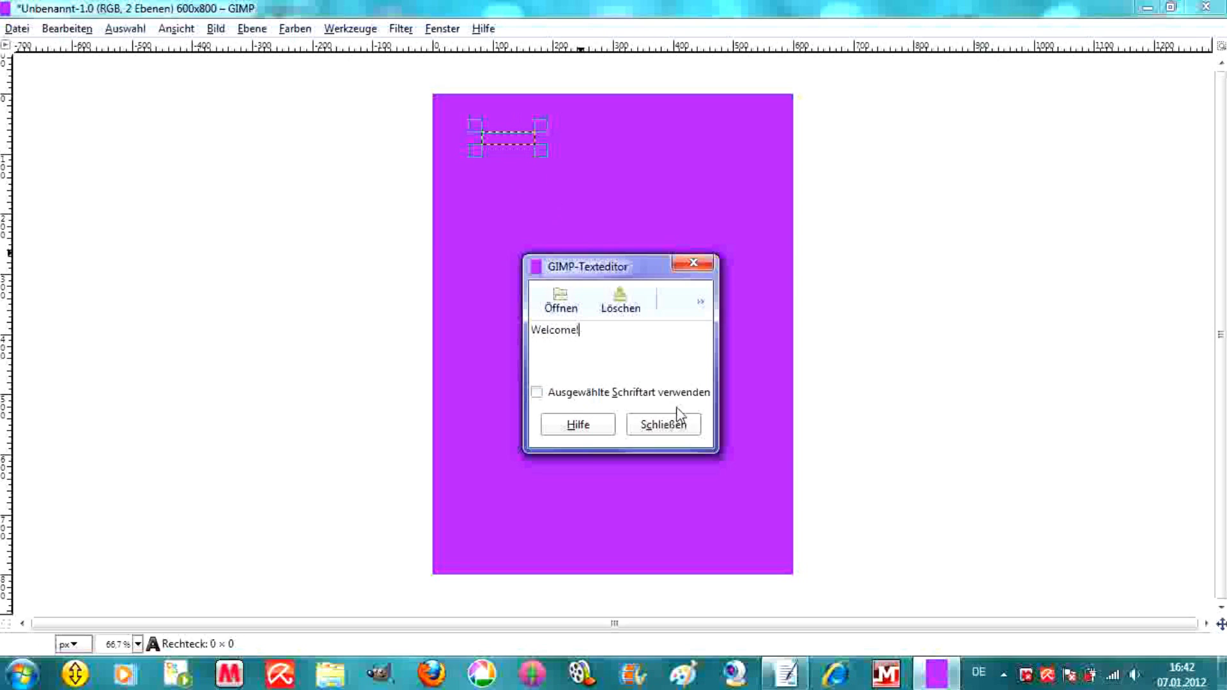
left_click(663, 424)
Make the title text pink by raising red to 255
left_click(231, 389)
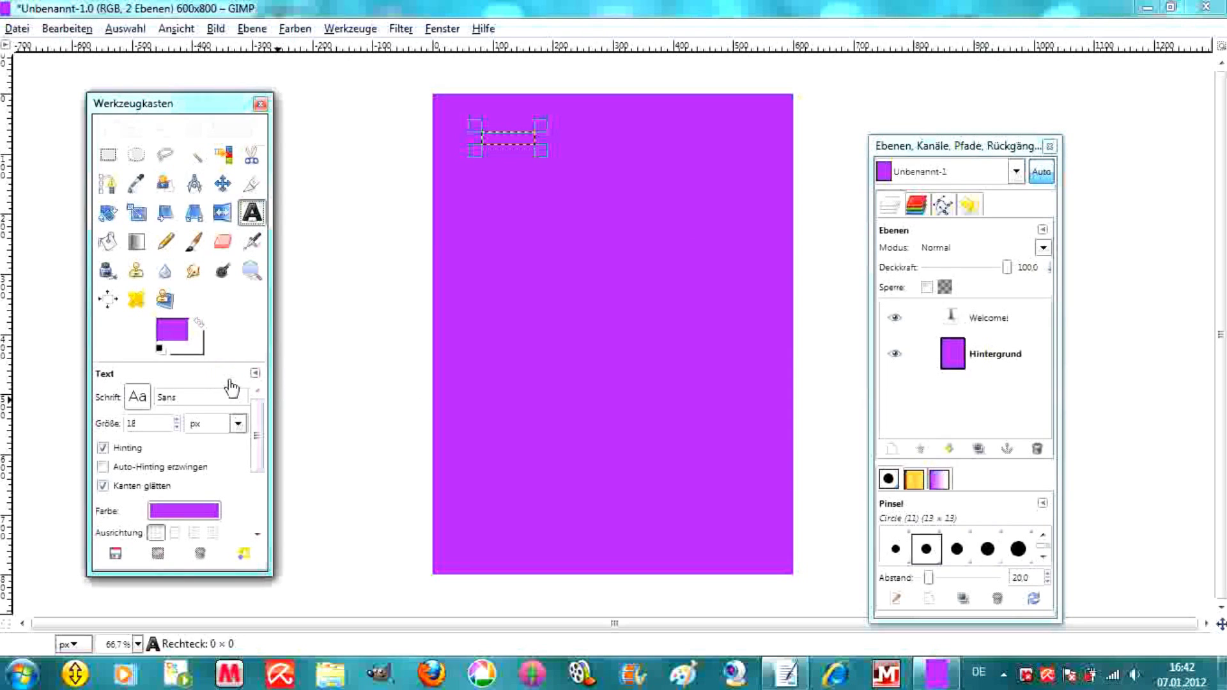
left_click(184, 511)
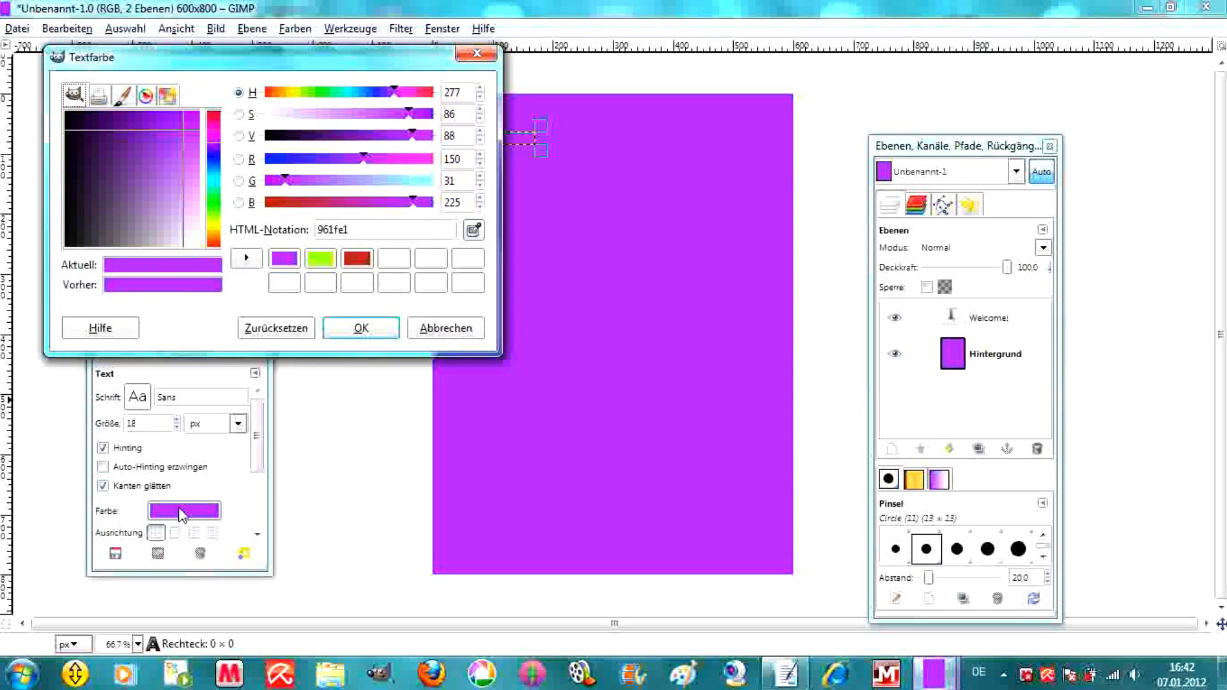
left_click_drag(363, 163, 478, 170)
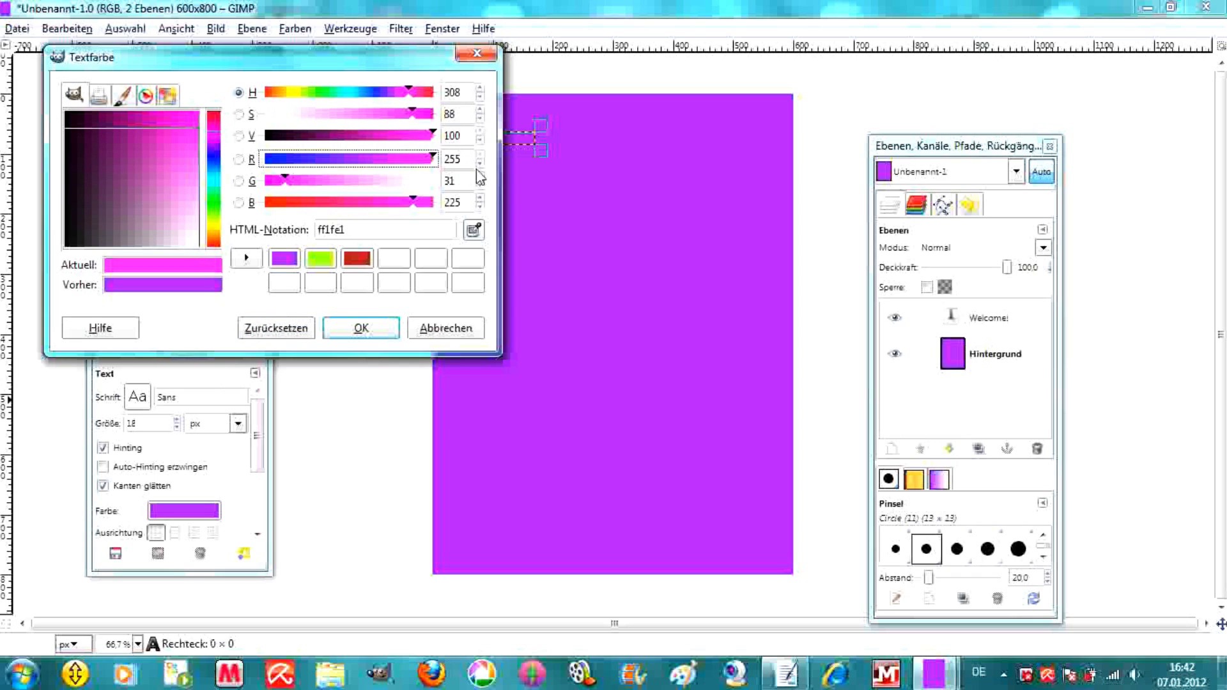
left_click(351, 327)
Set the title font to Brigitte at size 56
left_click(137, 397)
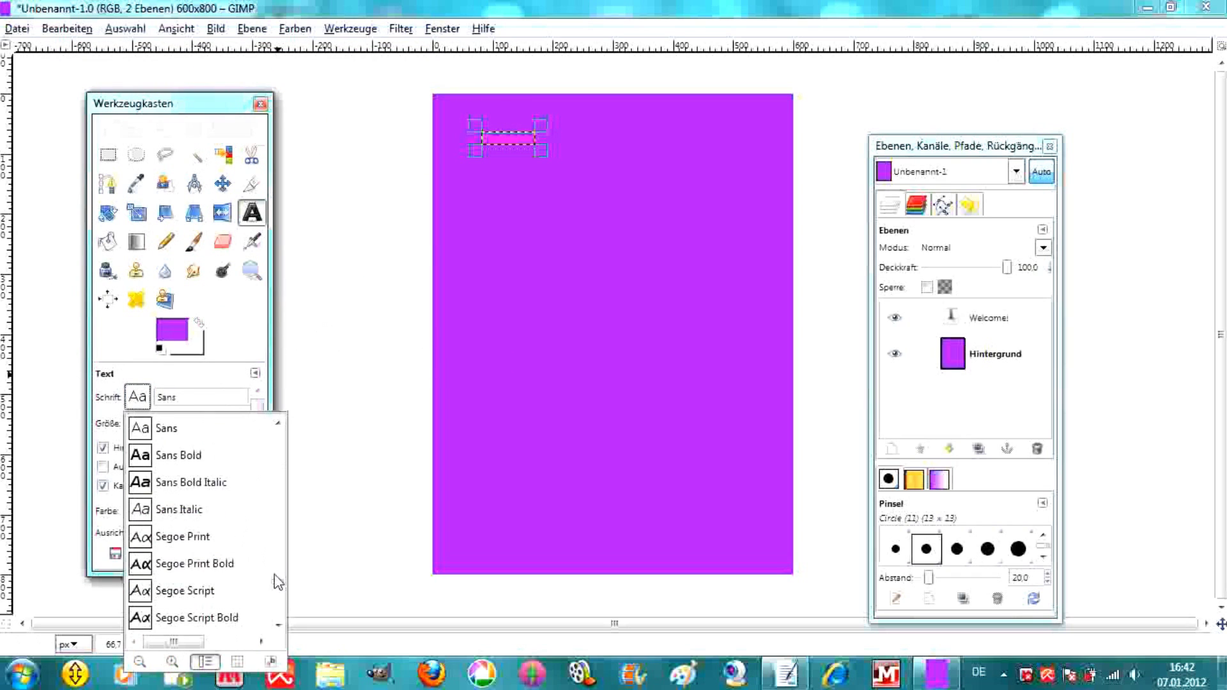
left_click_drag(277, 591, 280, 458)
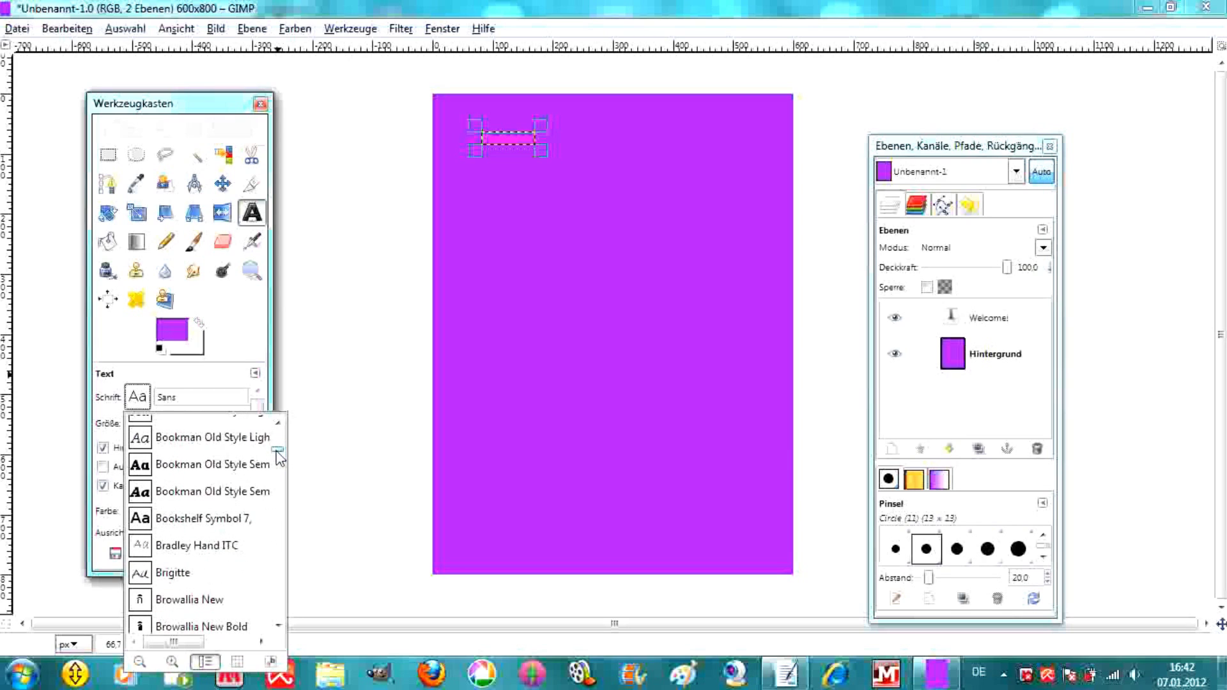
left_click(187, 572)
scroll(181, 424, "up", 5)
scroll(181, 423, "up", 5)
scroll(180, 424, "up", 5)
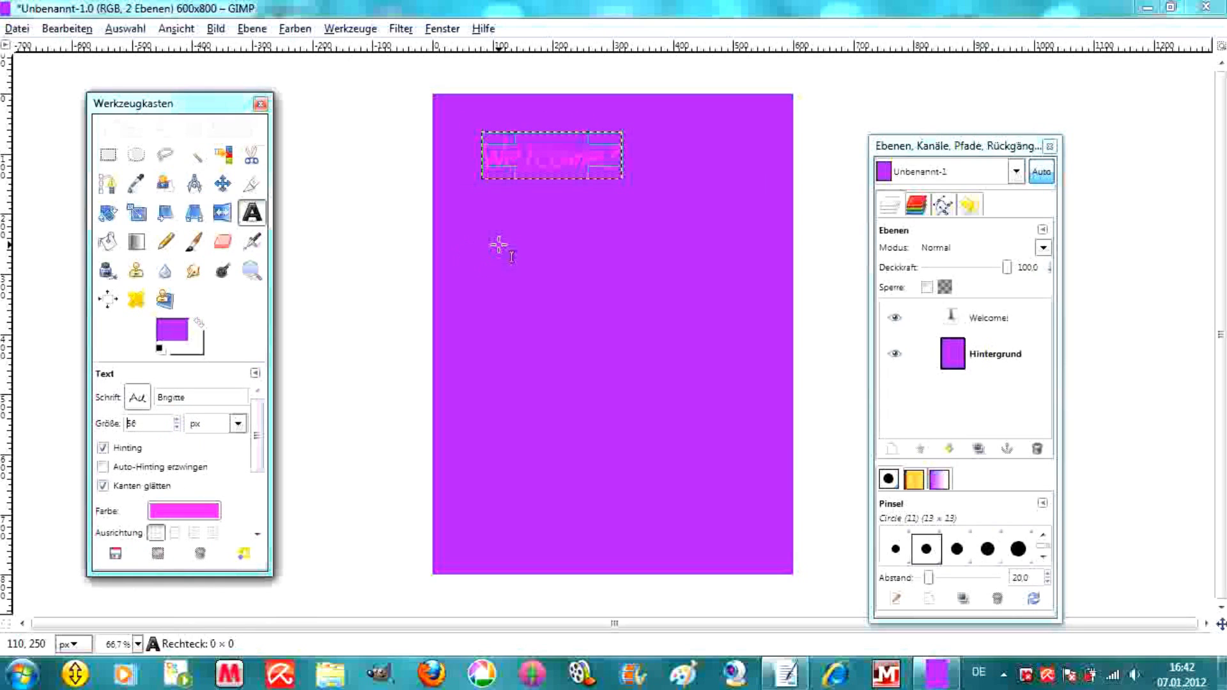
Move the 'Welcome!' title to the top centre of the page
left_click(567, 166)
left_click_drag(568, 165, 596, 132)
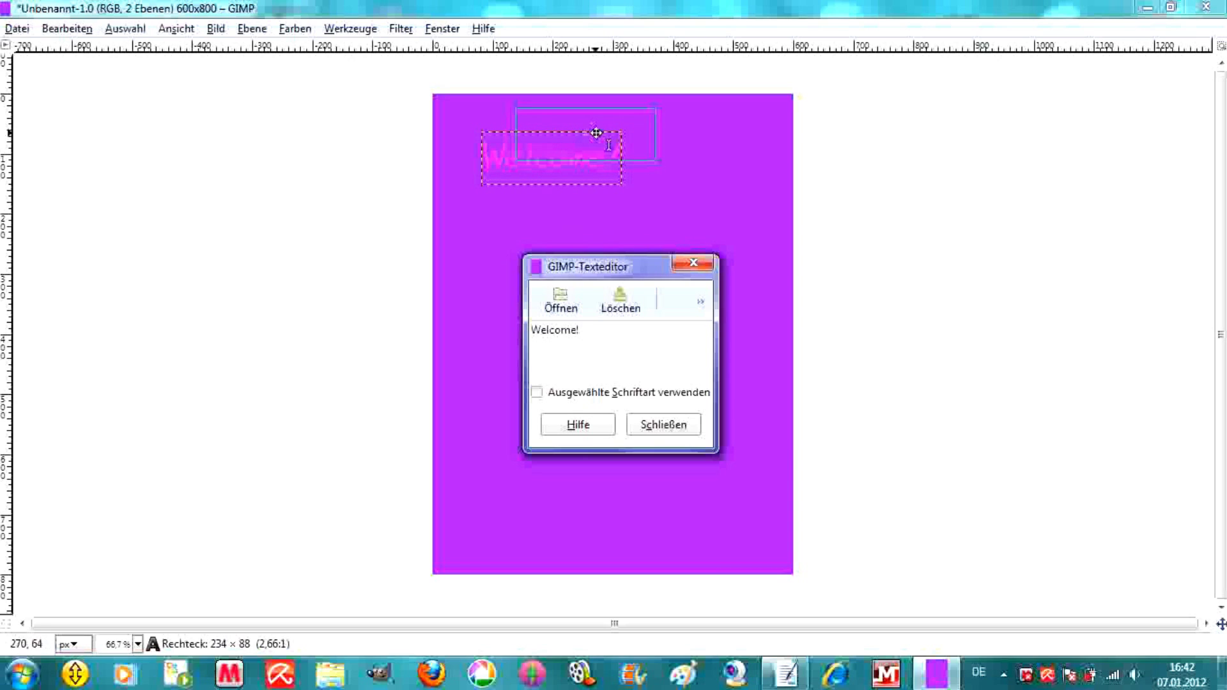
left_click_drag(596, 132, 611, 138)
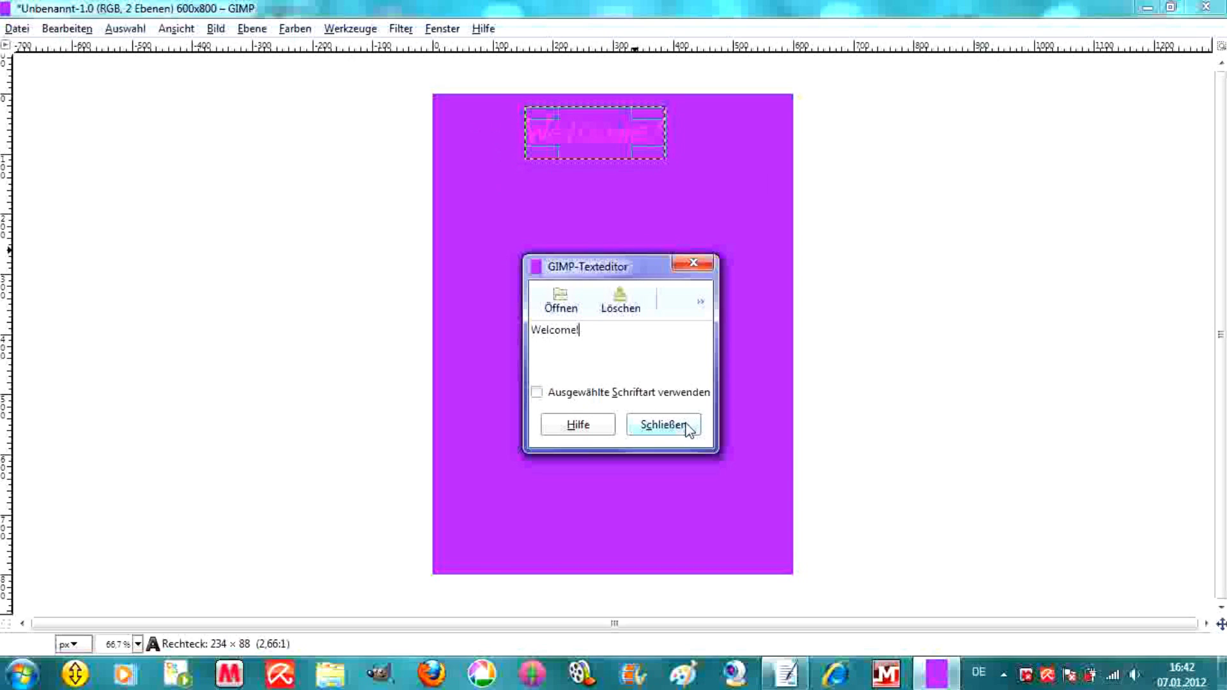
left_click(663, 424)
Merge the title layer down into the purple background (Nach unten vereinen)
left_click(924, 318)
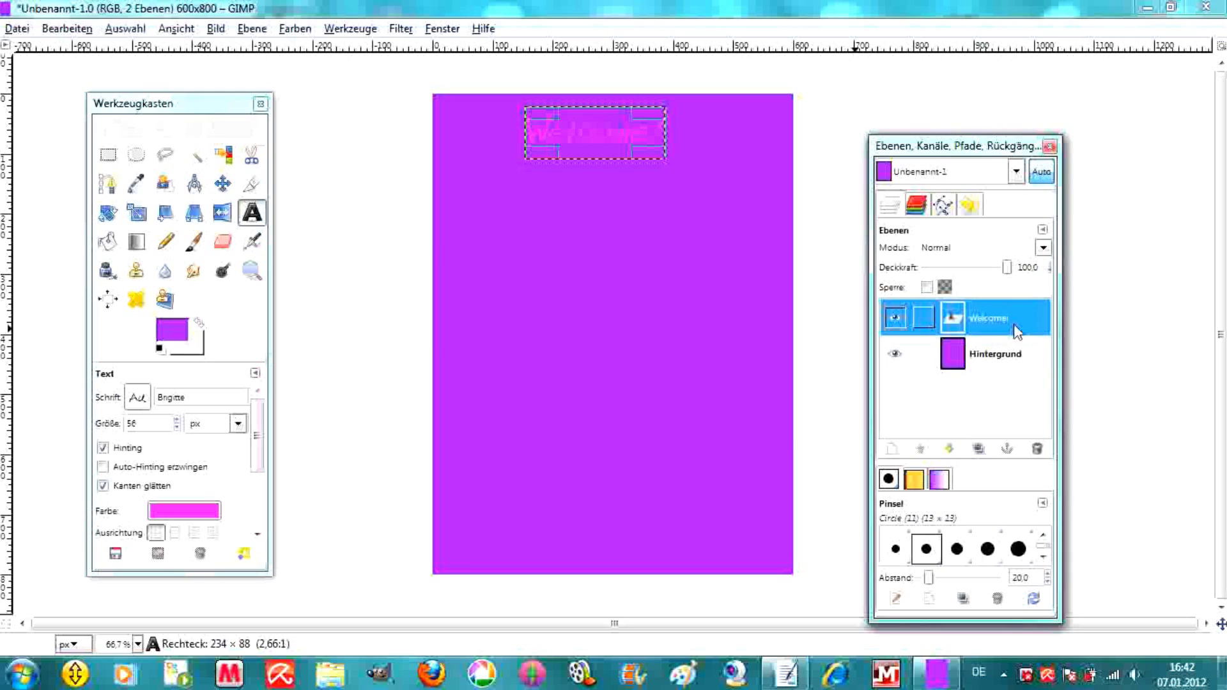
right_click(1015, 329)
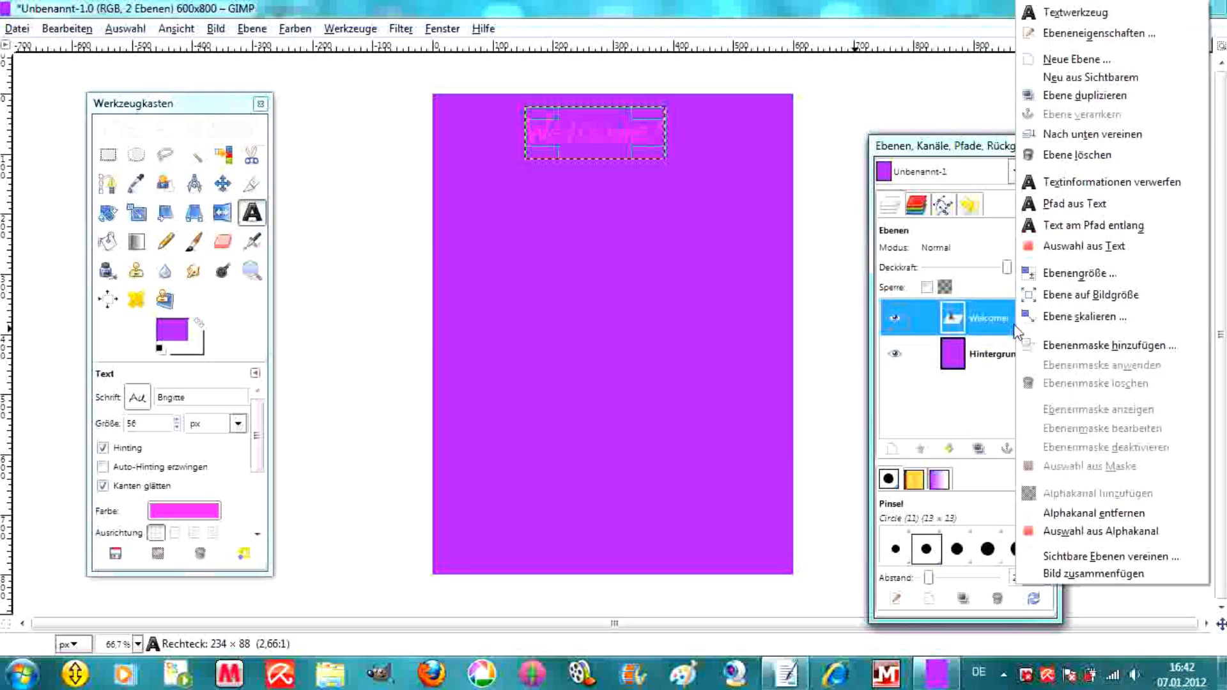
left_click(1080, 131)
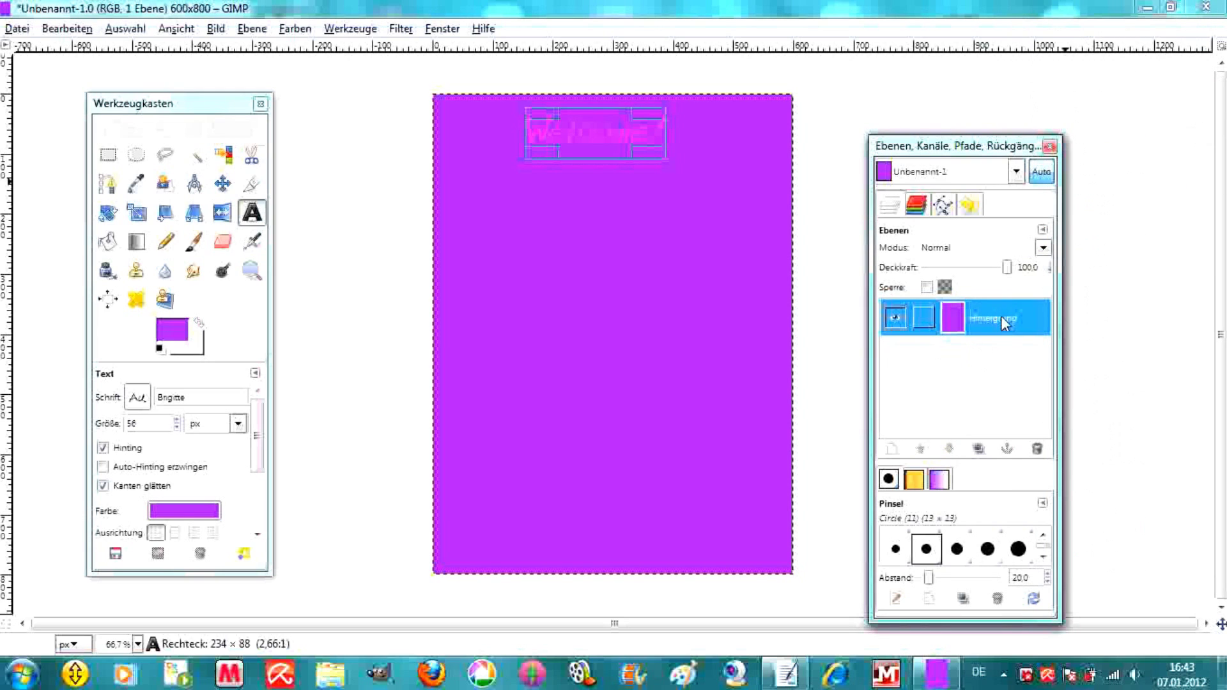
left_click(109, 156)
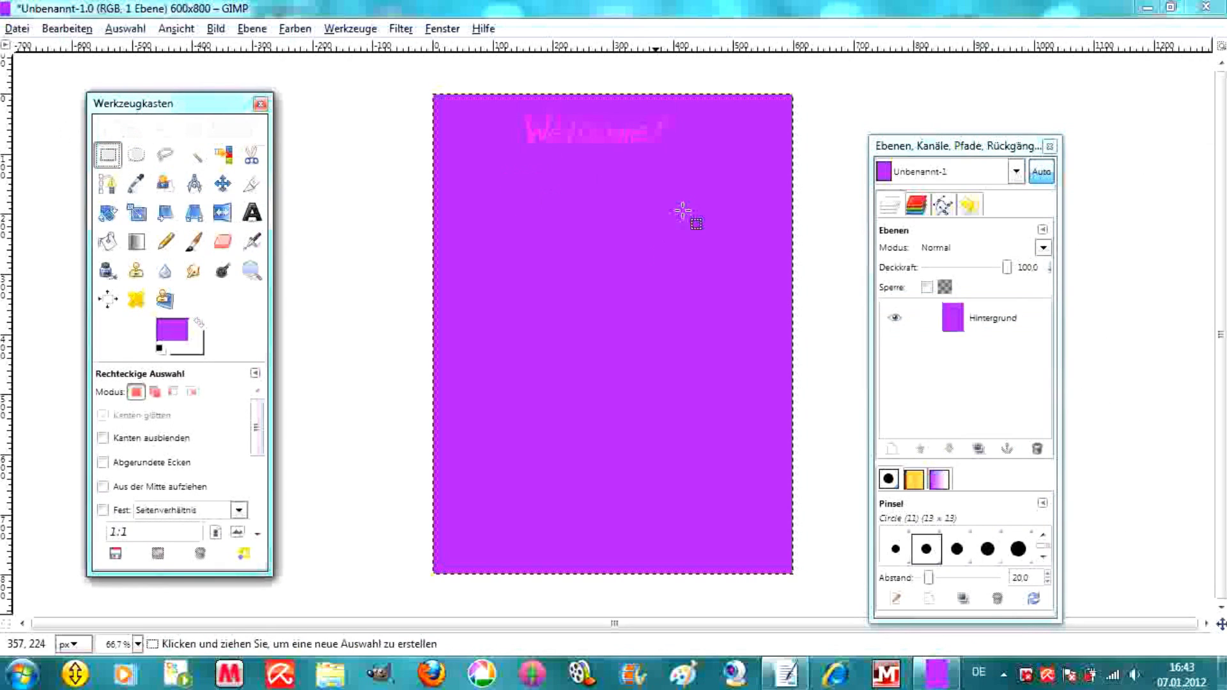
Create a new 1000×1000 px image
left_click_drag(667, 190, 745, 215)
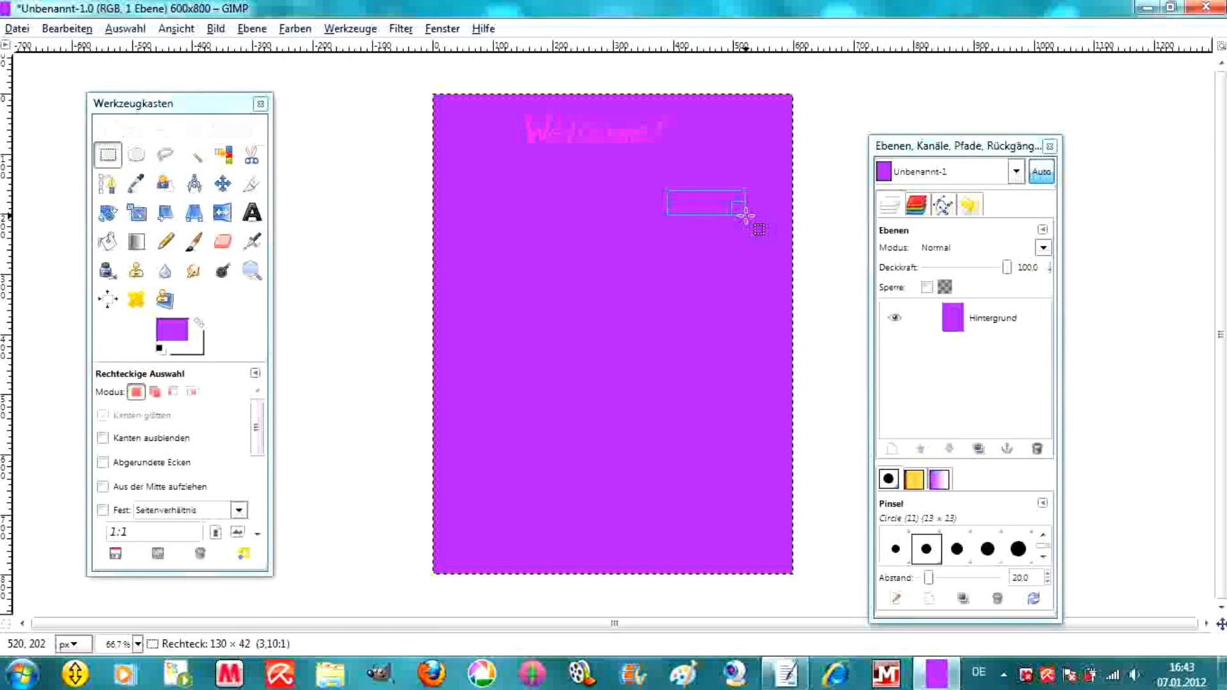
left_click(674, 373)
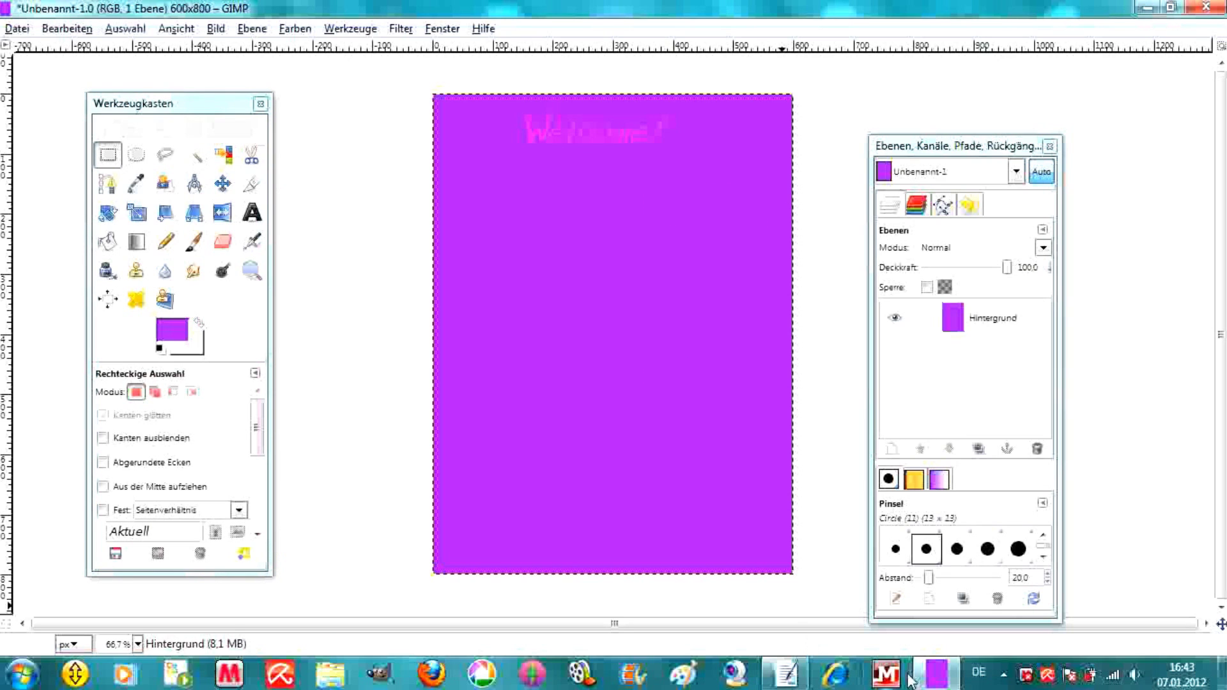
left_click(17, 29)
left_click(29, 51)
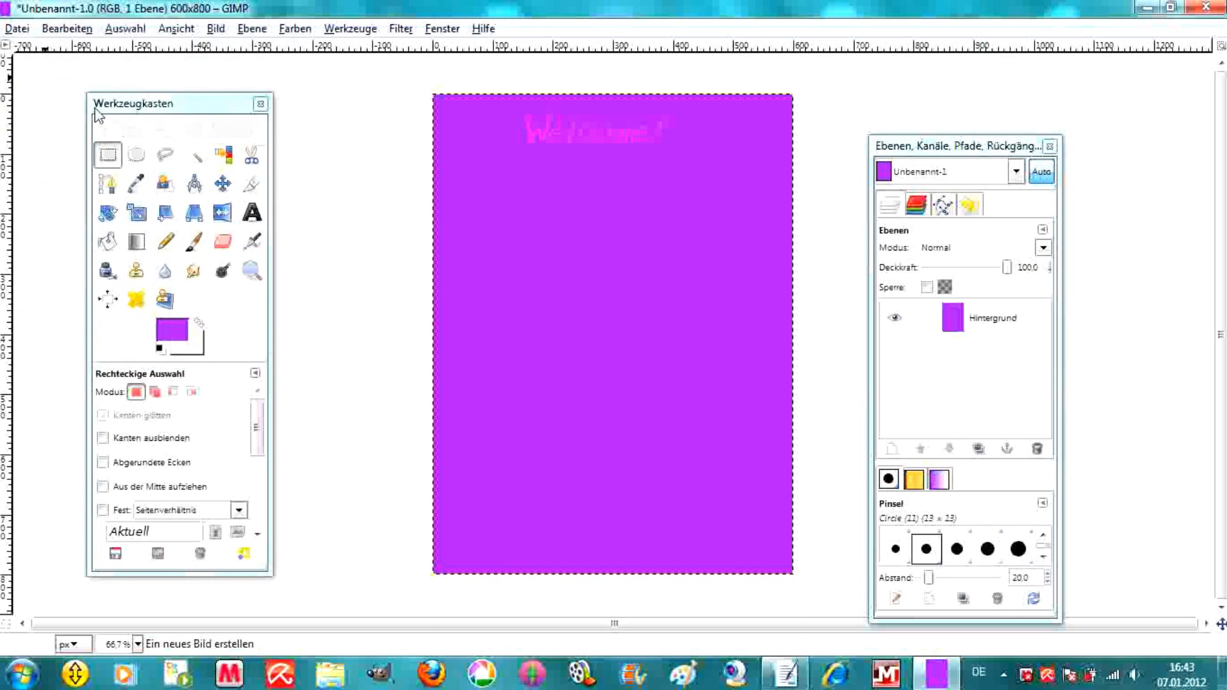
mouse_move(246, 251)
left_mouse_down()
mouse_move(189, 257)
mouse_move(204, 281)
left_mouse_up()
type("1000")
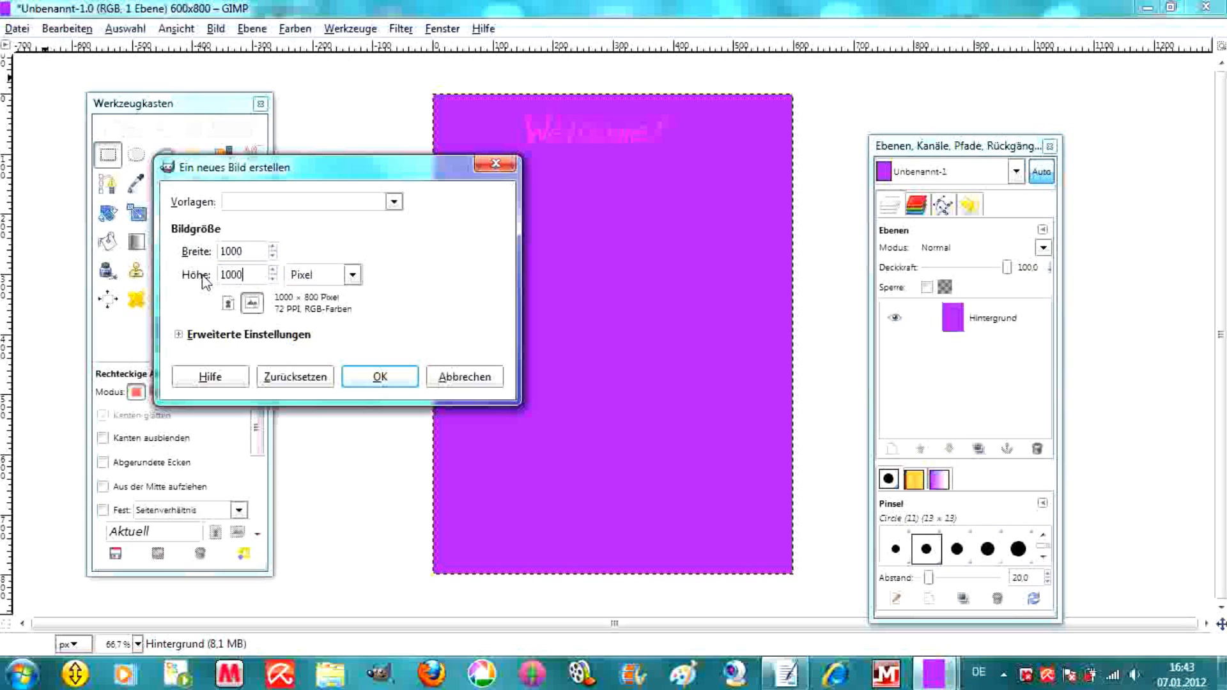
key("Return")
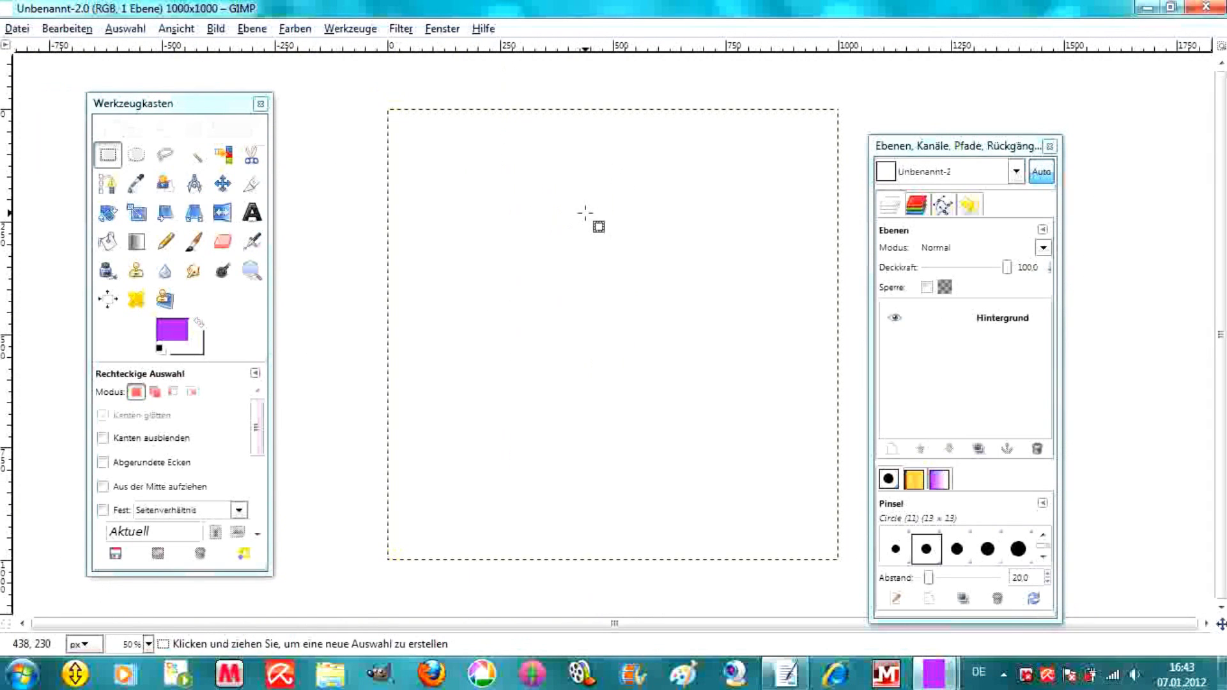
Paste the horse photo into the new image and anchor it
right_click(584, 214)
mouse_move(636, 252)
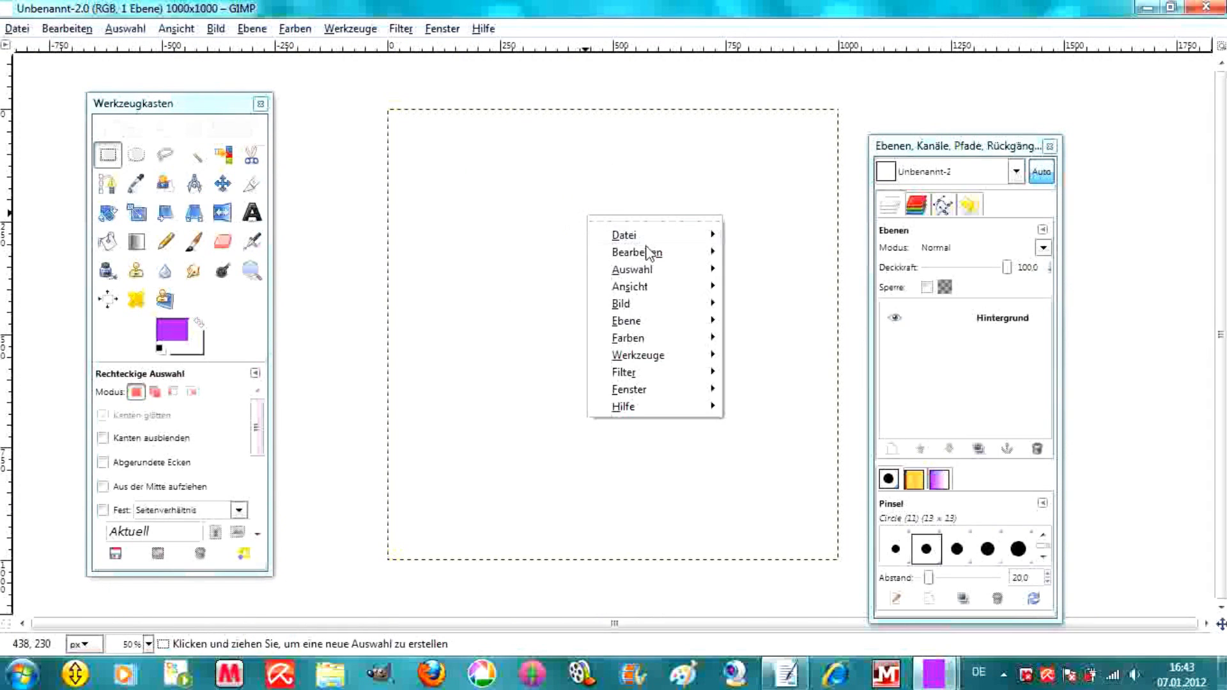
left_click(770, 417)
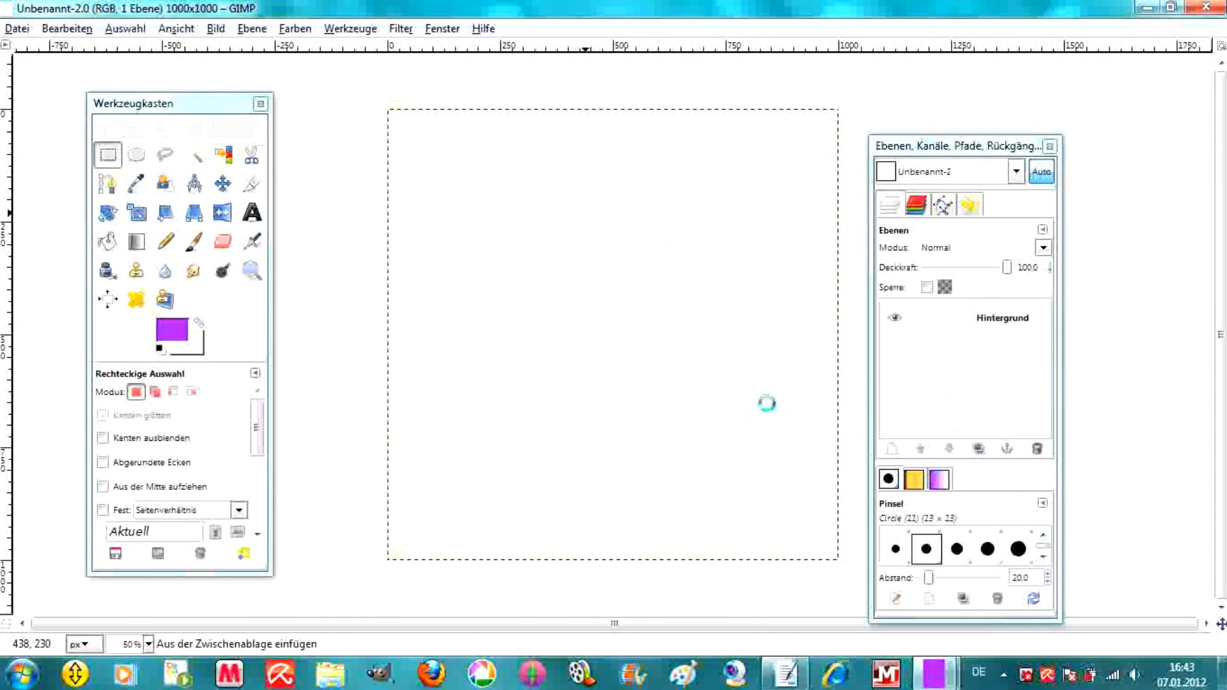
left_click(776, 384)
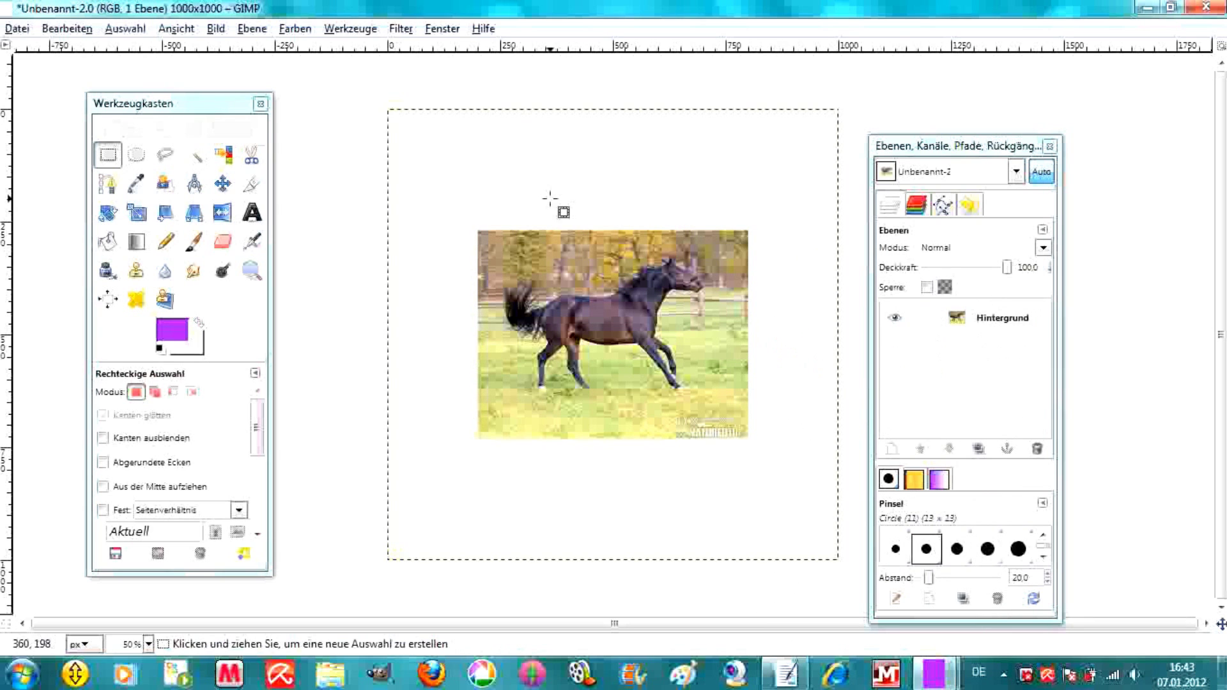
Zoom in and trace the running horse's outline with the Free Select tool
scroll(564, 224, "up", 1)
scroll(564, 223, "up", 5)
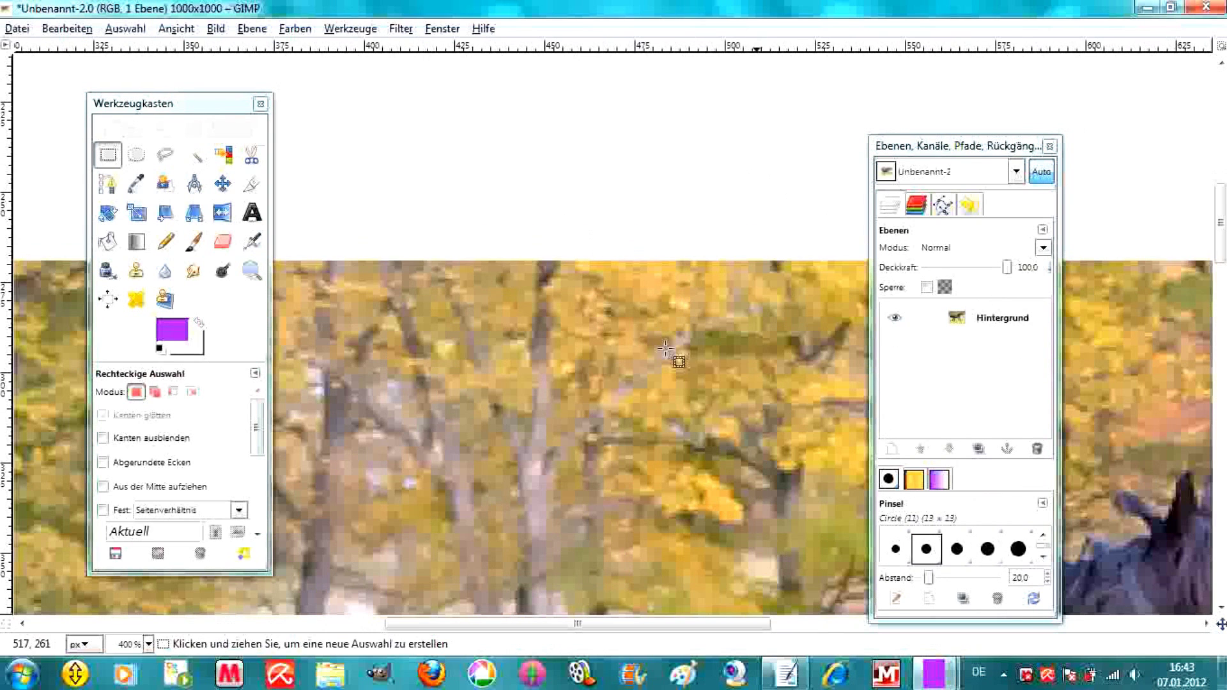
scroll(677, 345, "up", 1)
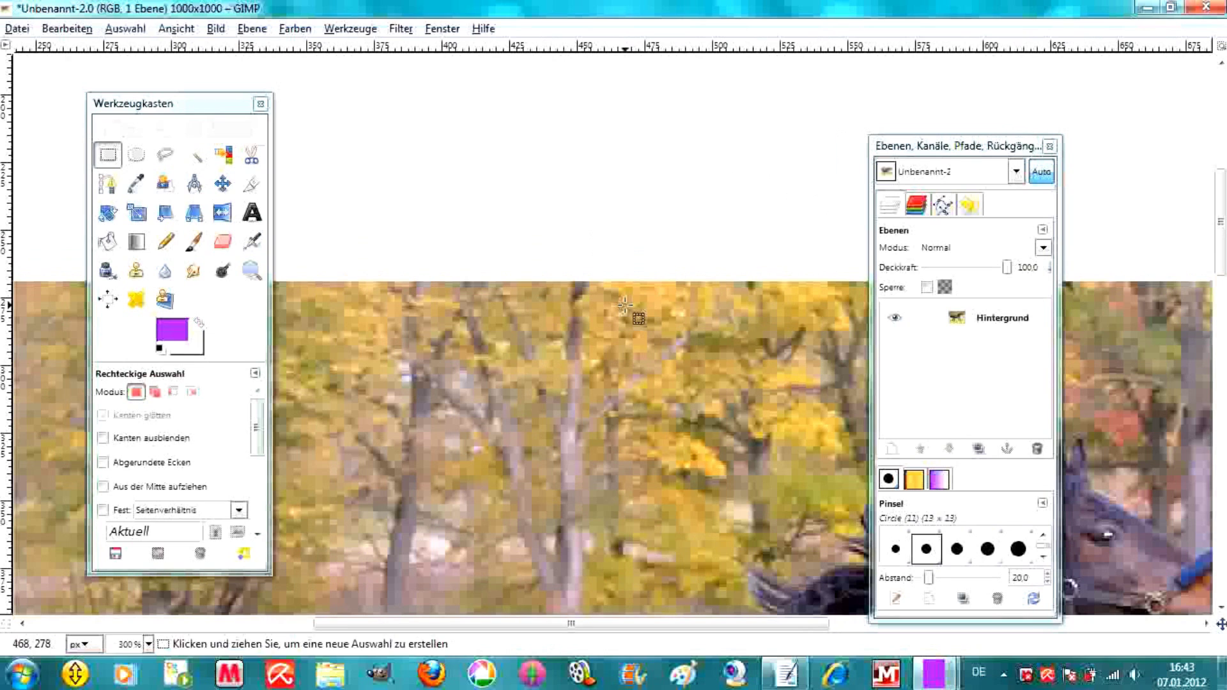
mouse_move(1220, 221)
left_mouse_down()
mouse_move(1219, 307)
mouse_move(1220, 288)
left_mouse_up()
mouse_move(954, 157)
left_mouse_down()
mouse_move(736, 490)
mouse_move(724, 479)
left_mouse_up()
left_click(165, 154)
left_click(305, 393)
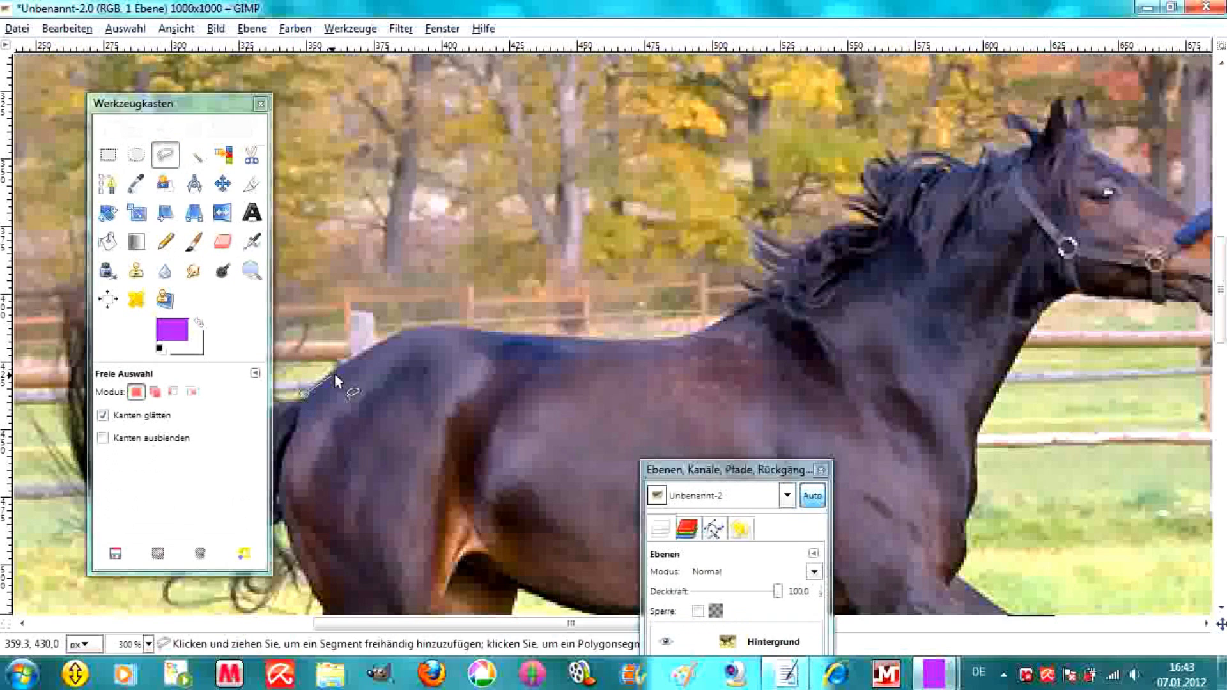
left_click(335, 373)
left_click(362, 344)
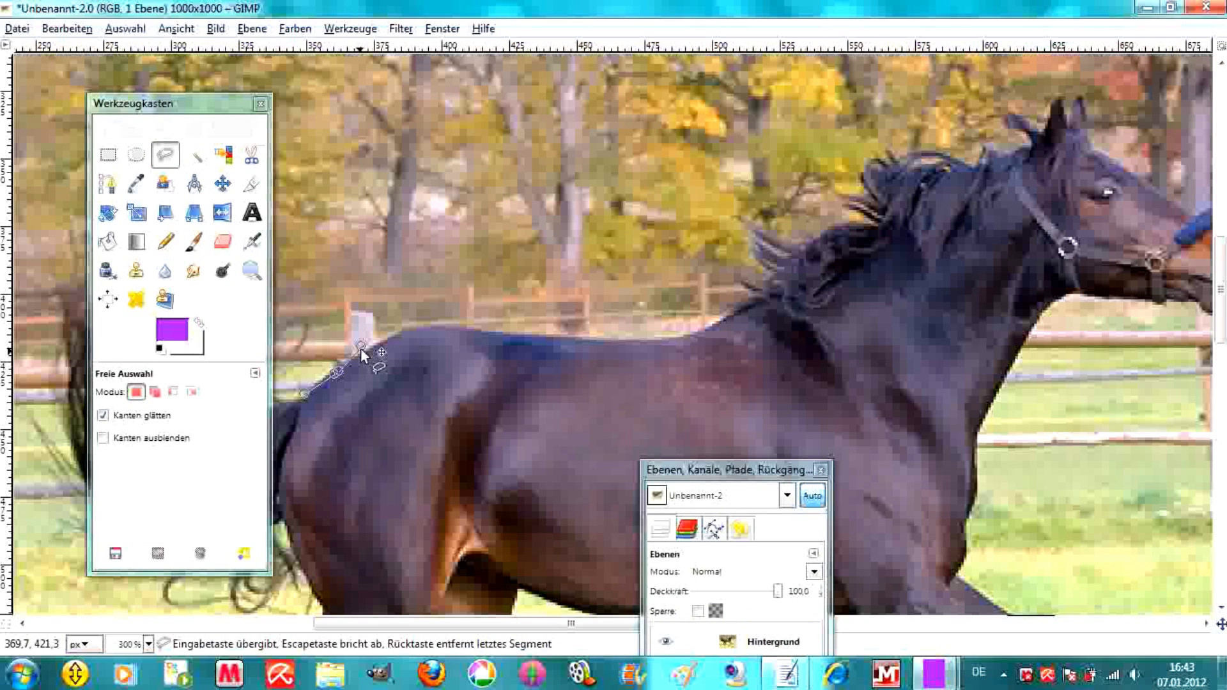
left_click(382, 334)
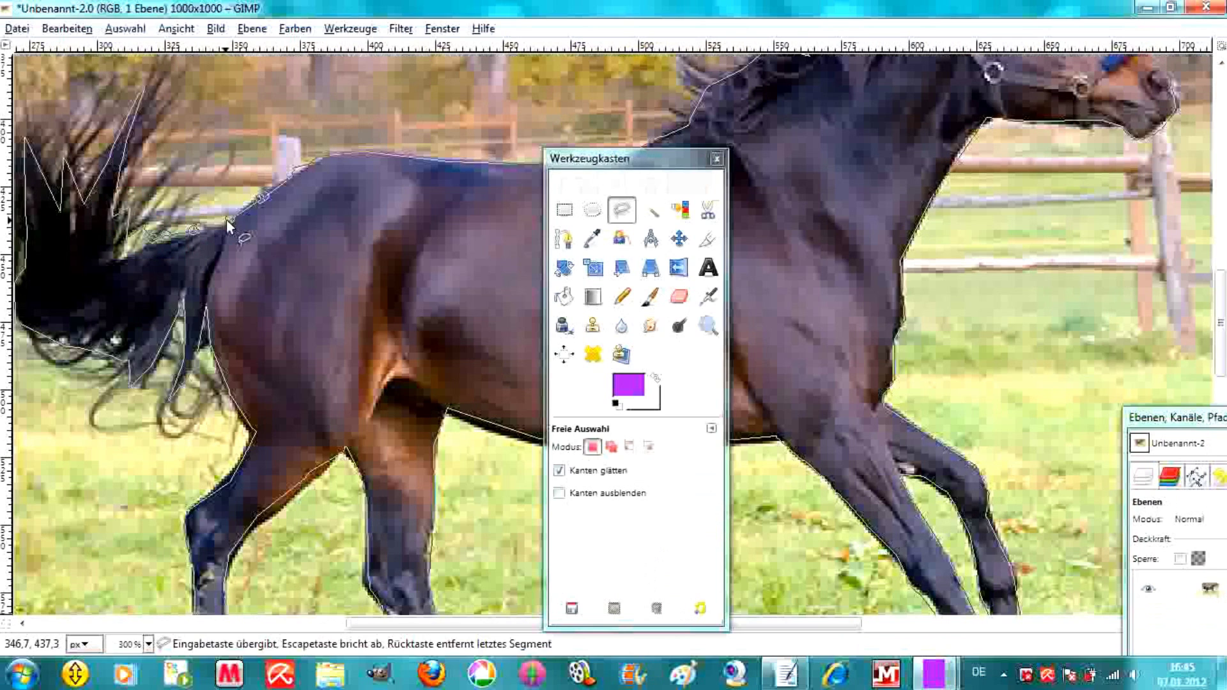
left_click(227, 220)
Close the freehand selection and copy the horse cutout
key("Return")
right_click(325, 240)
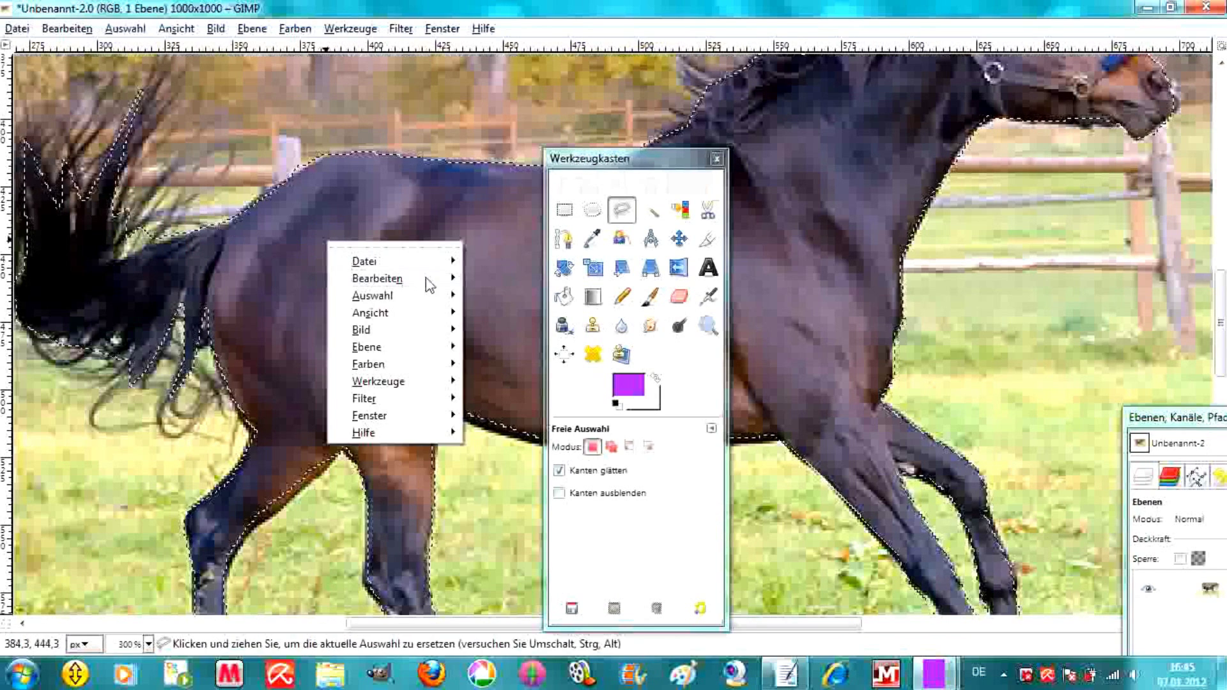
left_click(505, 380)
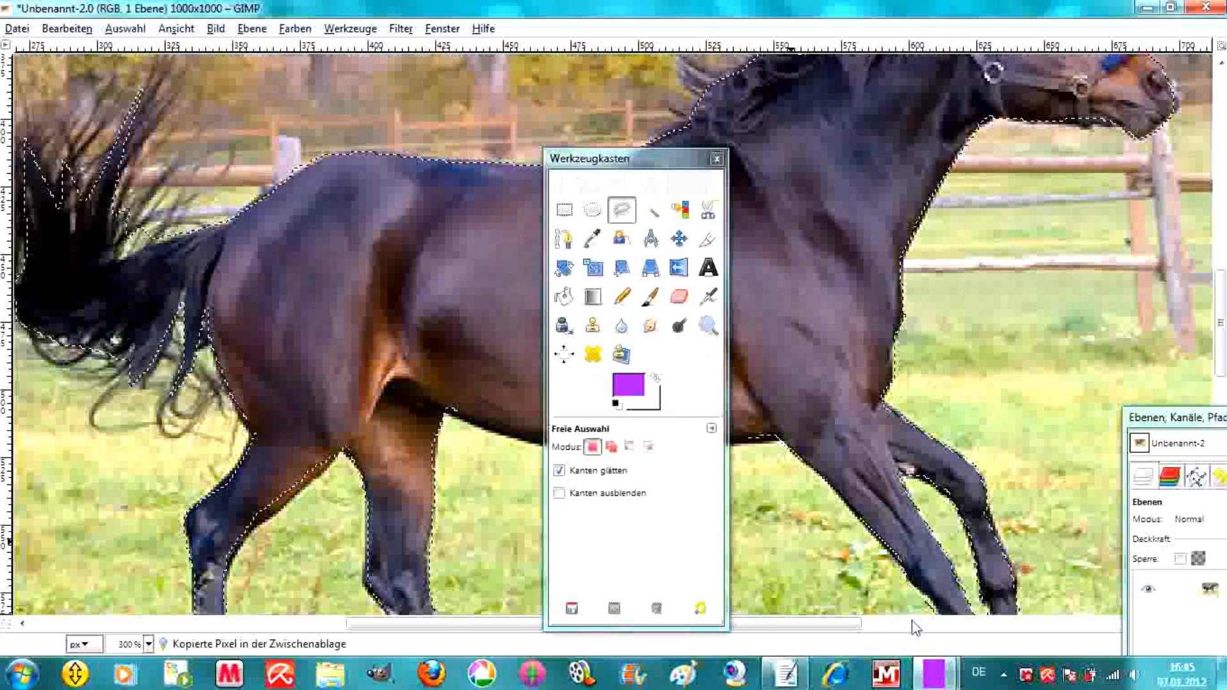
Paste the horse cutout into the purple layout image
mouse_move(933, 673)
left_click(857, 615)
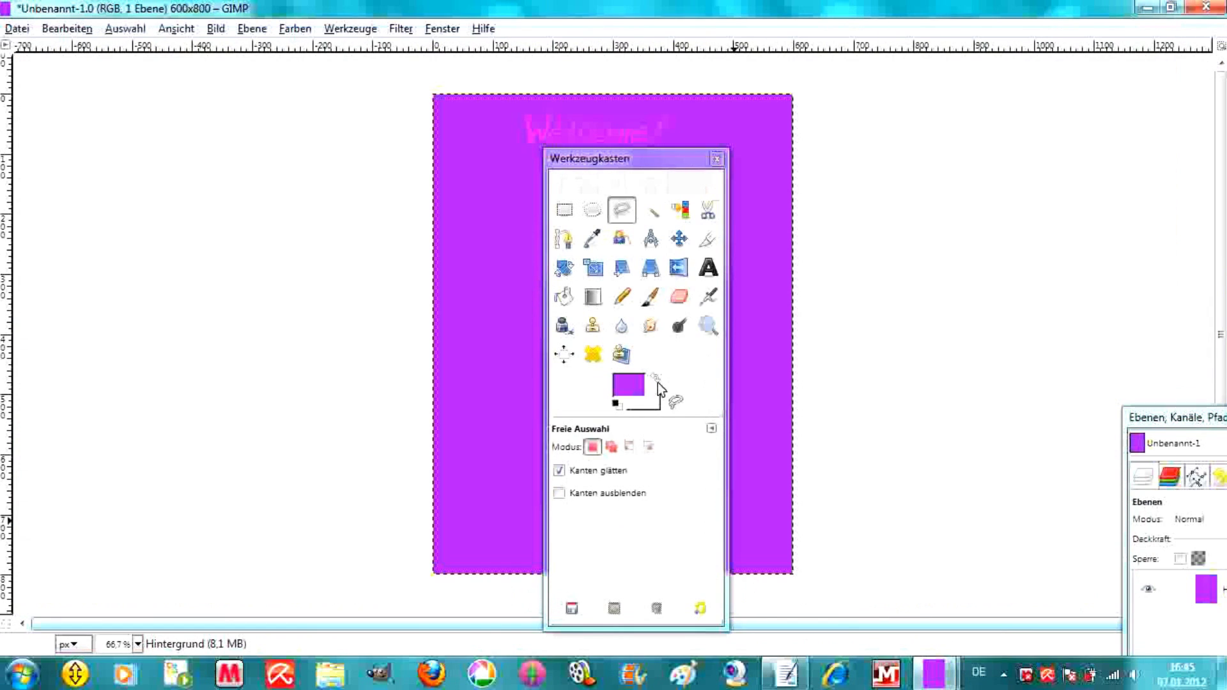
left_click_drag(594, 168, 328, 152)
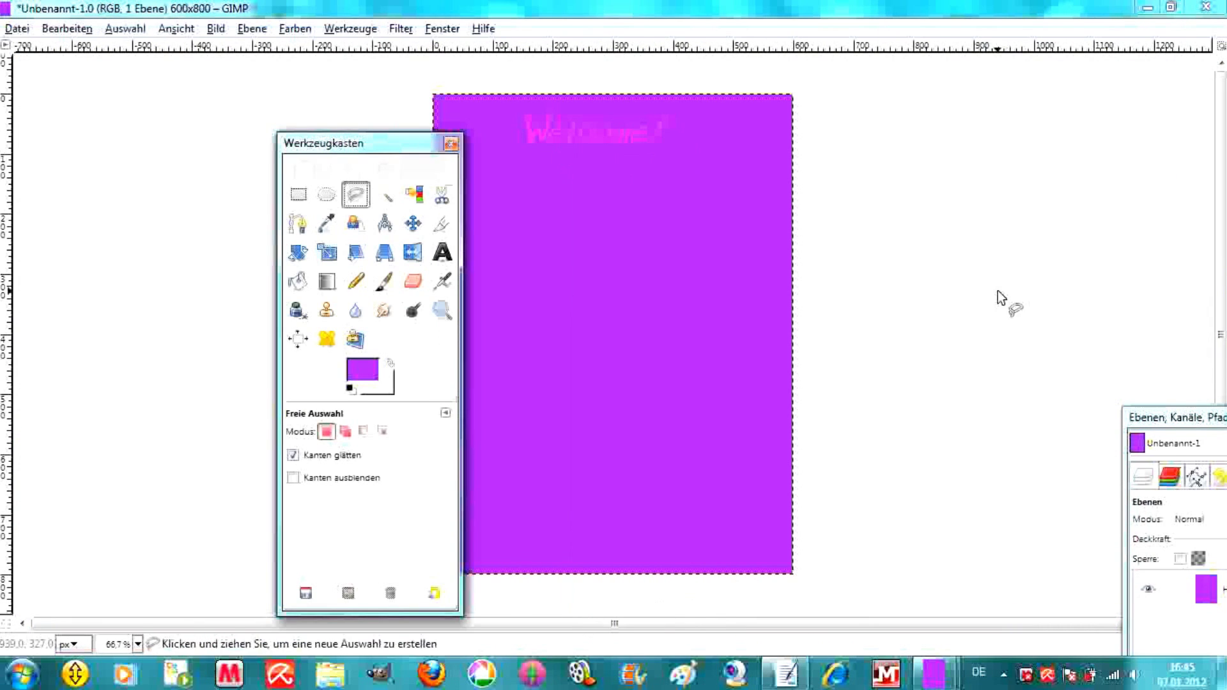
left_click_drag(1161, 427, 1079, 178)
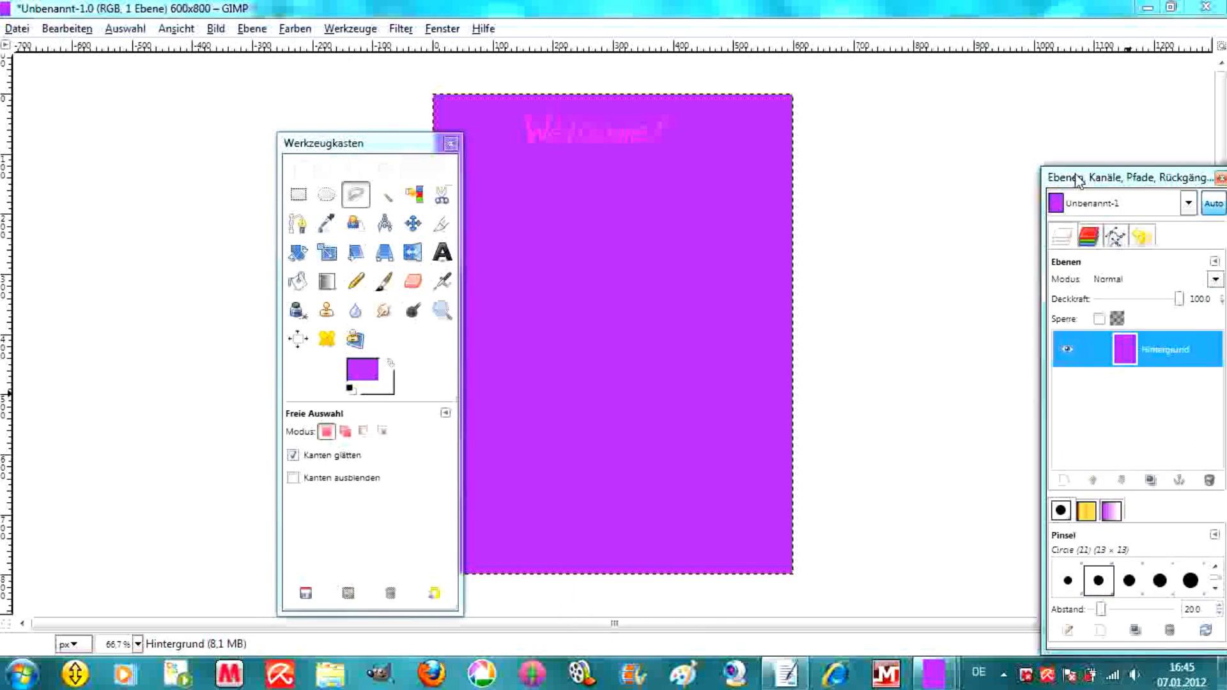
right_click(638, 259)
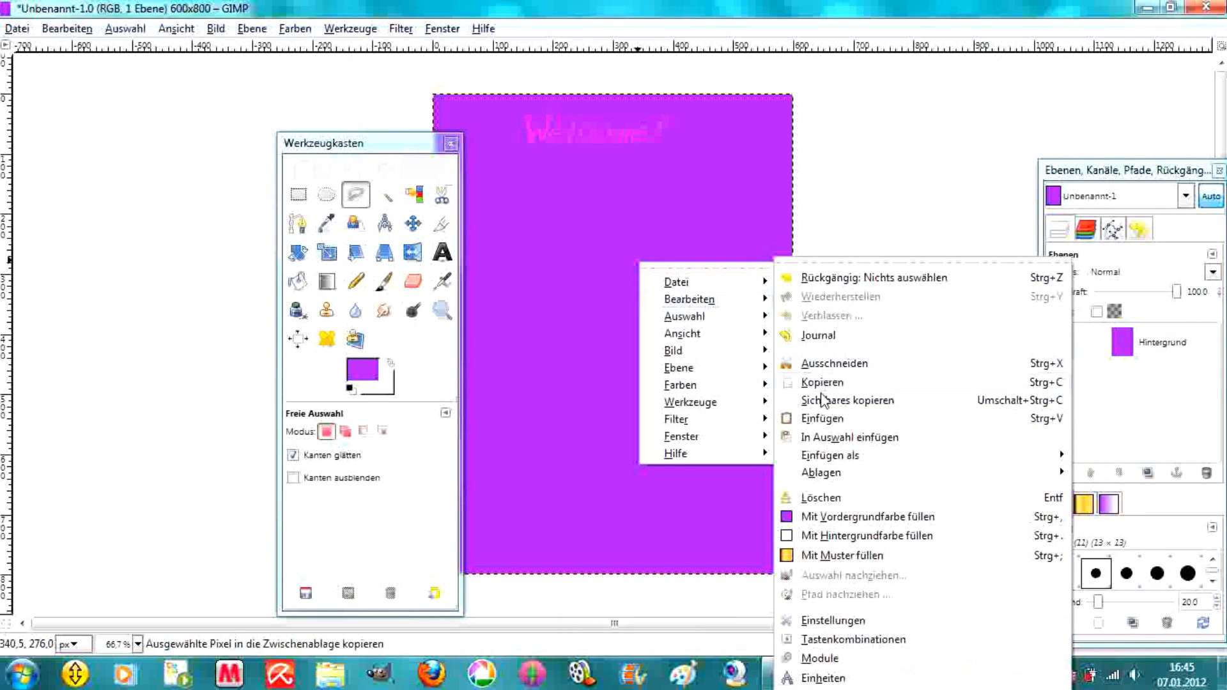
mouse_move(688, 299)
left_click(827, 416)
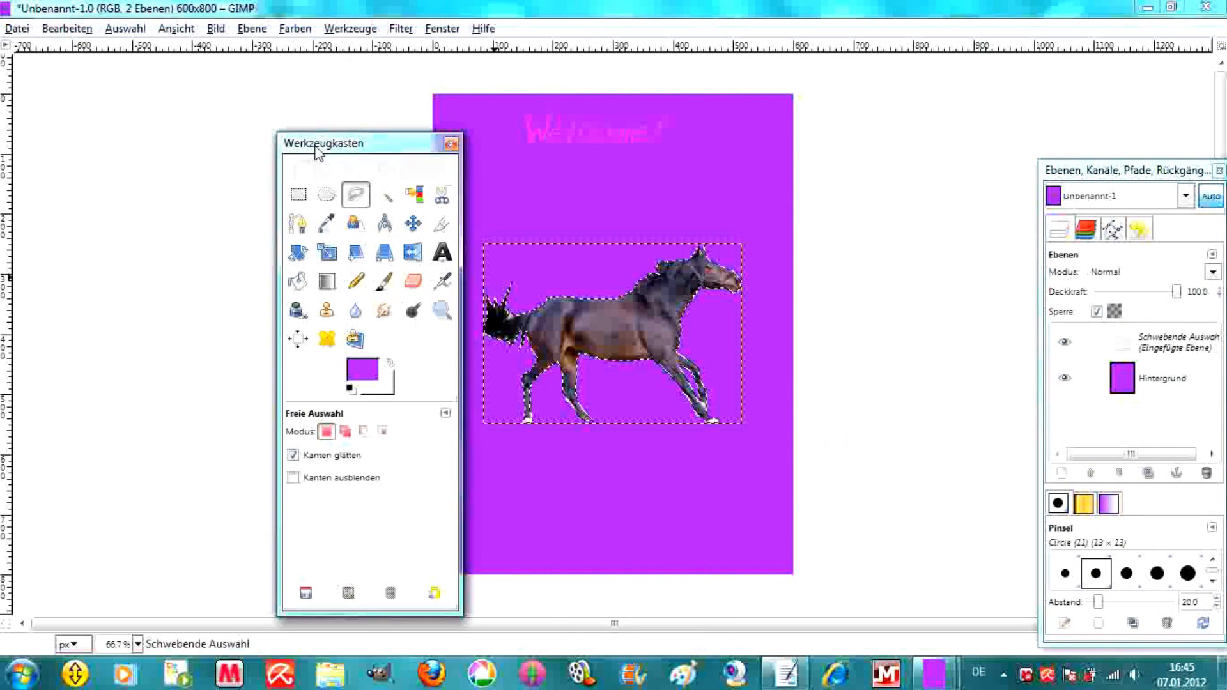
Flip the horse to face left and move it to the bottom-right corner
left_click_drag(356, 142, 240, 121)
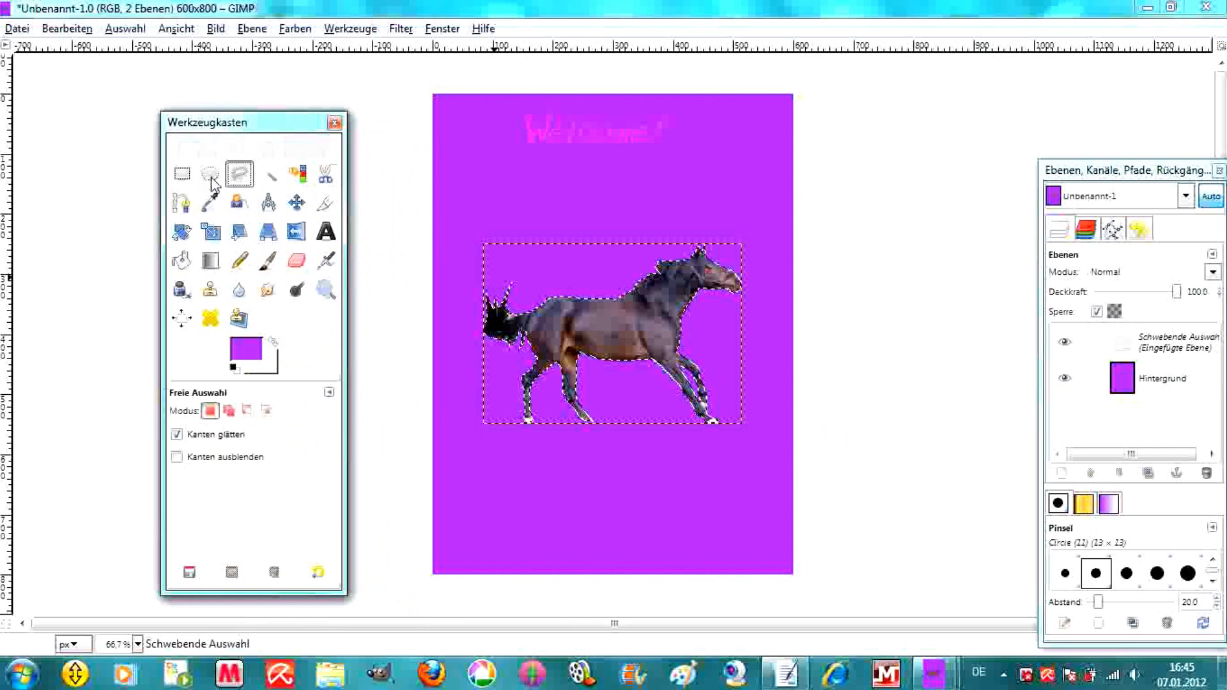
left_click(296, 231)
left_click(630, 273)
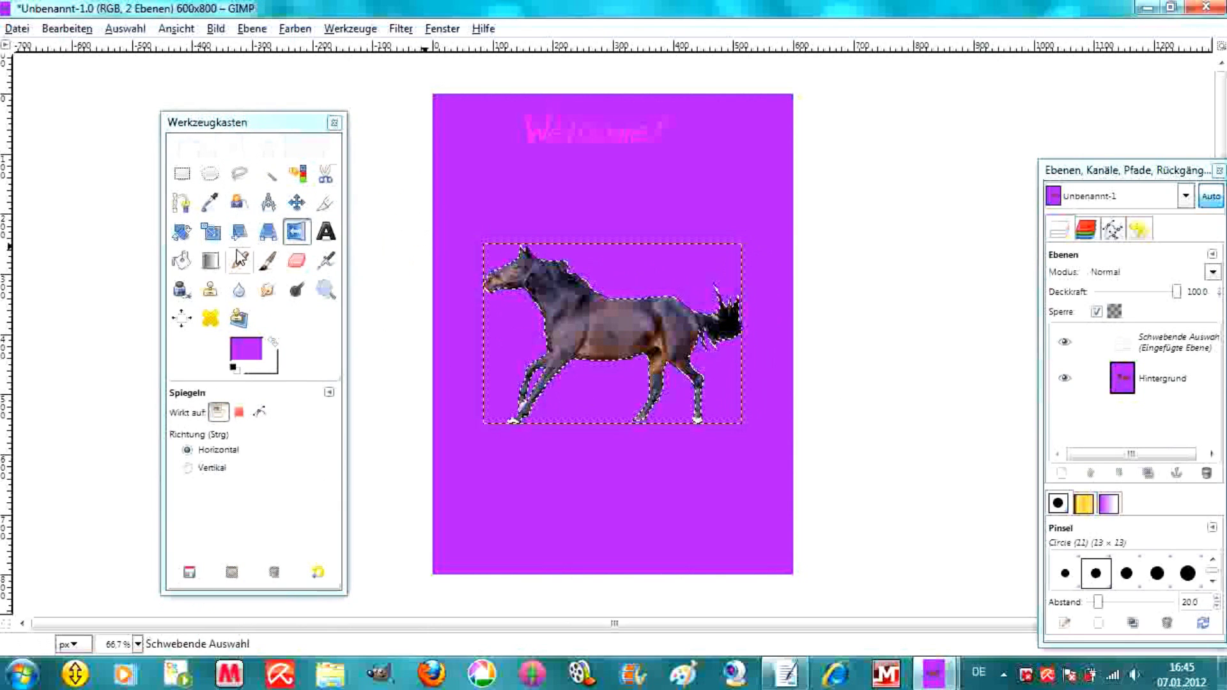
left_click(296, 202)
mouse_move(623, 304)
left_mouse_down()
mouse_move(720, 397)
mouse_move(757, 458)
left_mouse_up()
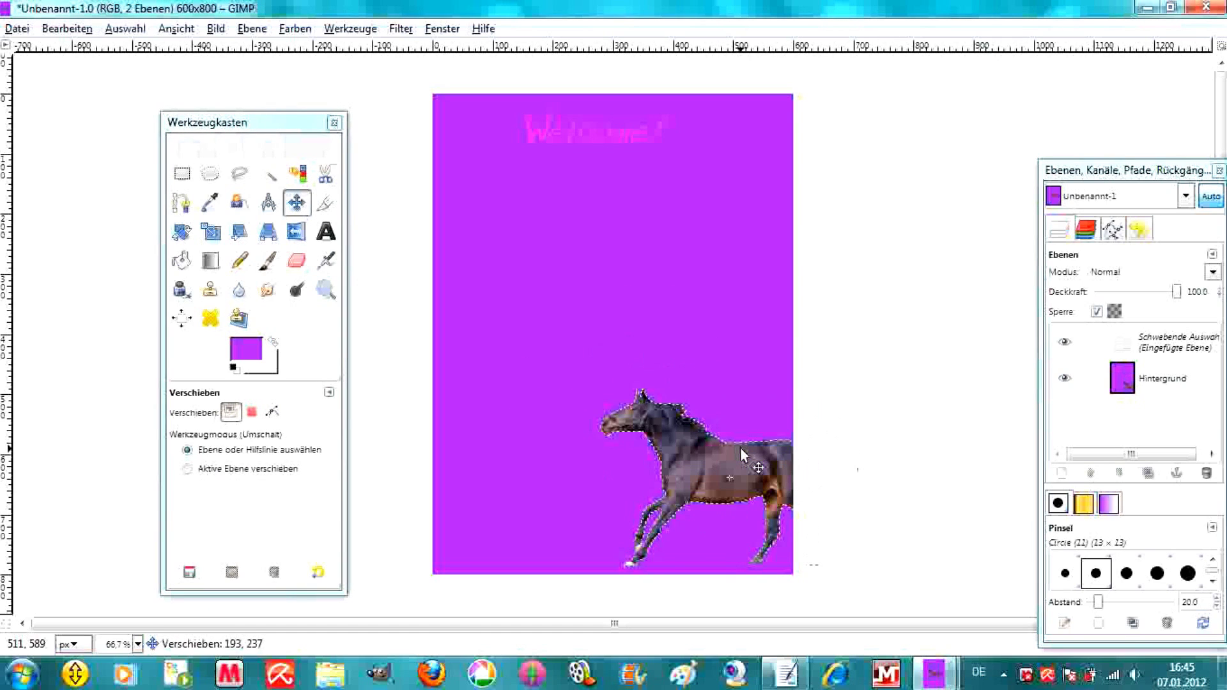
left_click_drag(757, 459, 800, 468)
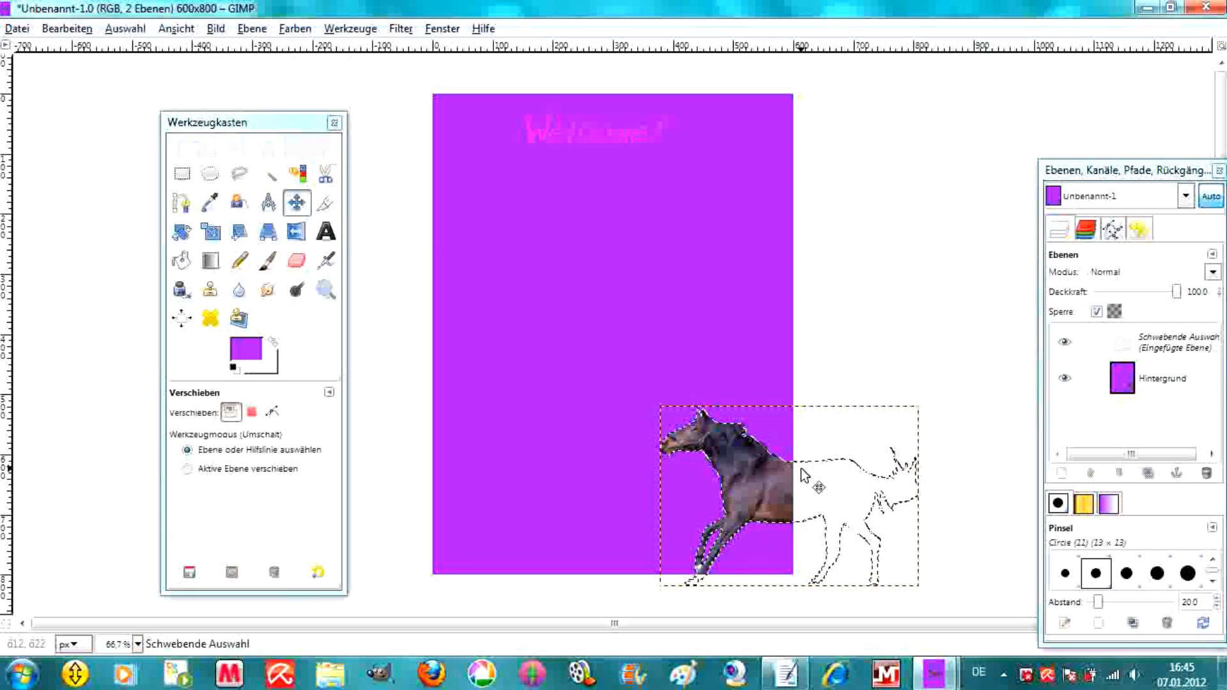
left_click(182, 173)
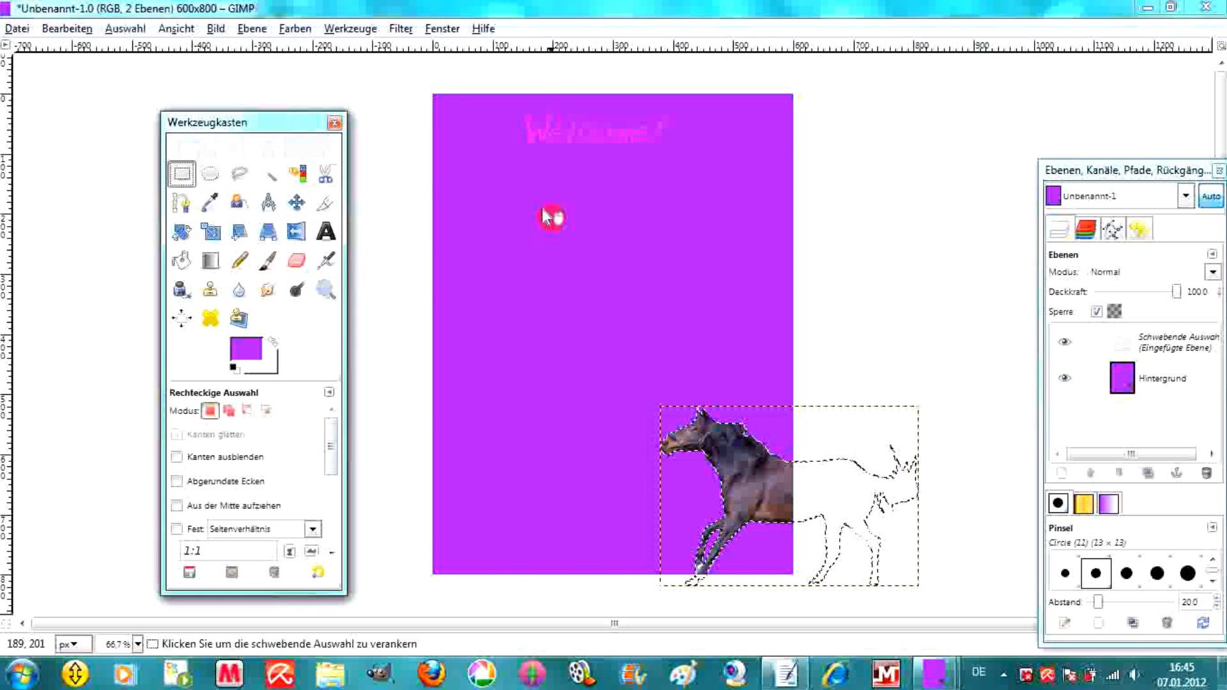
Anchor the flipped horse and paste a second copy at about 57% opacity
left_click(537, 210)
right_click(552, 223)
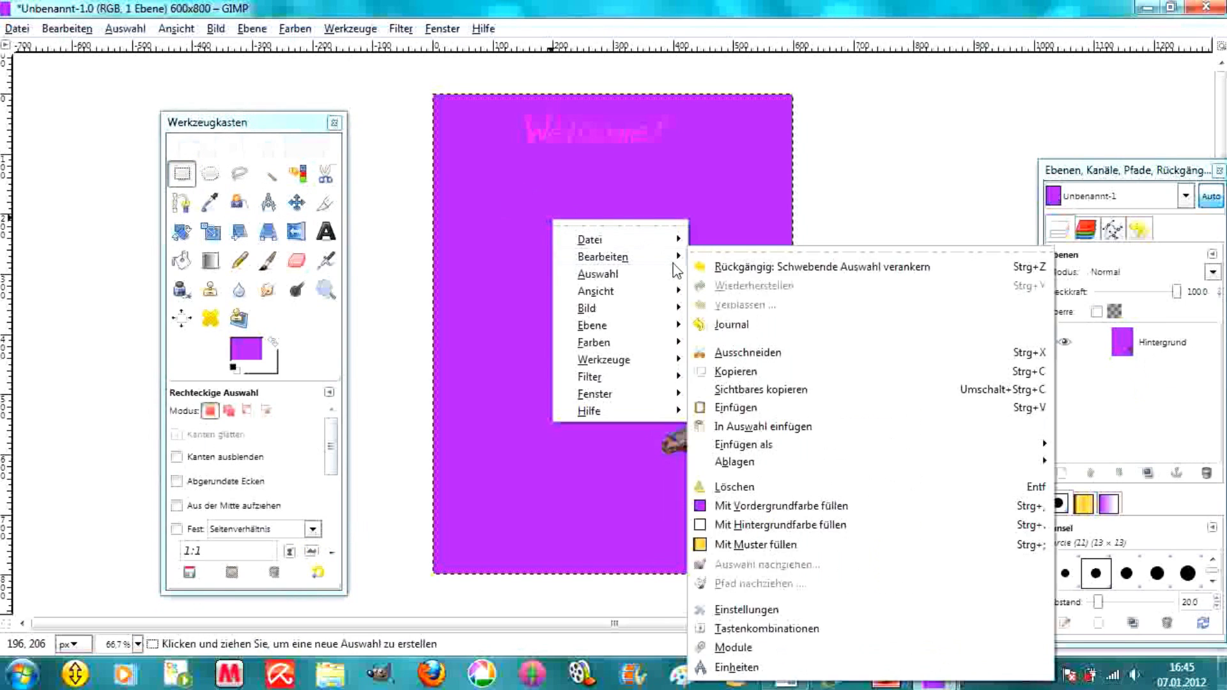
left_click(753, 411)
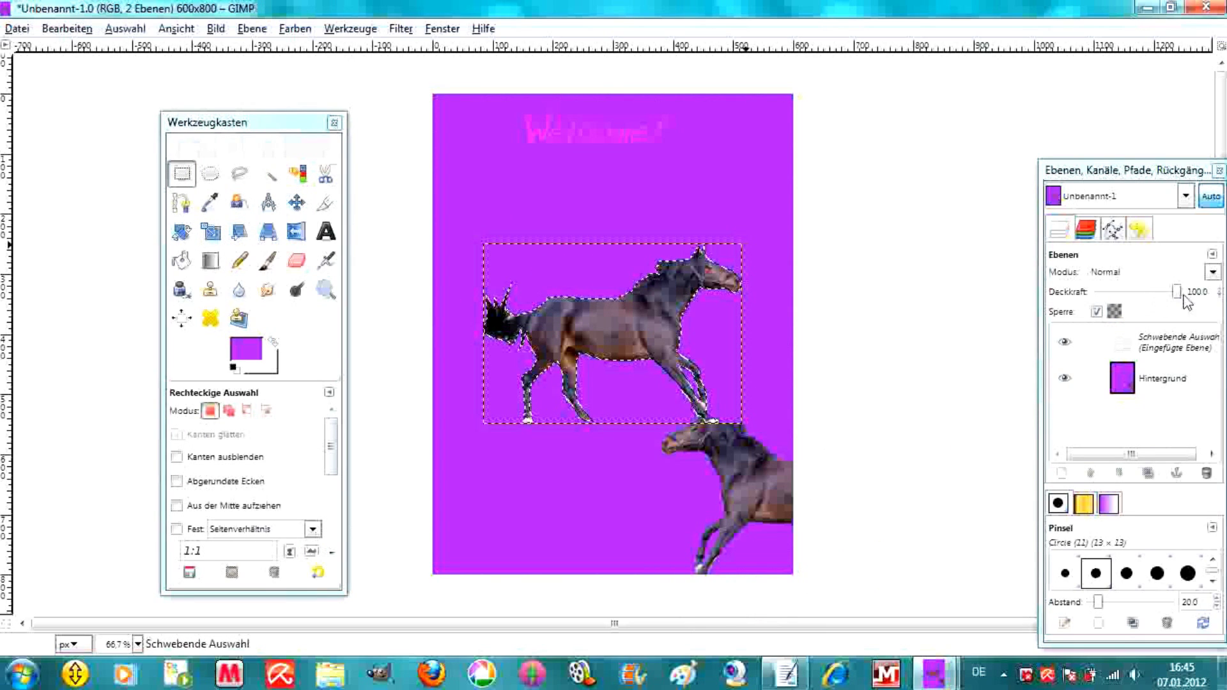
left_click_drag(1175, 291, 1141, 297)
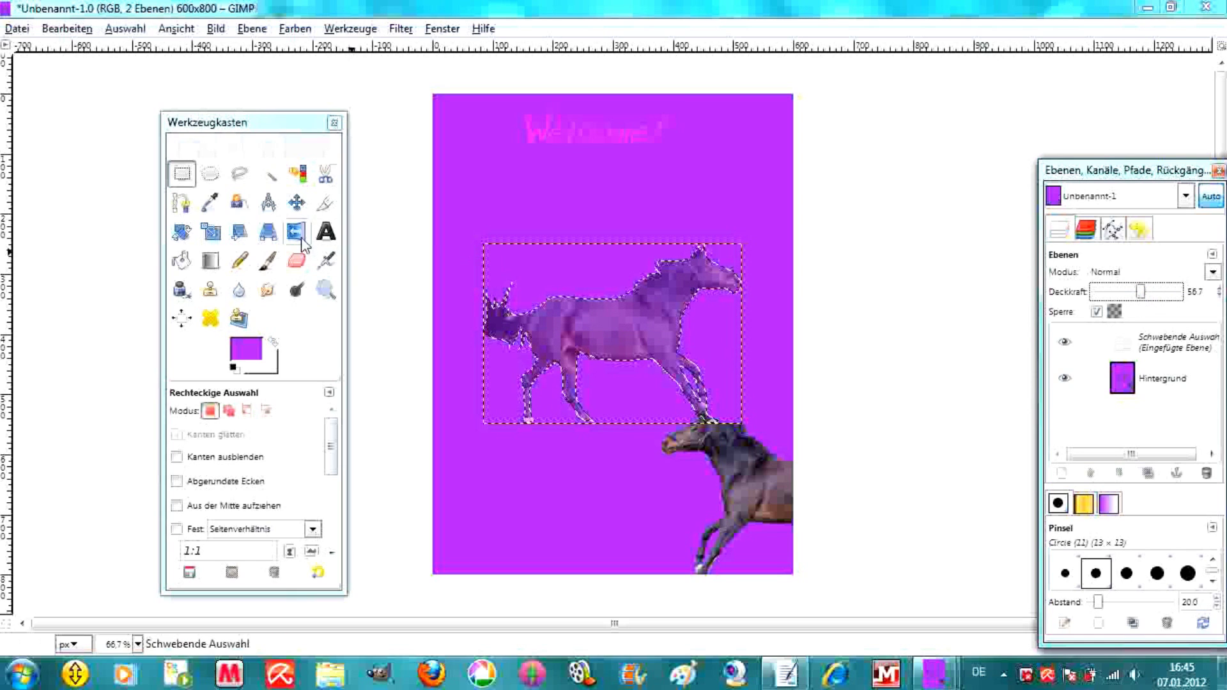
Move the faded horse to the top-left edge beside the title and anchor it
left_click(296, 202)
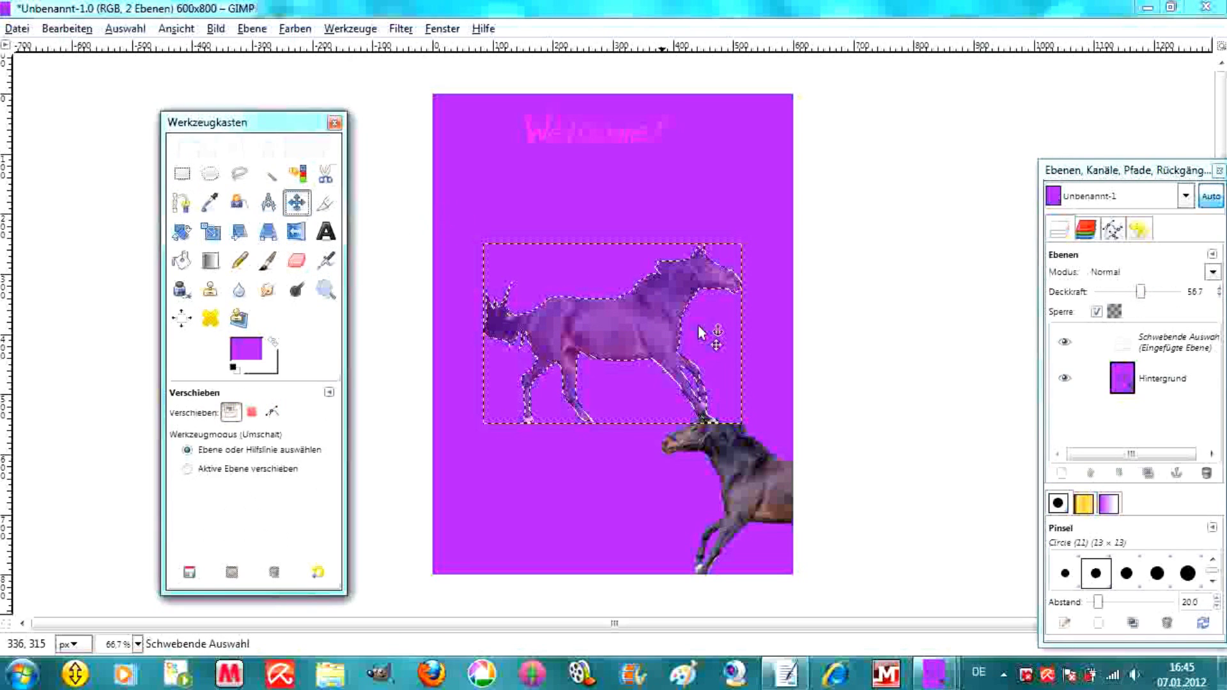
left_click_drag(606, 292, 469, 239)
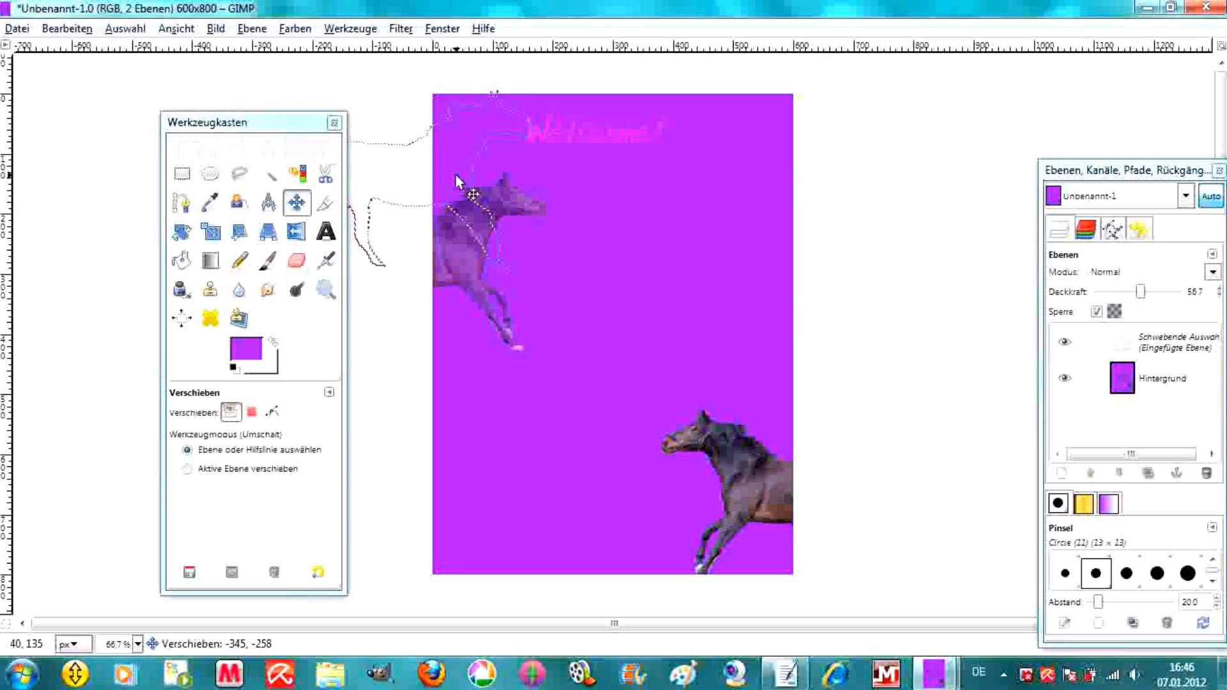
left_click_drag(466, 235, 441, 187)
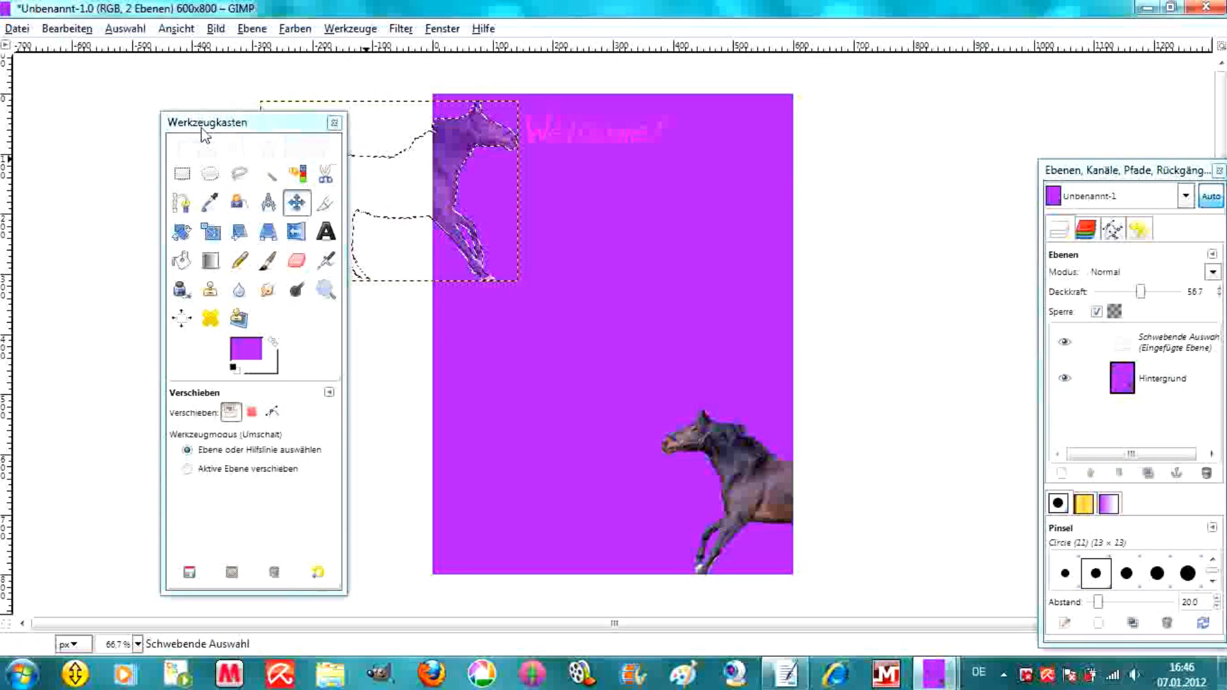
left_click(182, 173)
key("ctrl+h")
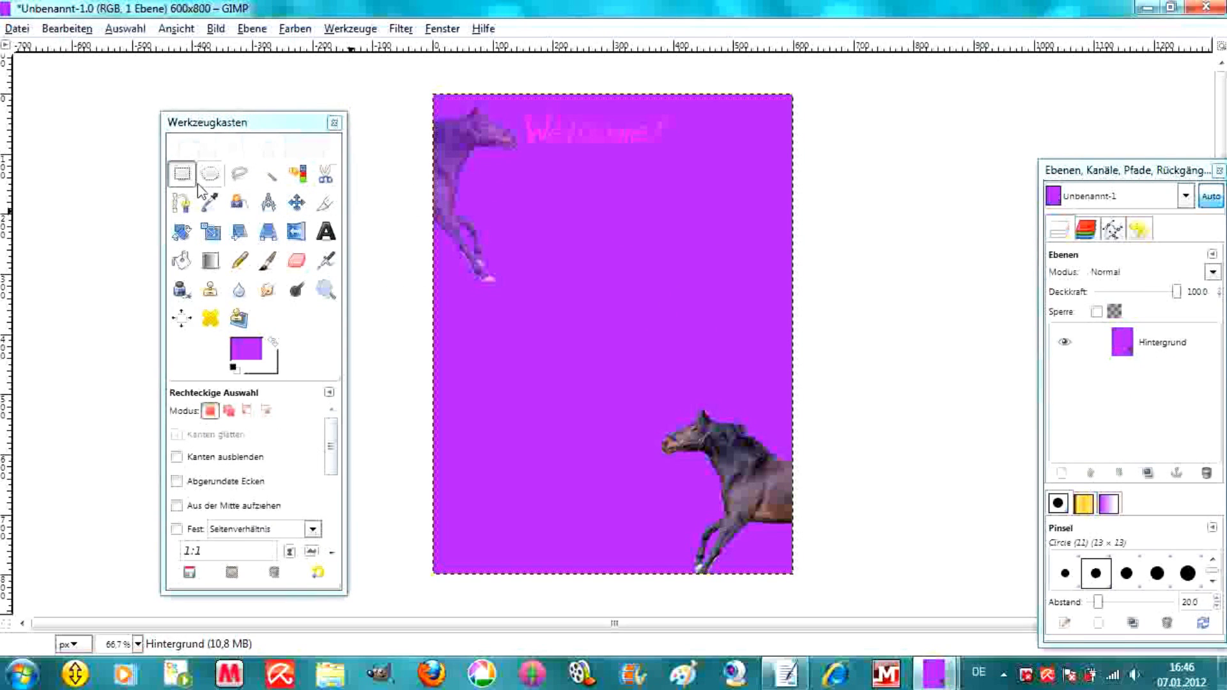
Select a box in the upper right and convert it to a border selection
left_click(191, 182)
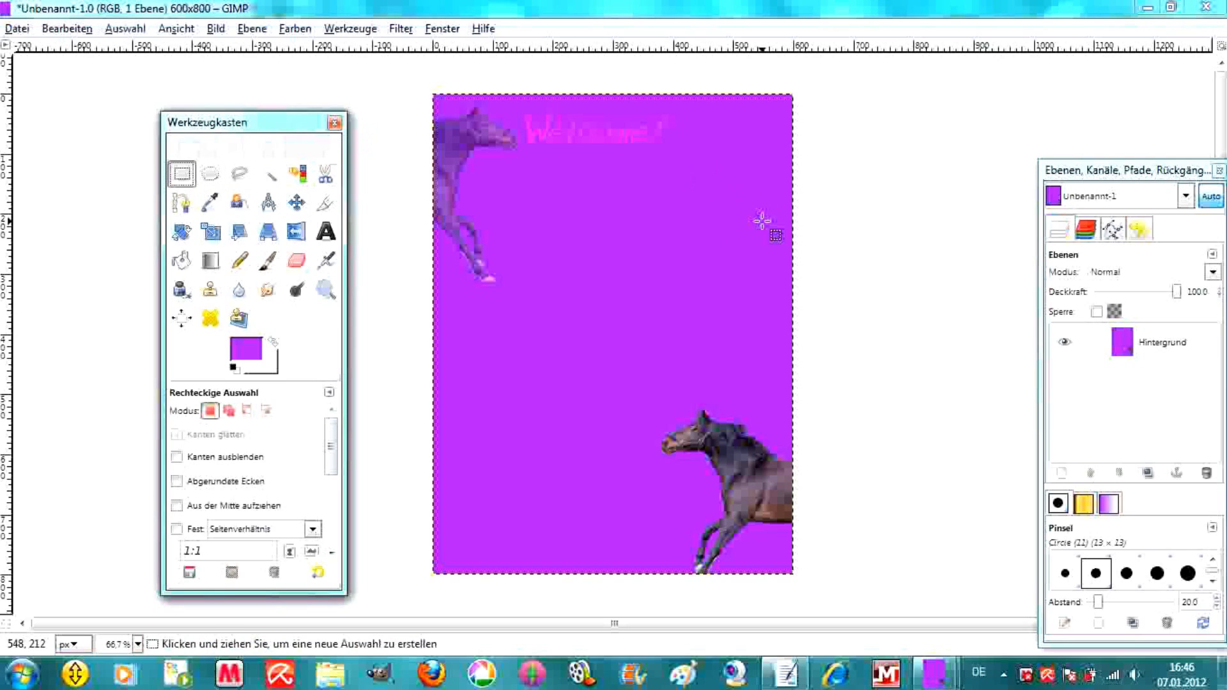
left_click_drag(651, 191, 779, 364)
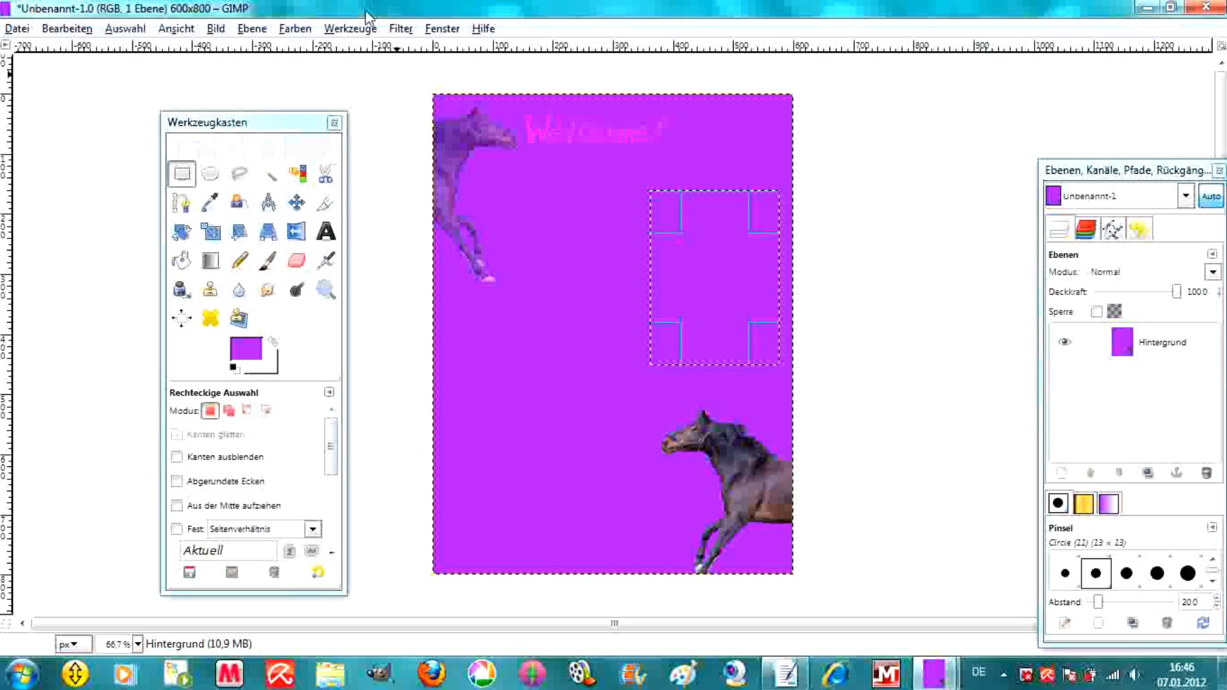
left_click(125, 28)
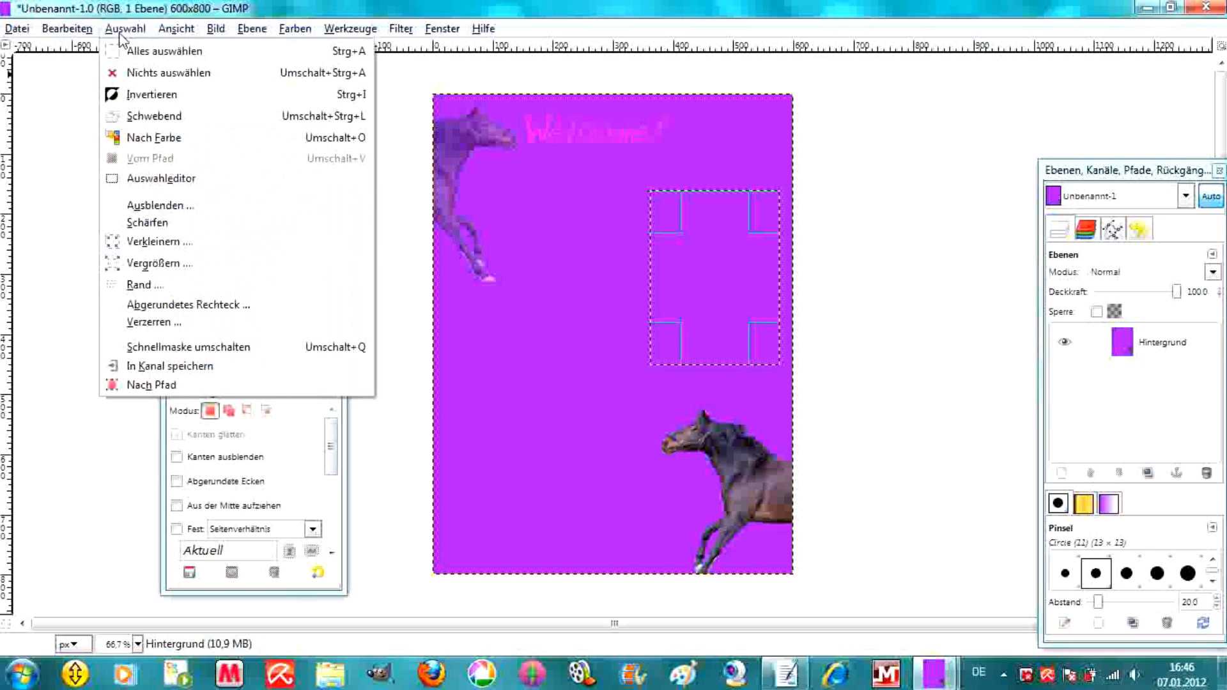
left_click(153, 285)
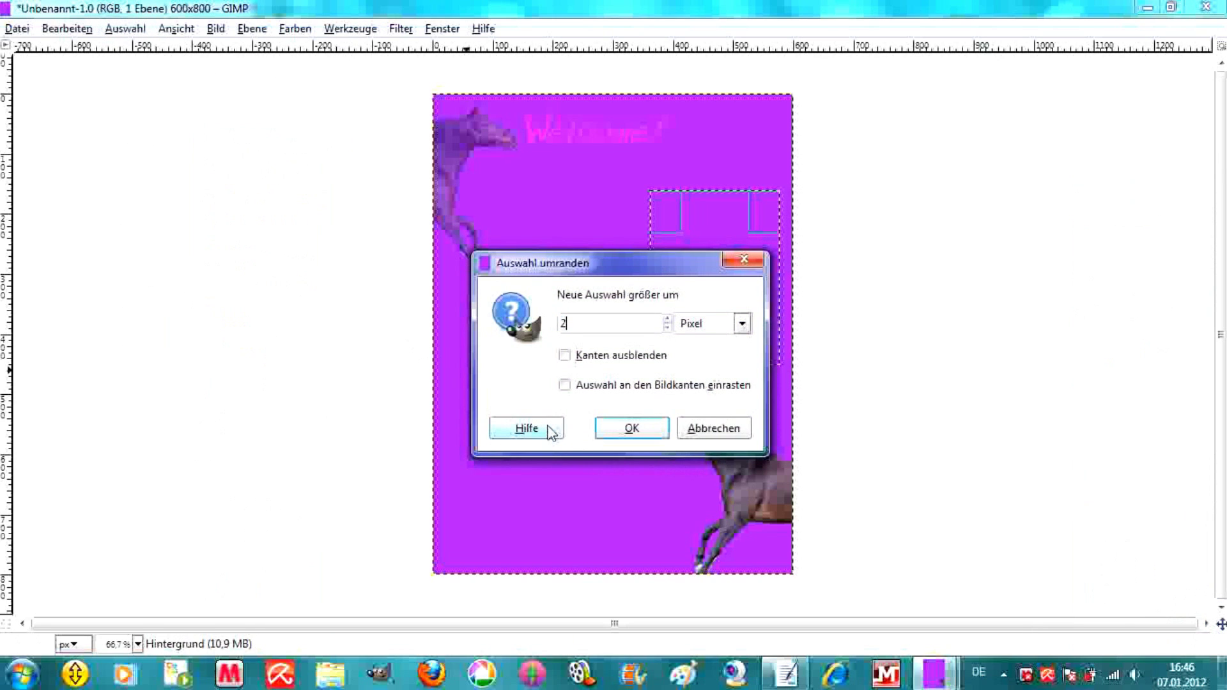
key("Return")
Paint the border band pink (ff1fe1) with a size-10 paintbrush
left_click(267, 262)
left_click(246, 349)
left_click_drag(358, 113, 435, 125)
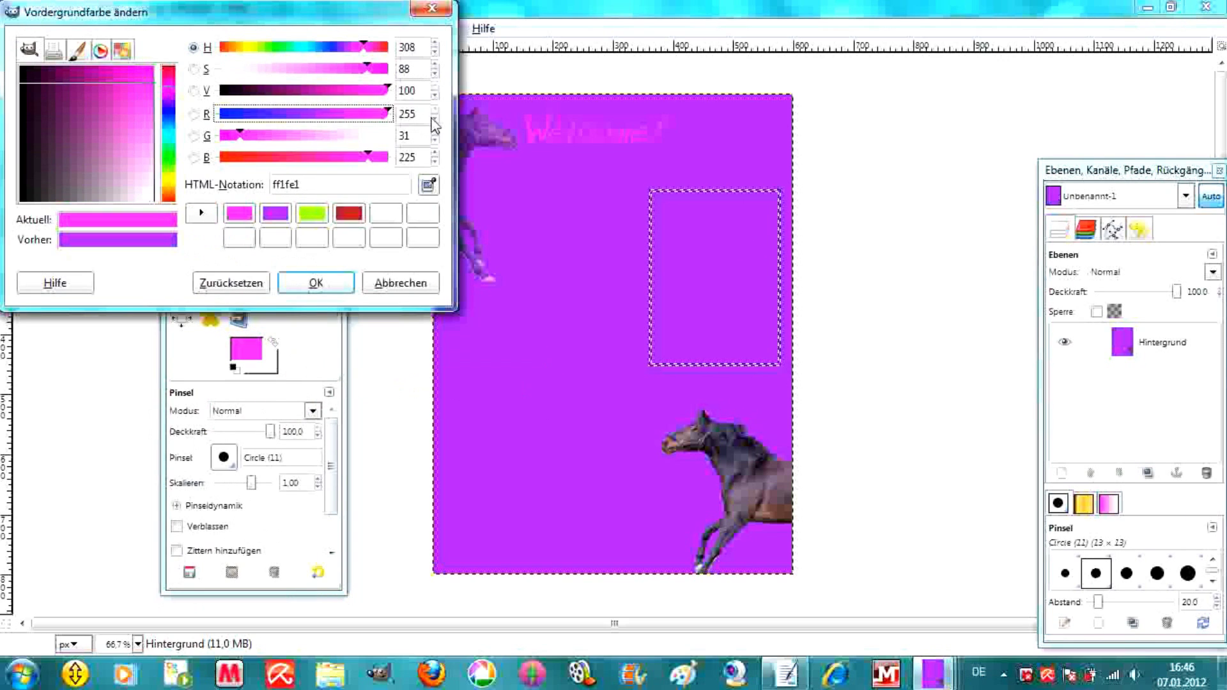
left_click(336, 281)
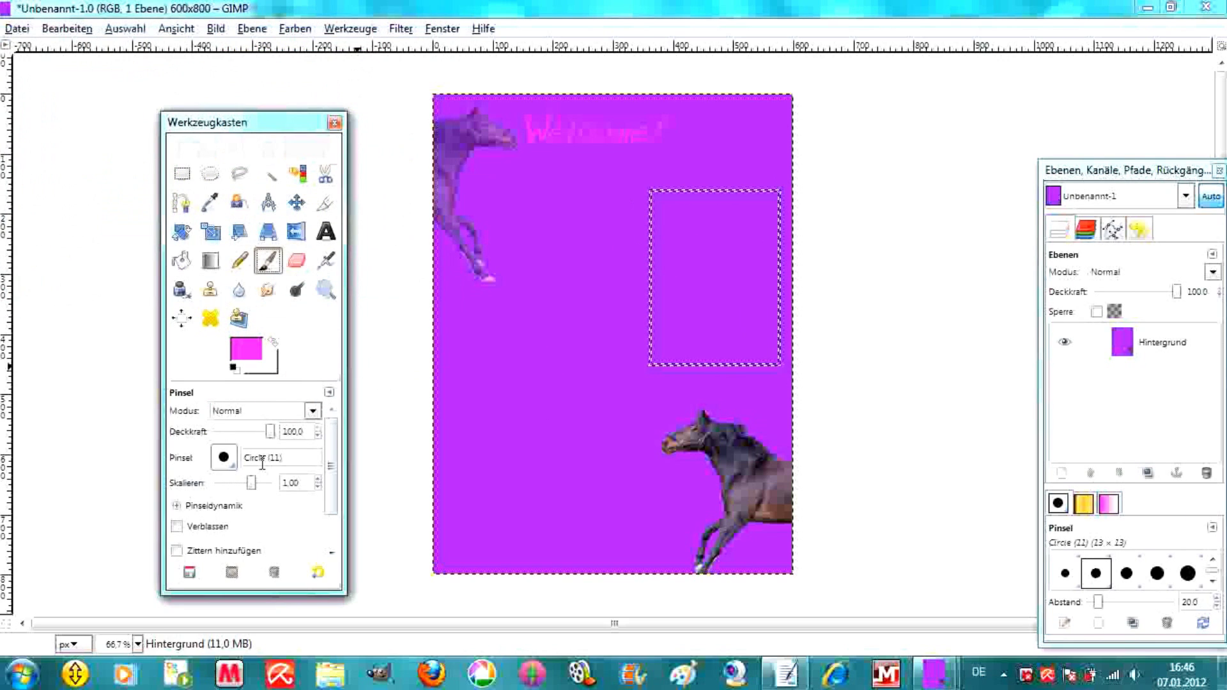
left_click_drag(251, 482, 275, 482)
left_click_drag(649, 287, 819, 235)
left_click_drag(779, 364, 652, 364)
left_click_drag(649, 290, 649, 364)
left_click_drag(780, 237, 779, 364)
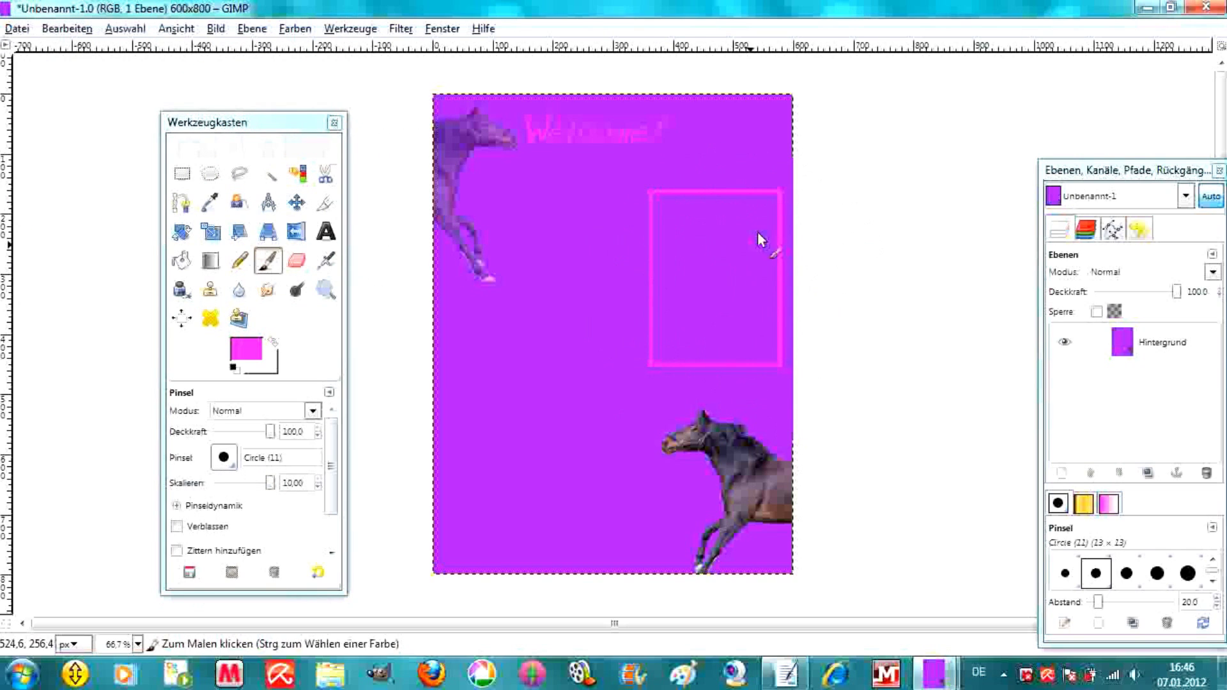
Drop the border selection and mark a second box left of the pink one
left_click(182, 173)
left_click(514, 205)
left_click_drag(514, 206, 618, 361)
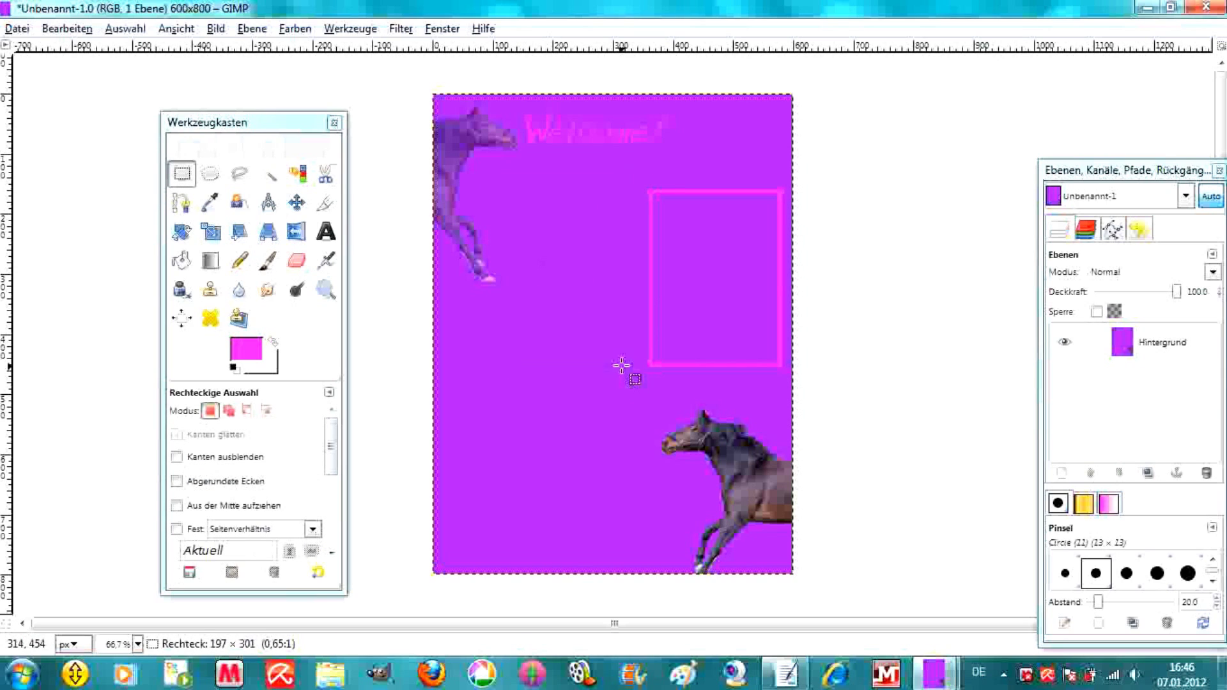
Widen the second box selection beside the first frame and paint its outline pink
left_click(567, 293)
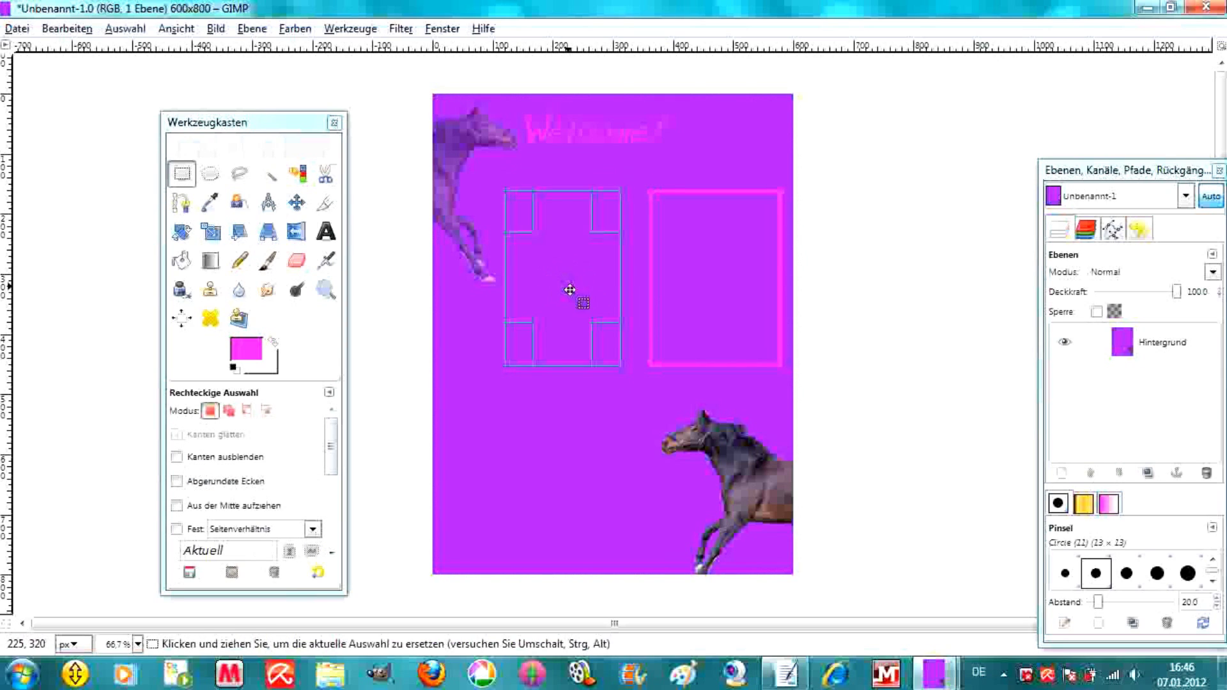
left_click_drag(602, 293, 612, 293)
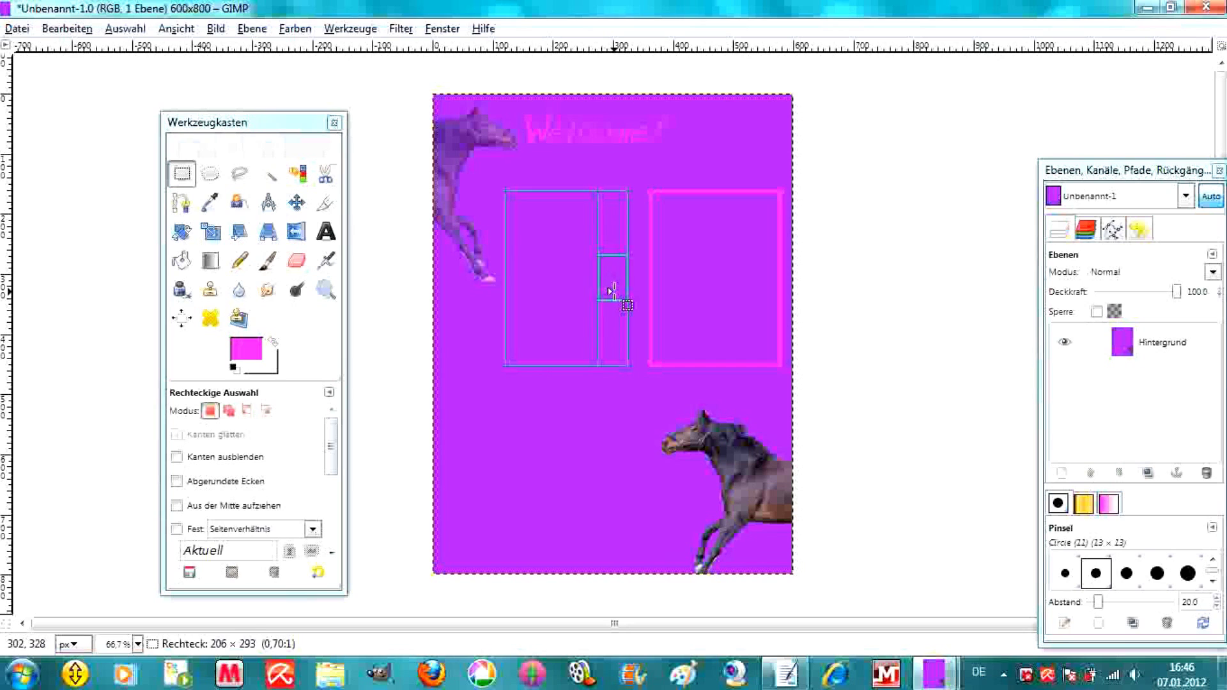
left_click(125, 28)
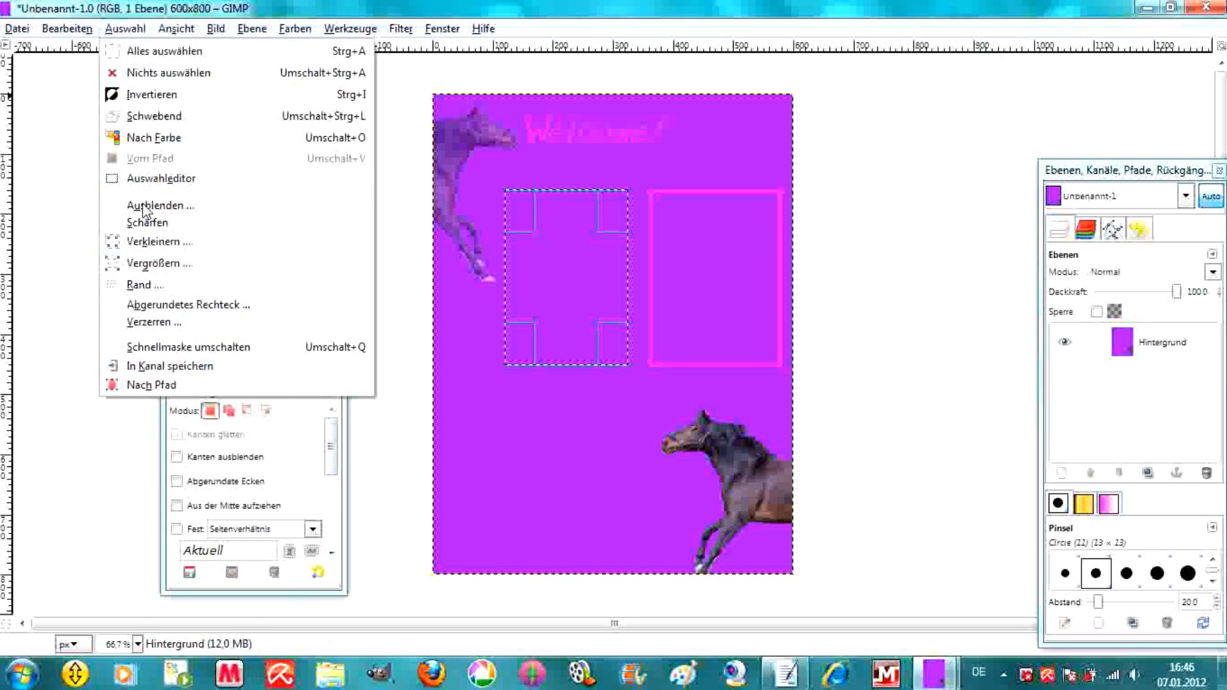
left_click(140, 284)
key("Return")
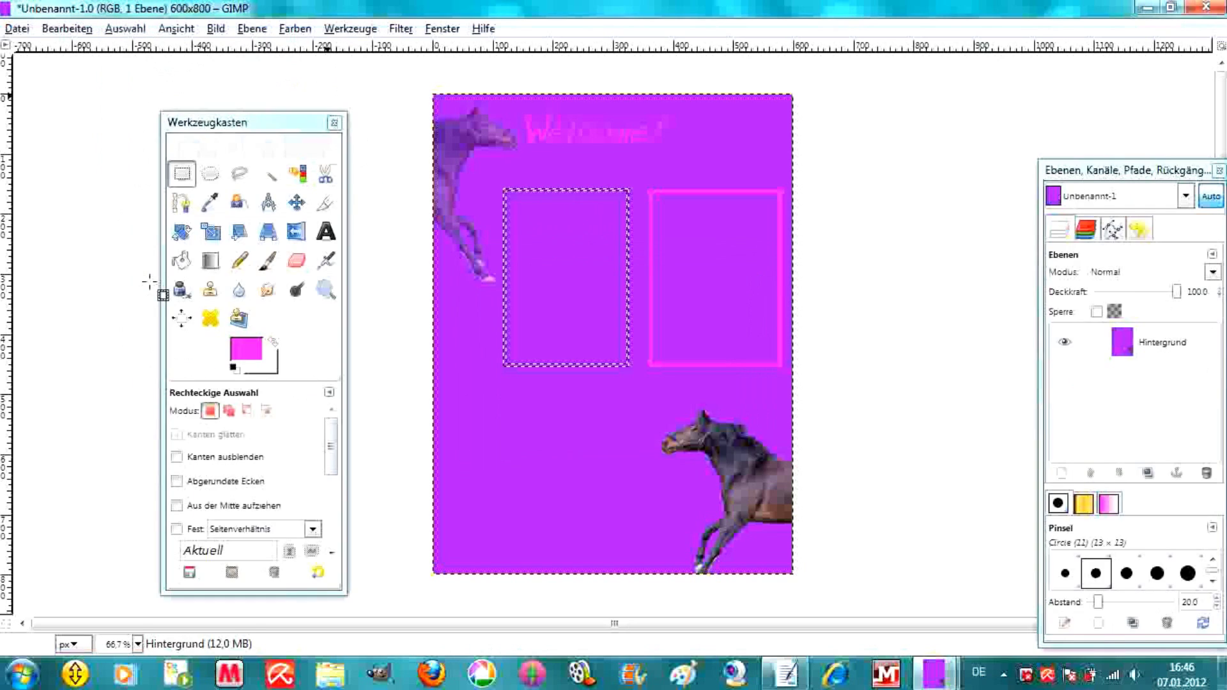
left_click(268, 260)
left_click_drag(626, 233, 506, 230)
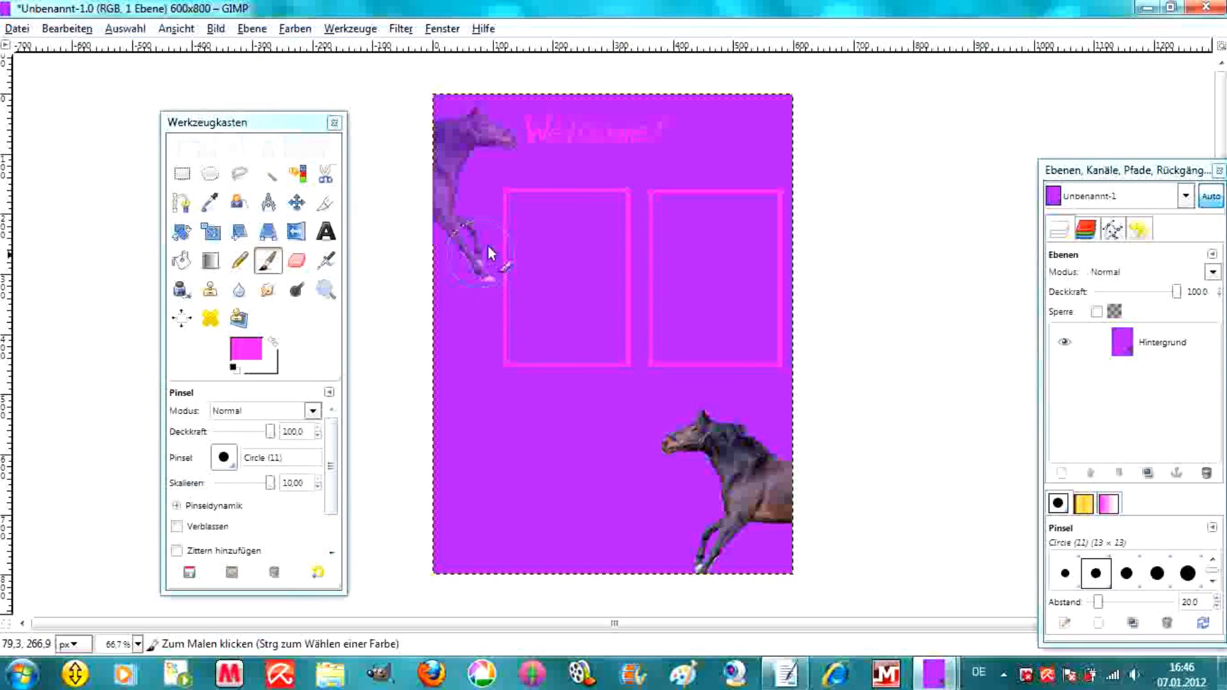
Select a box area at the lower left and paint a pink outline around it
left_click(182, 173)
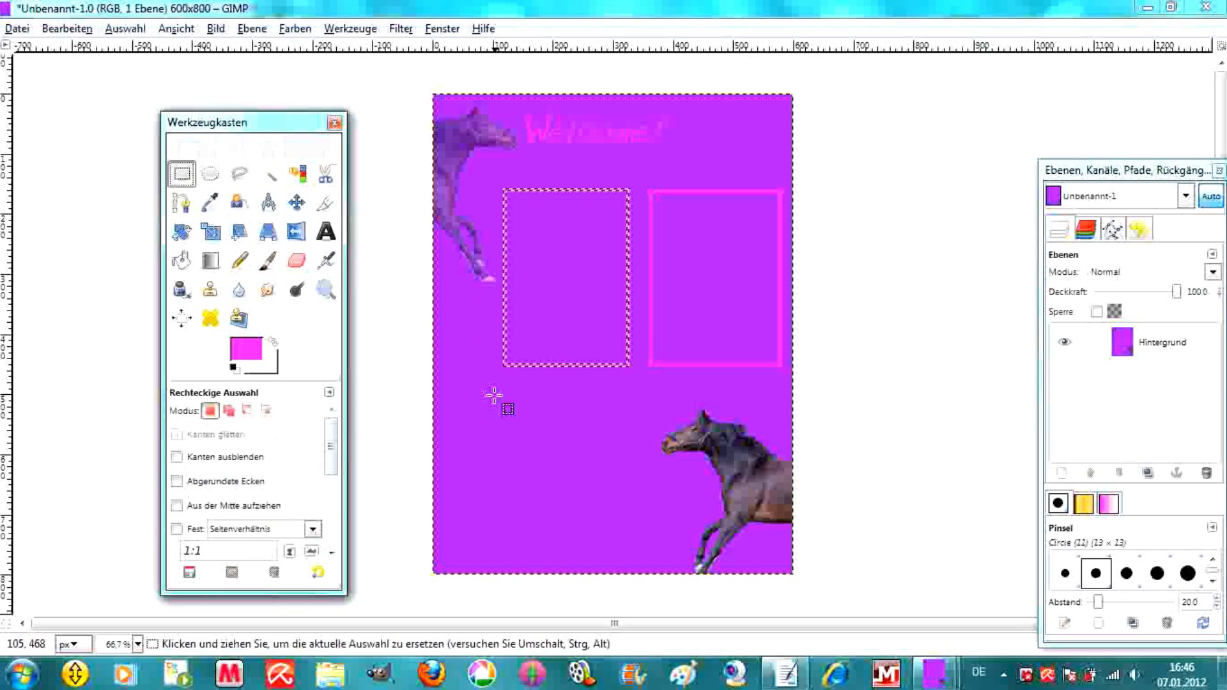
left_click_drag(501, 448, 637, 542)
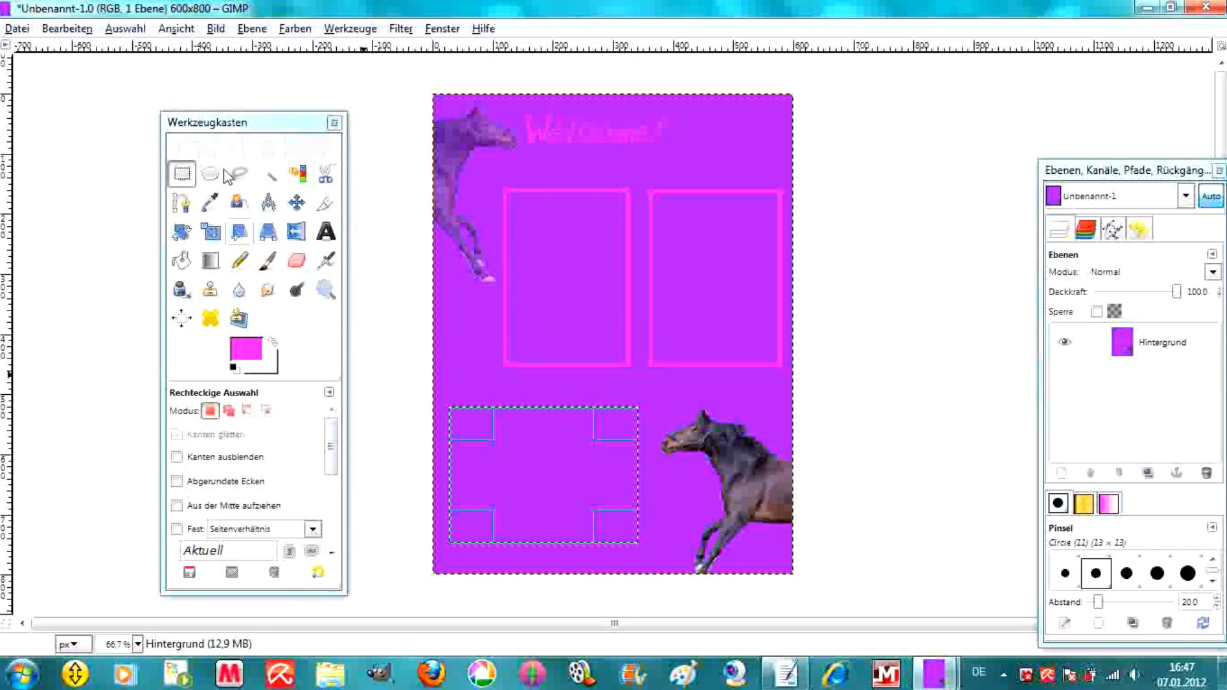
left_click(125, 28)
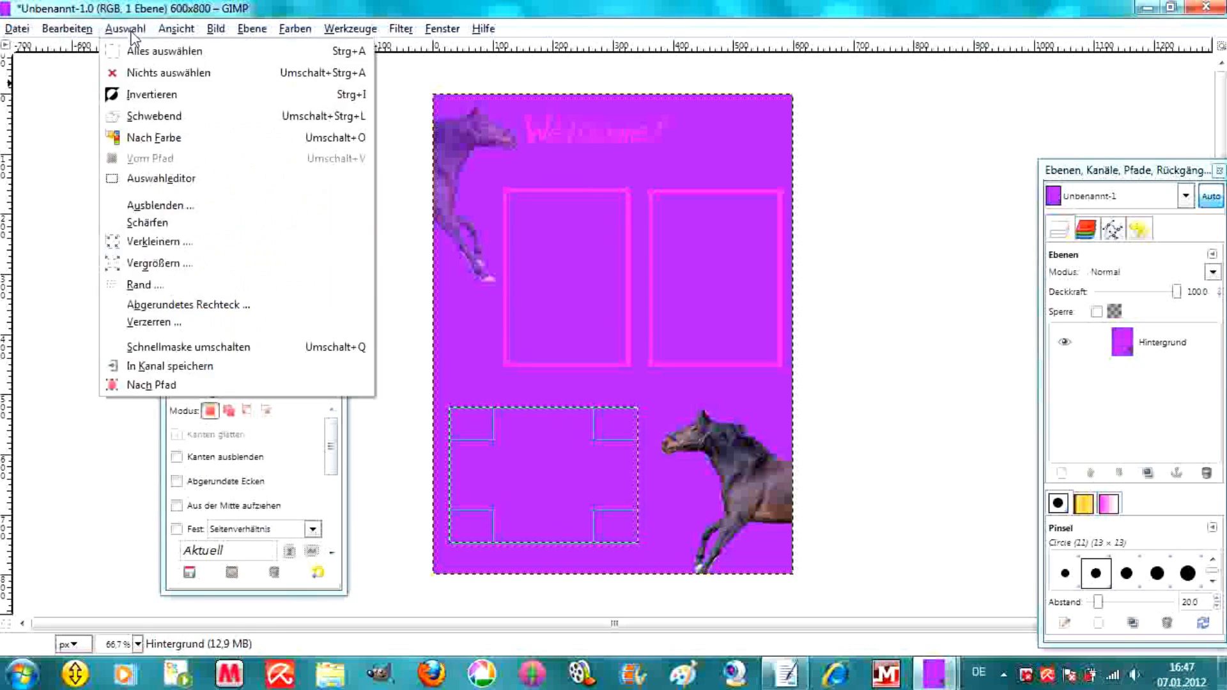
left_click(161, 283)
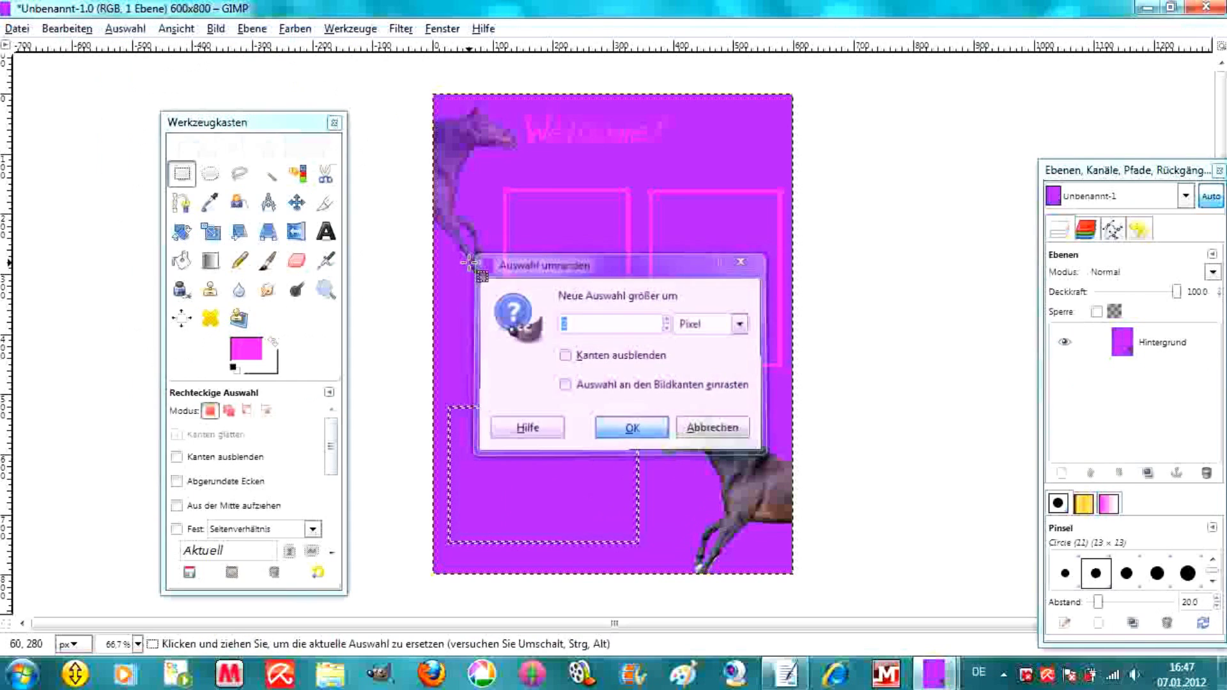
key("Escape")
key("p")
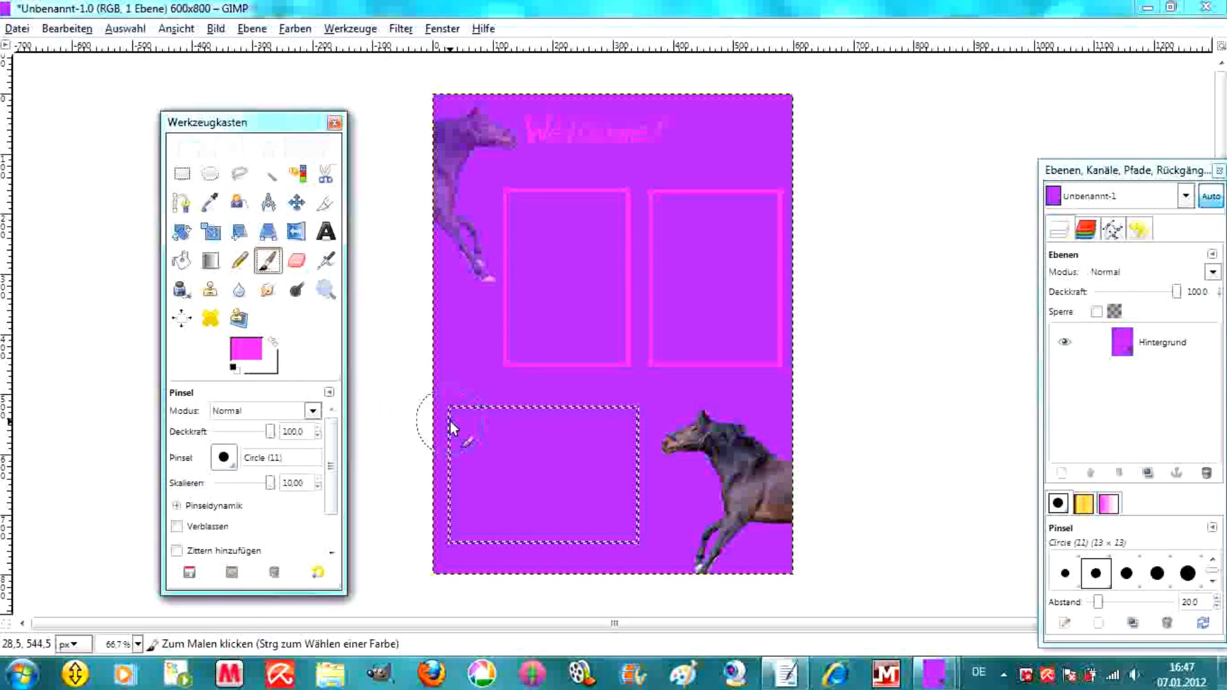
mouse_move(450, 420)
left_mouse_down()
mouse_move(629, 539)
mouse_move(561, 430)
mouse_move(500, 447)
left_mouse_up()
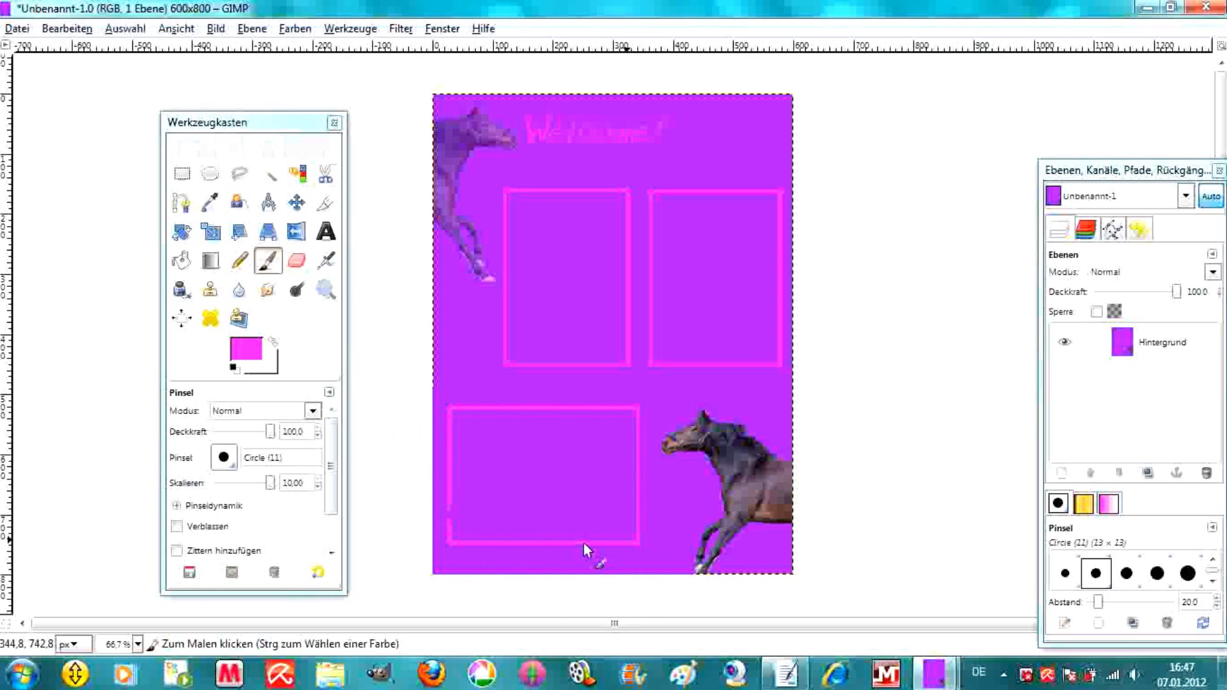
left_click(326, 232)
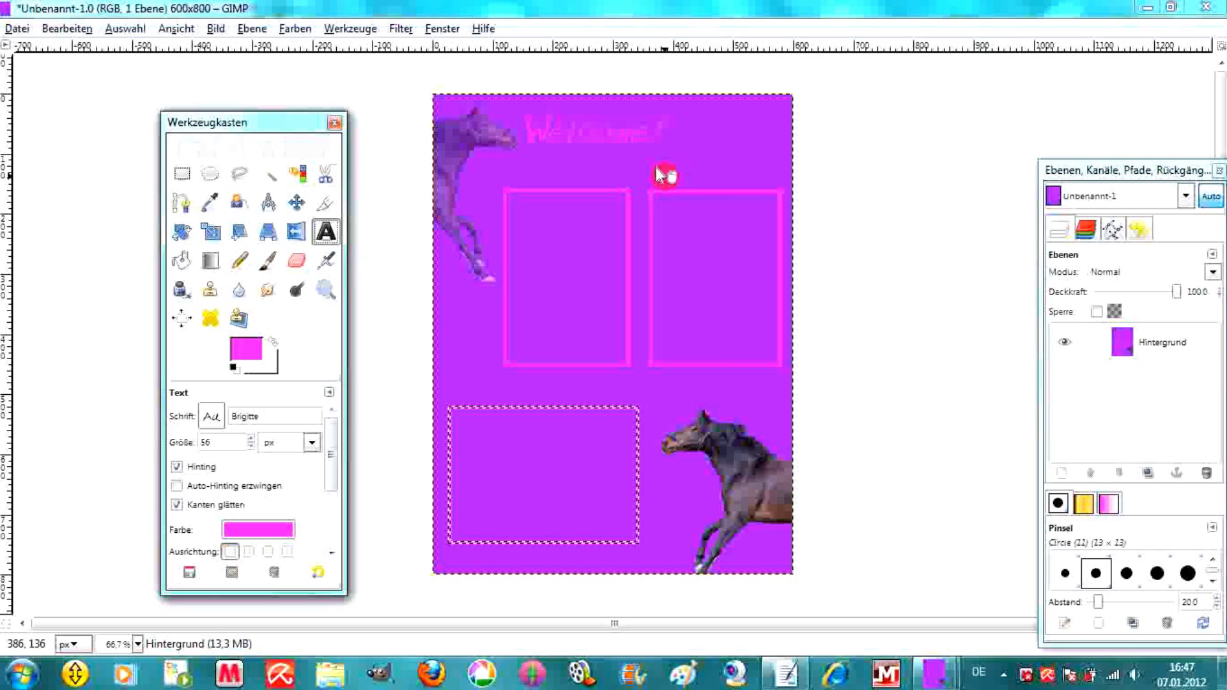
Write 'Zucht' above the upper-right box in bright red at size 45
left_click(664, 175)
type("Zucht:")
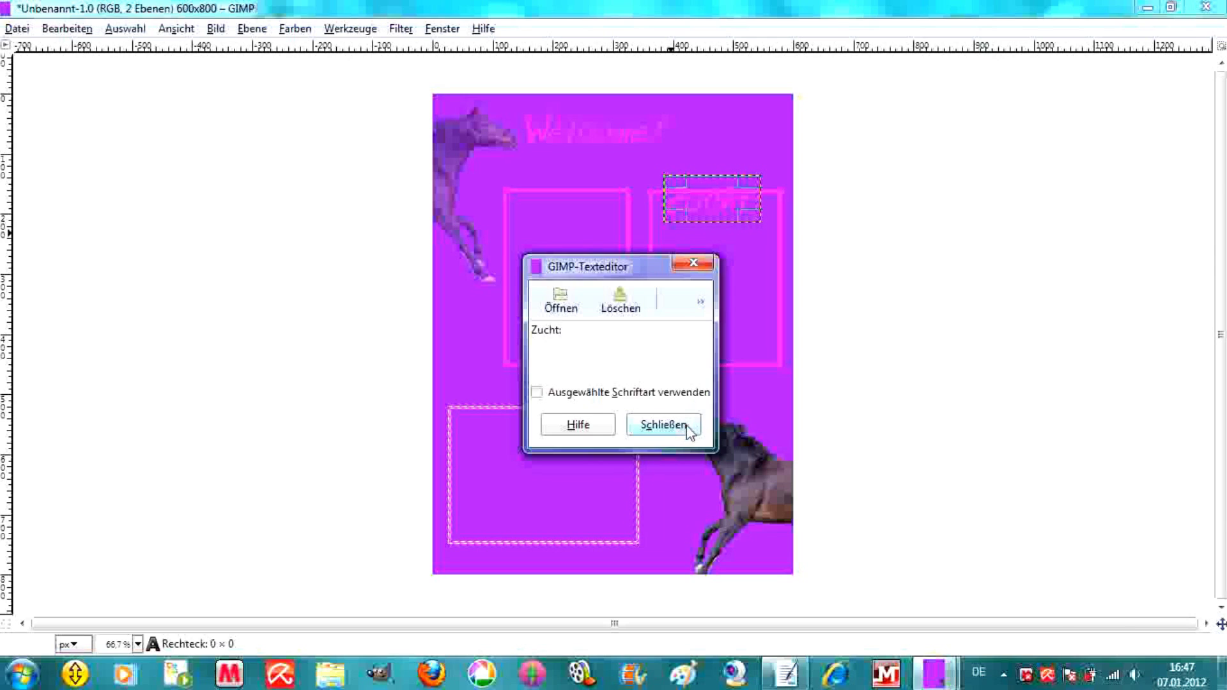
left_click(688, 428)
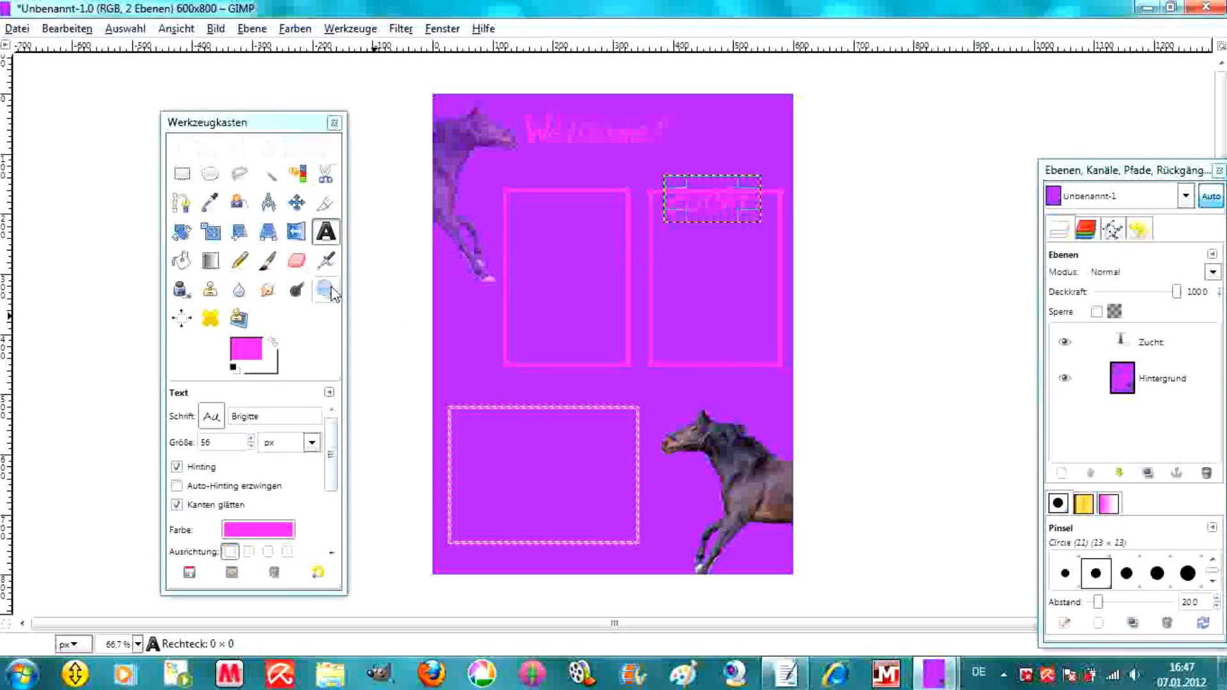
left_click(283, 531)
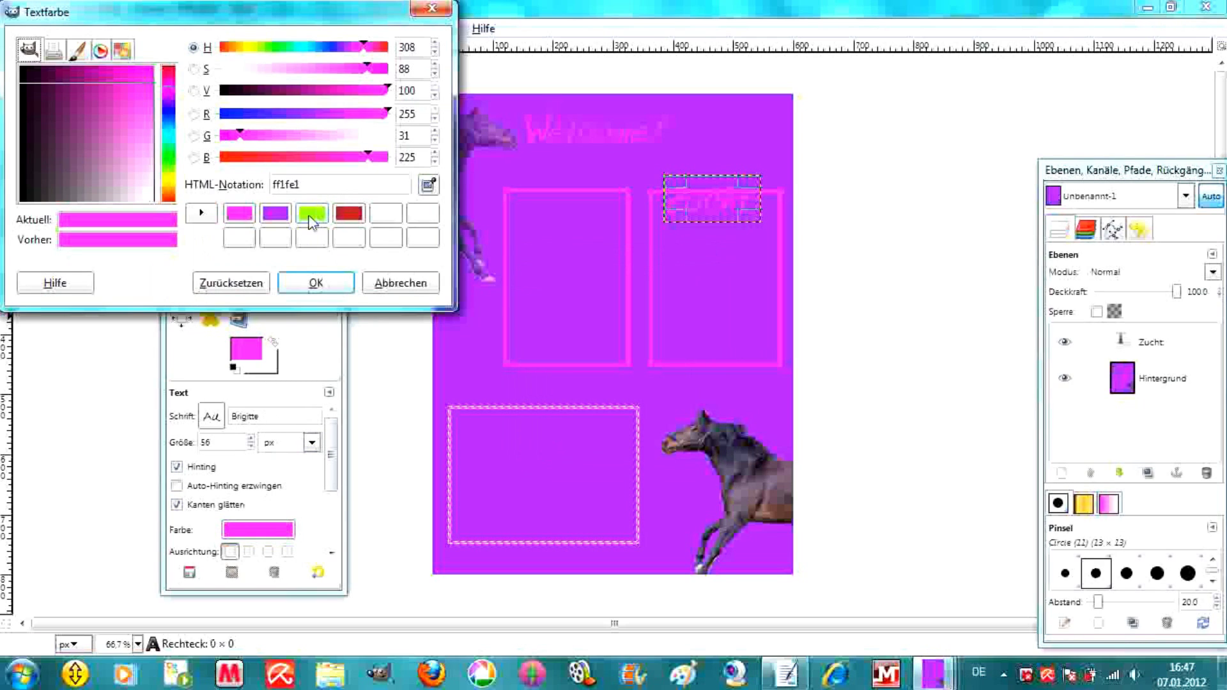
left_click(341, 212)
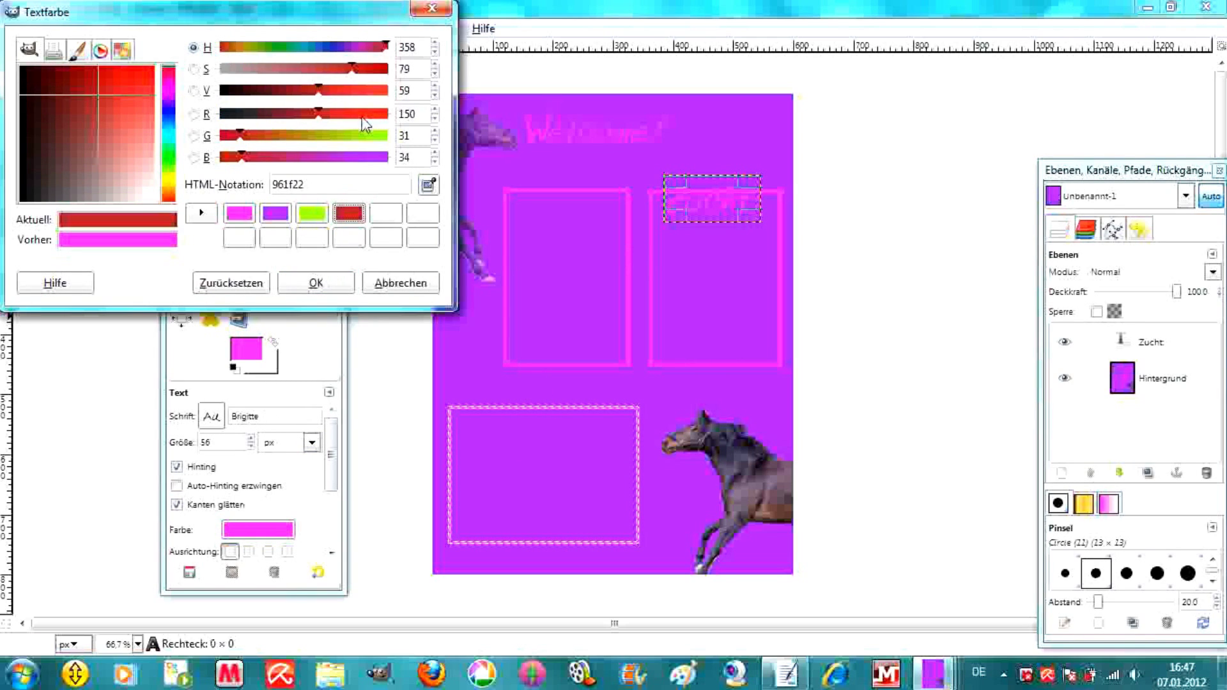
left_click_drag(353, 91, 408, 94)
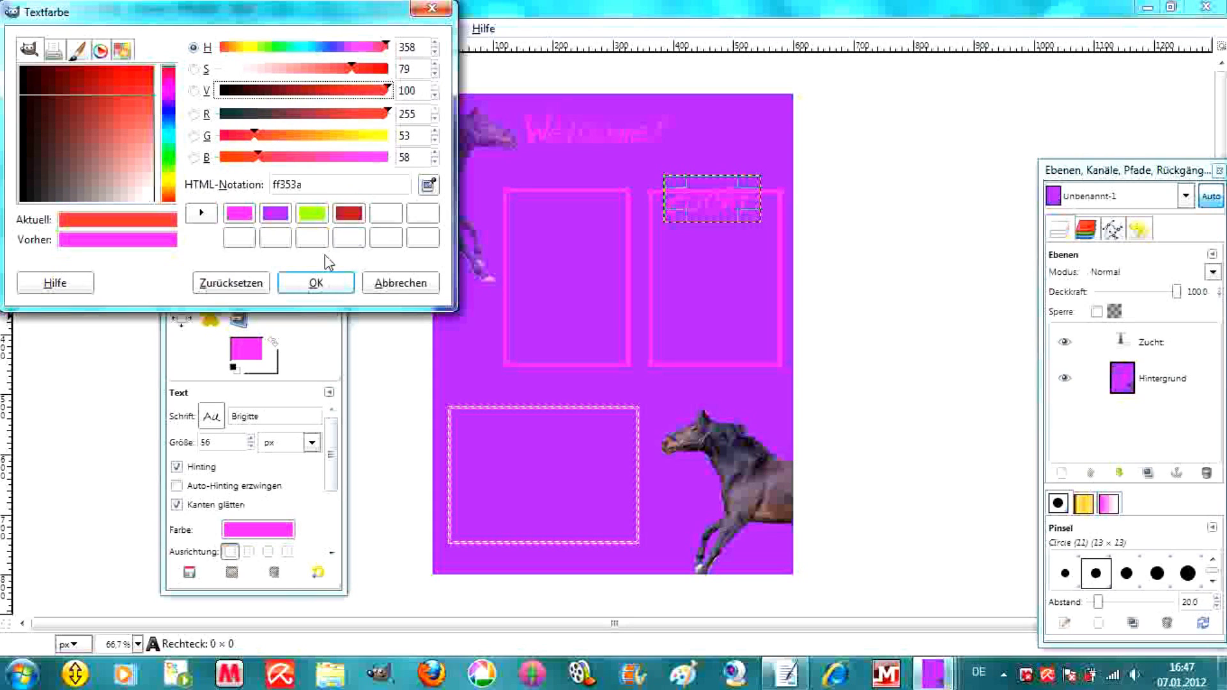
left_click(316, 284)
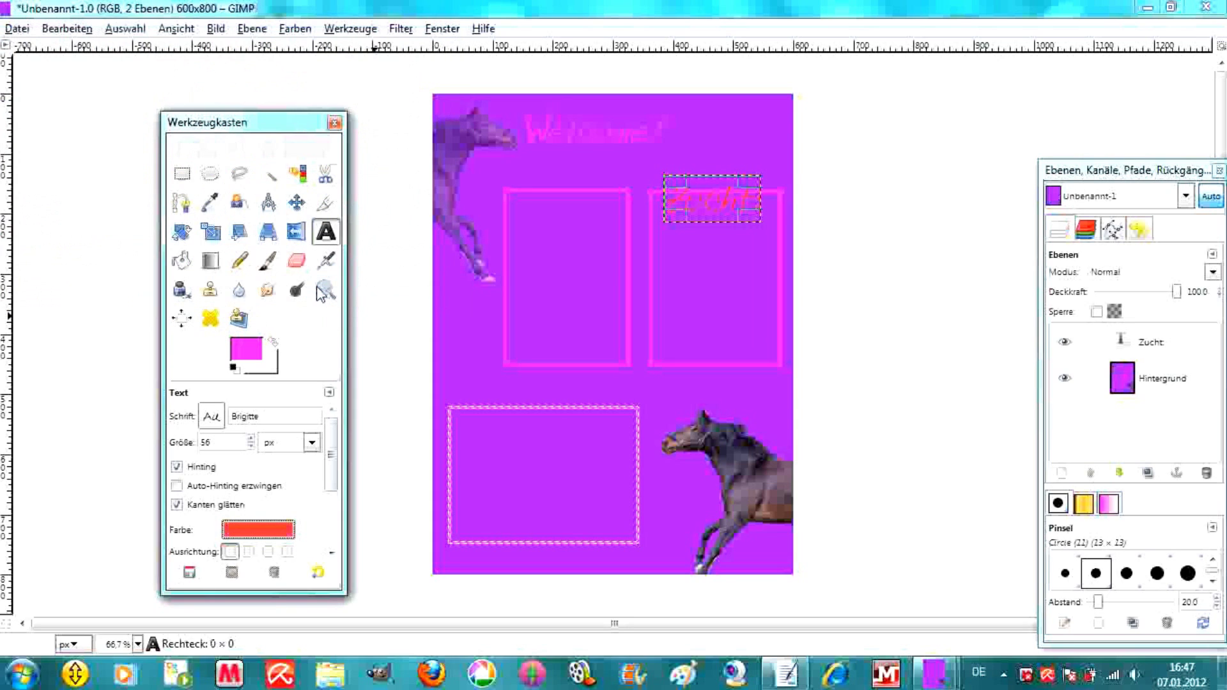
left_click(250, 447)
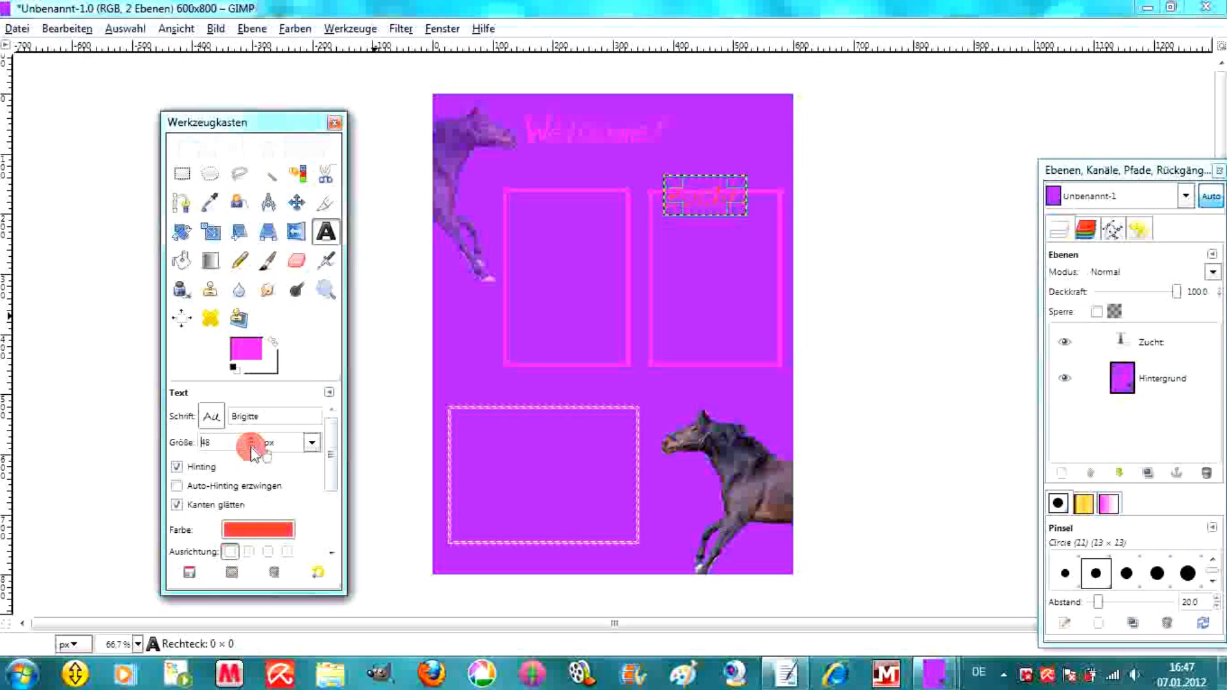
left_click(251, 447)
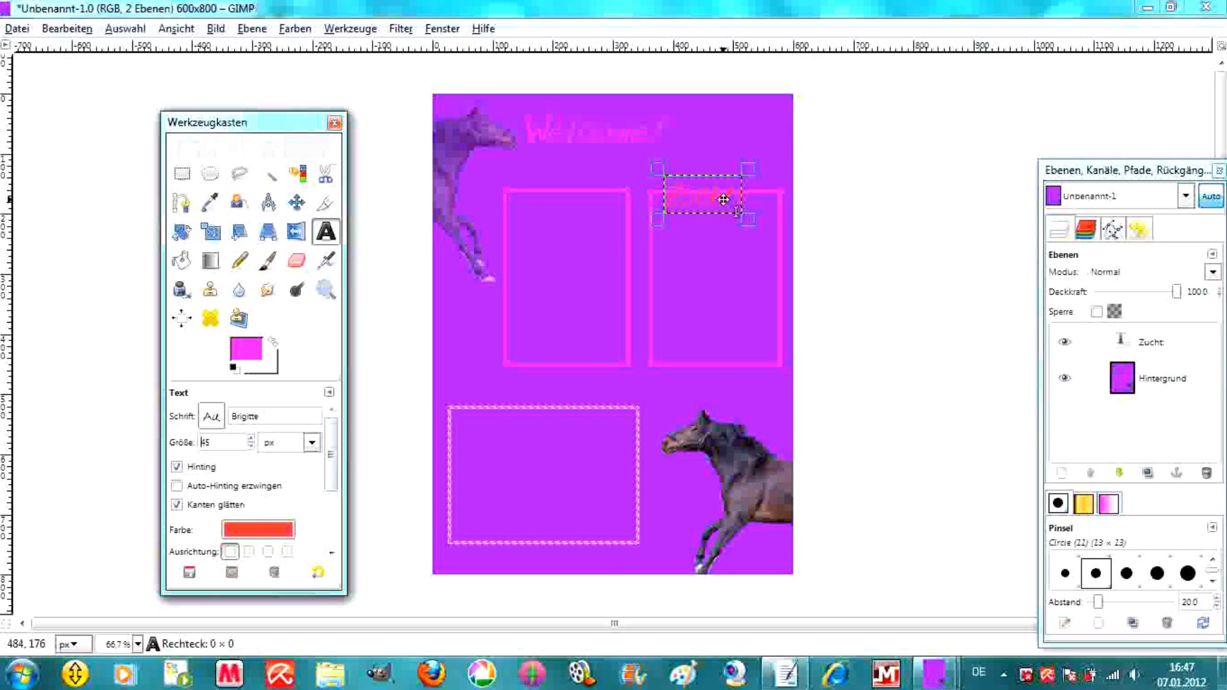
Merge the Zucht text layer down into the background
left_click(724, 199)
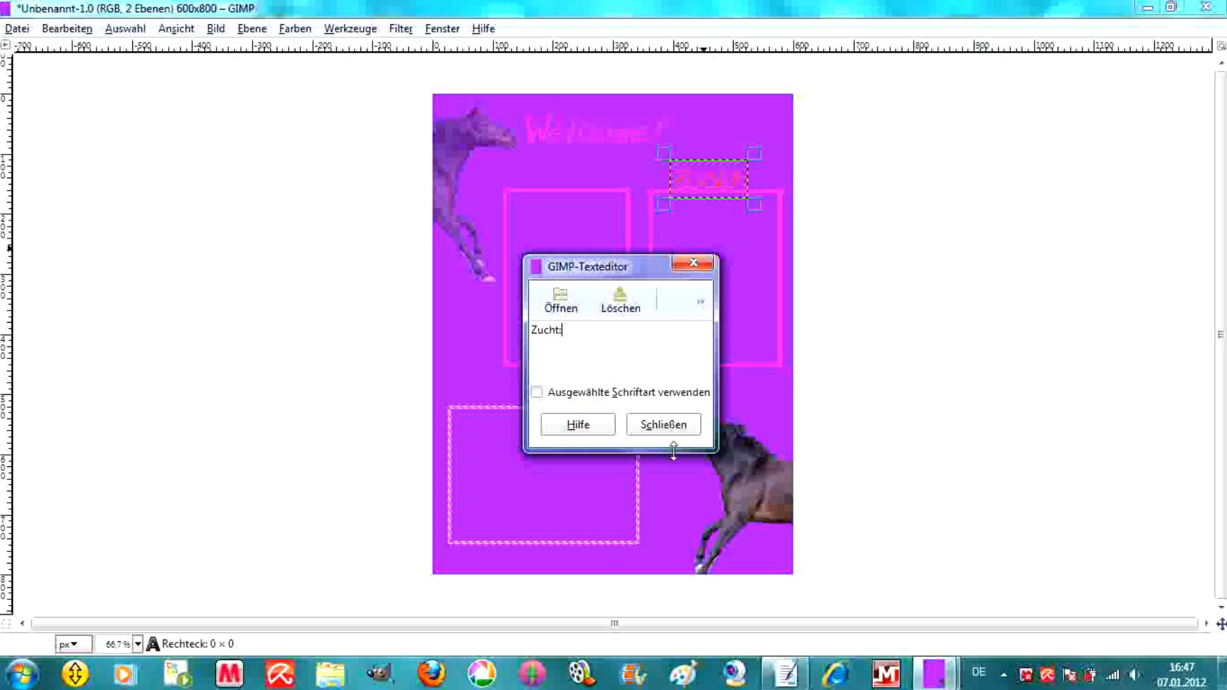
left_click(665, 426)
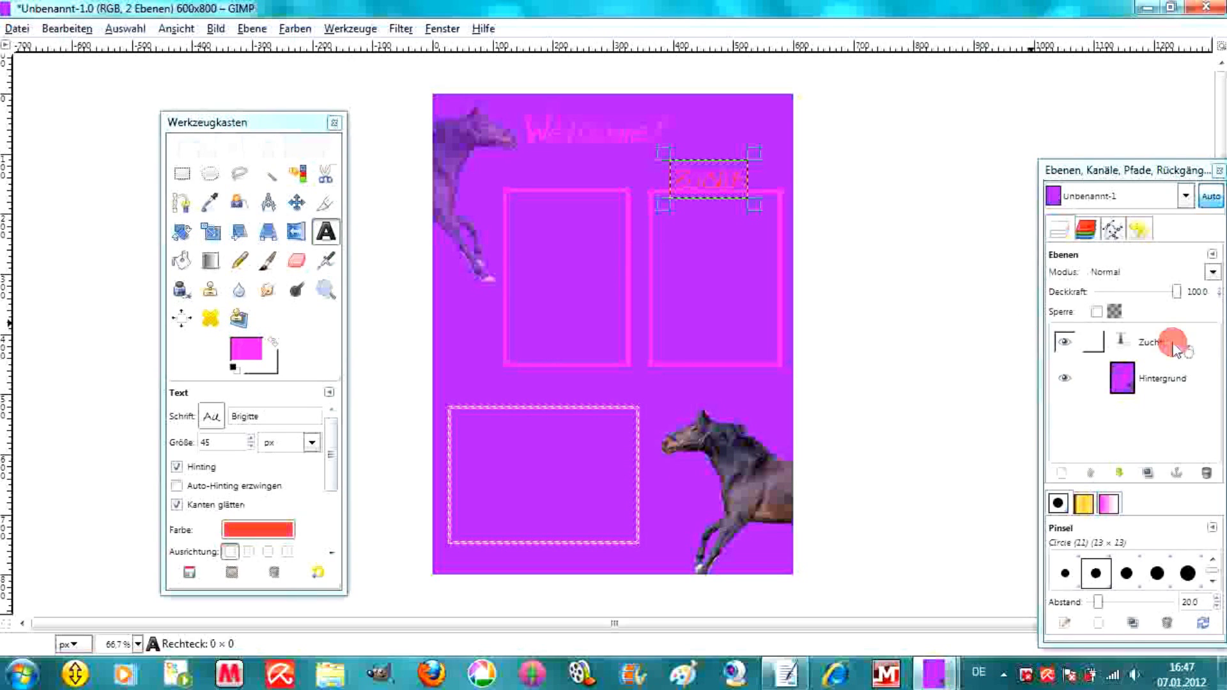
right_click(1173, 343)
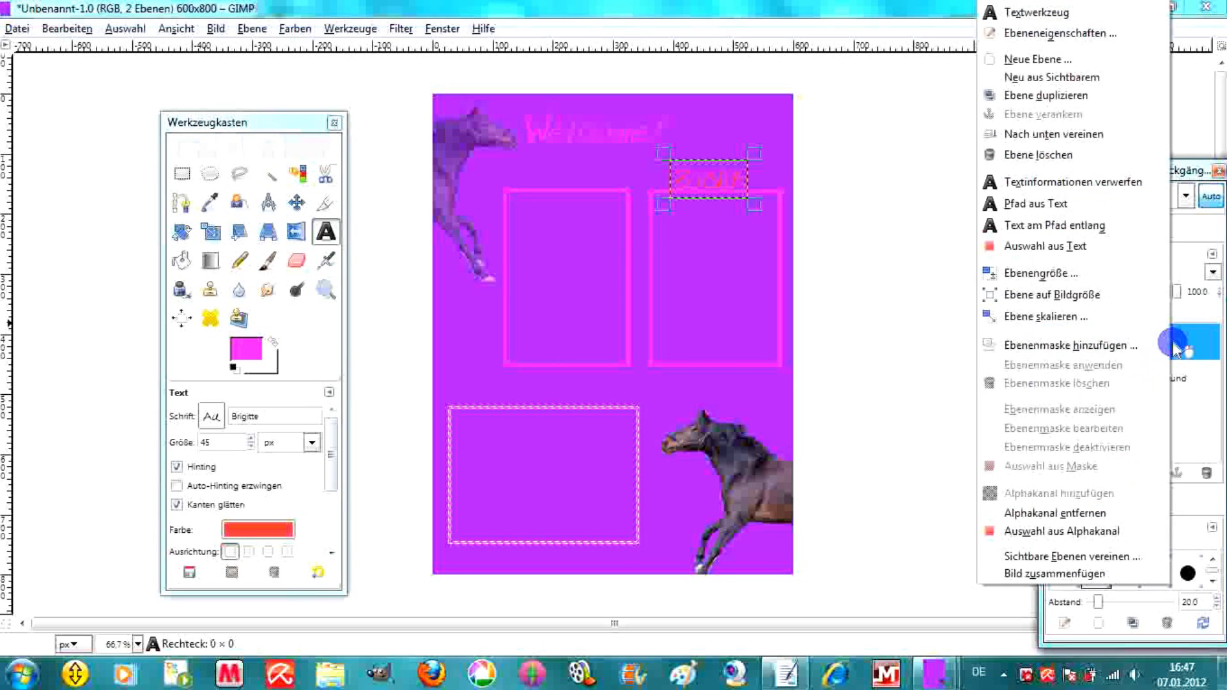
left_click(1091, 141)
left_click(189, 180)
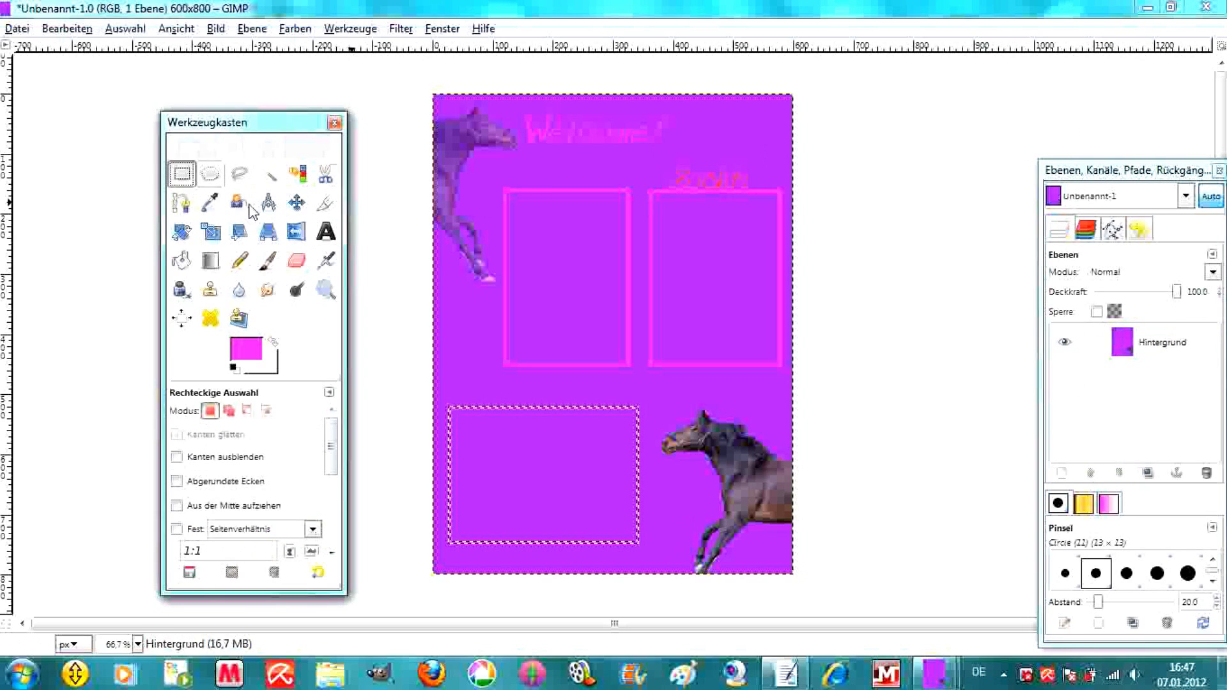
Add an 'Ich:' label positioned just above the upper-left pink box
left_click(326, 231)
left_click(537, 187)
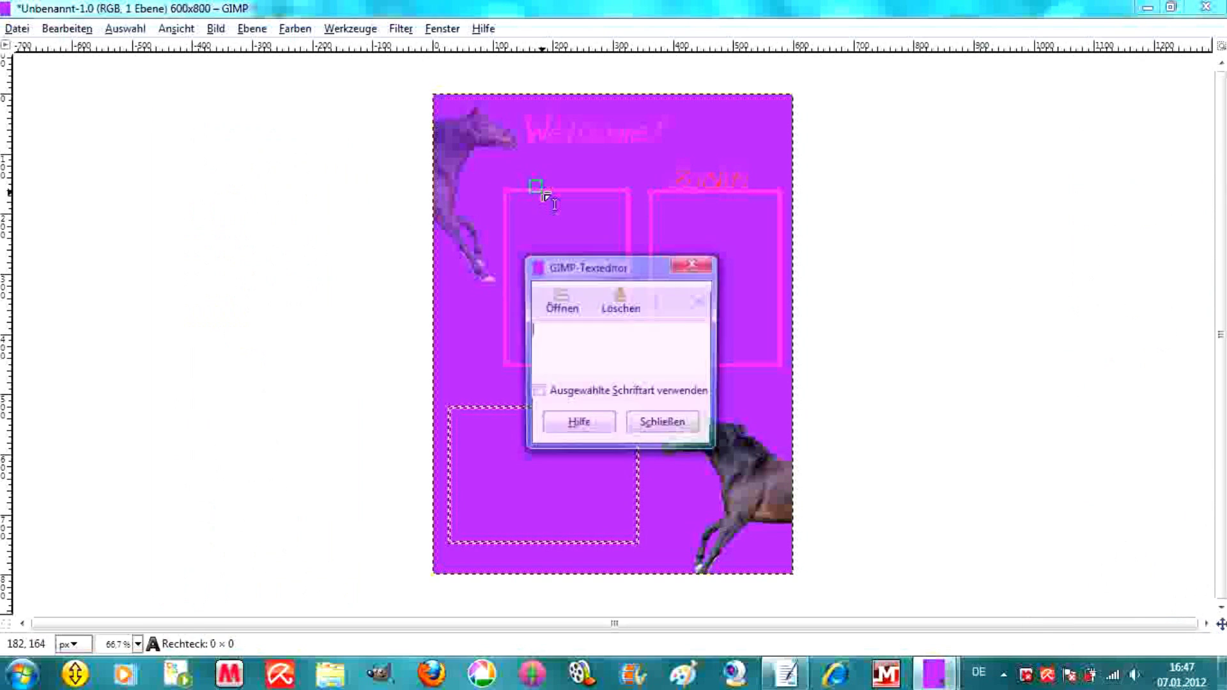
type("über")
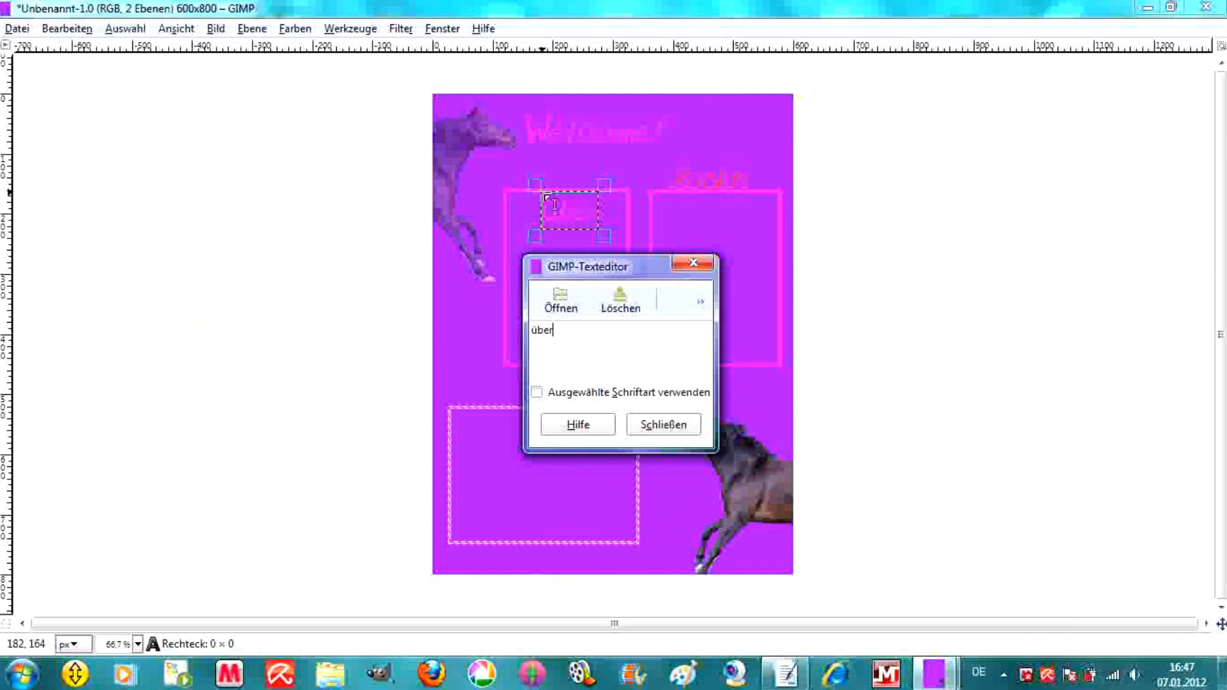
key("BackSpace")
key("BackSpace")
key("BackSpace")
key("BackSpace")
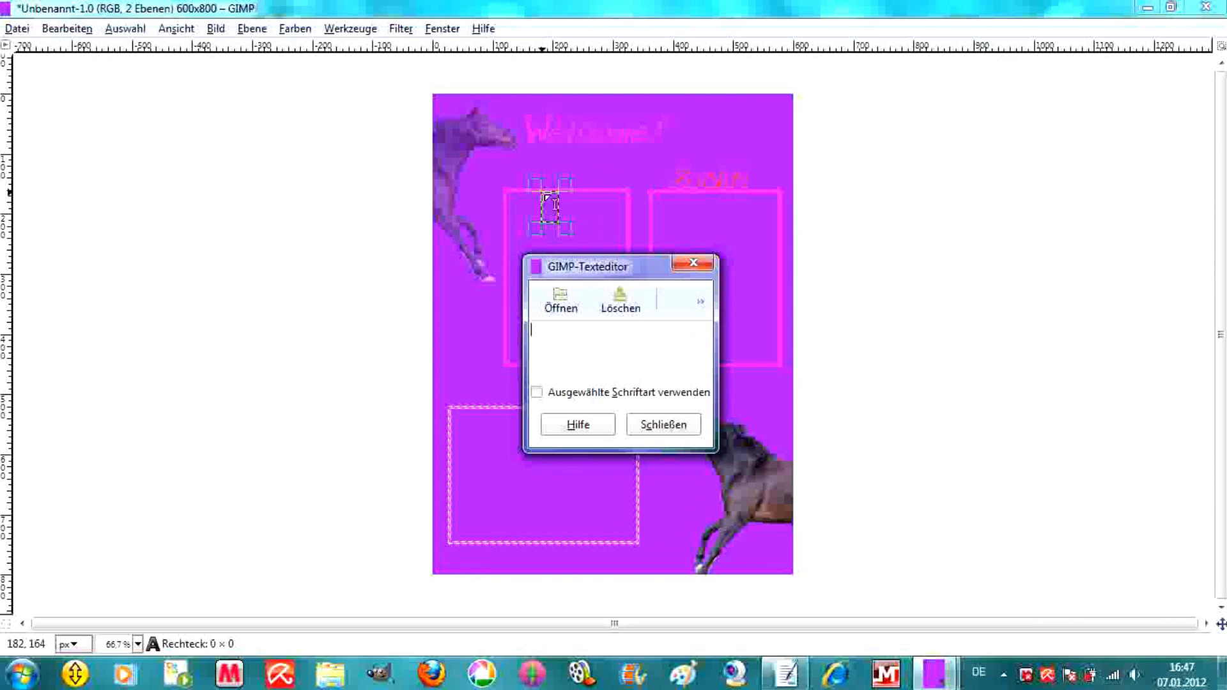
type("Ich:")
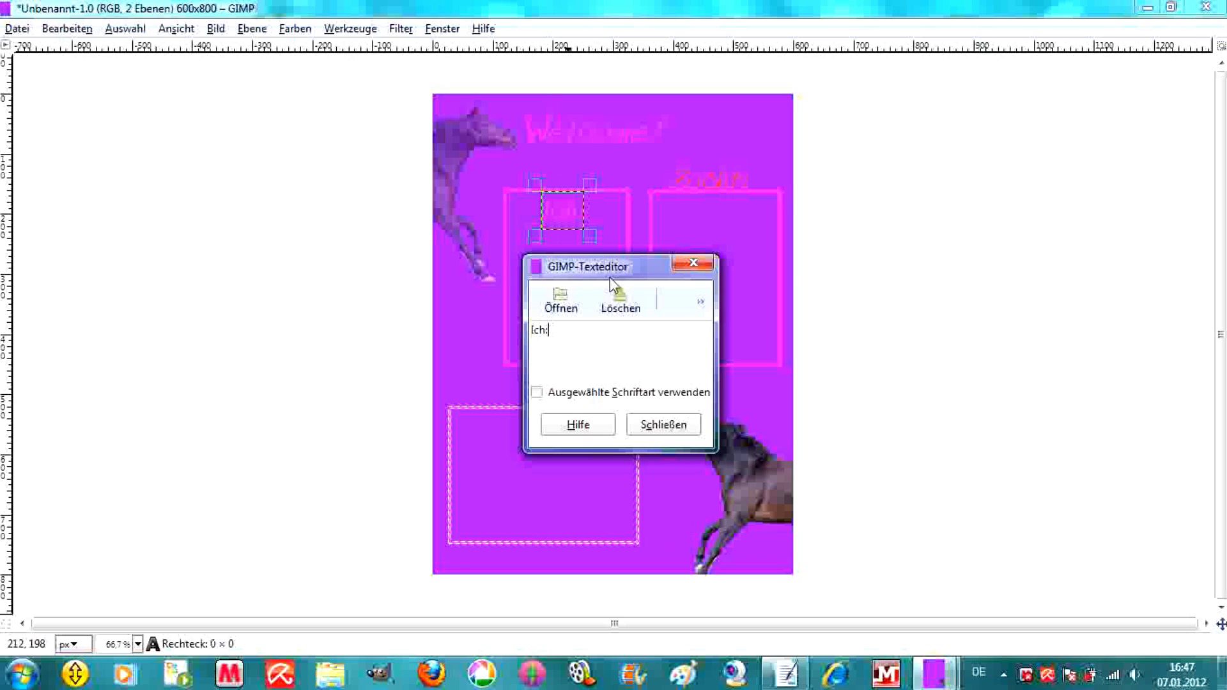
left_click(664, 424)
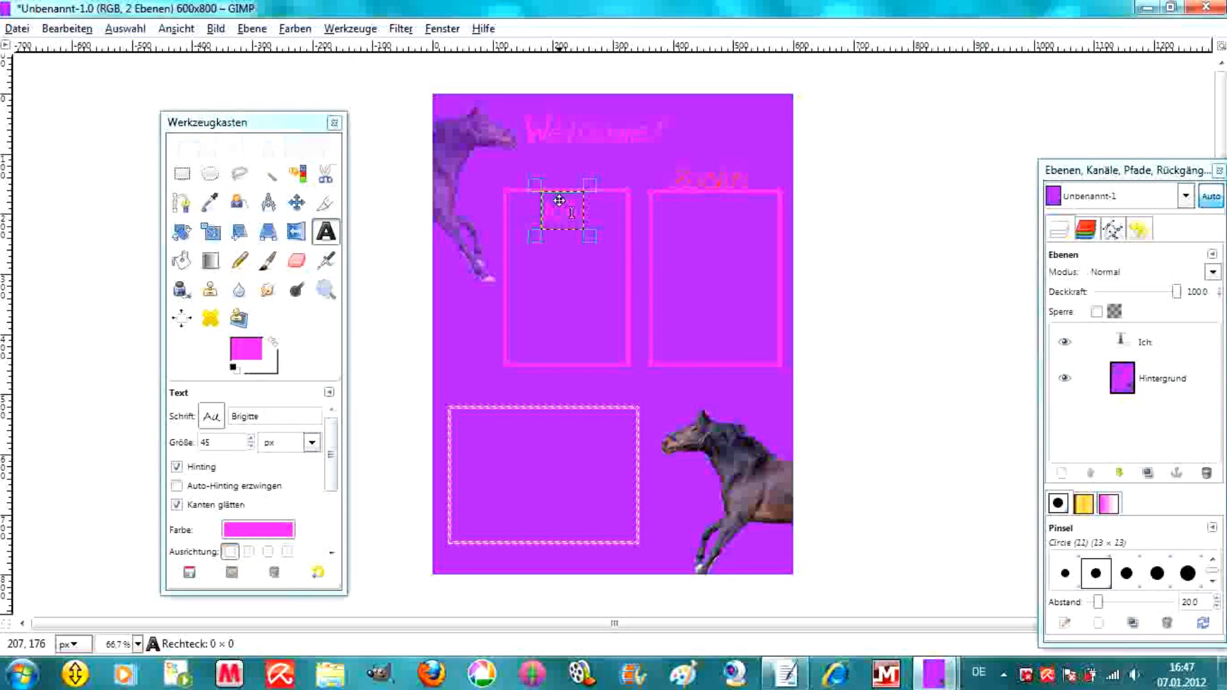
left_click_drag(559, 200, 559, 185)
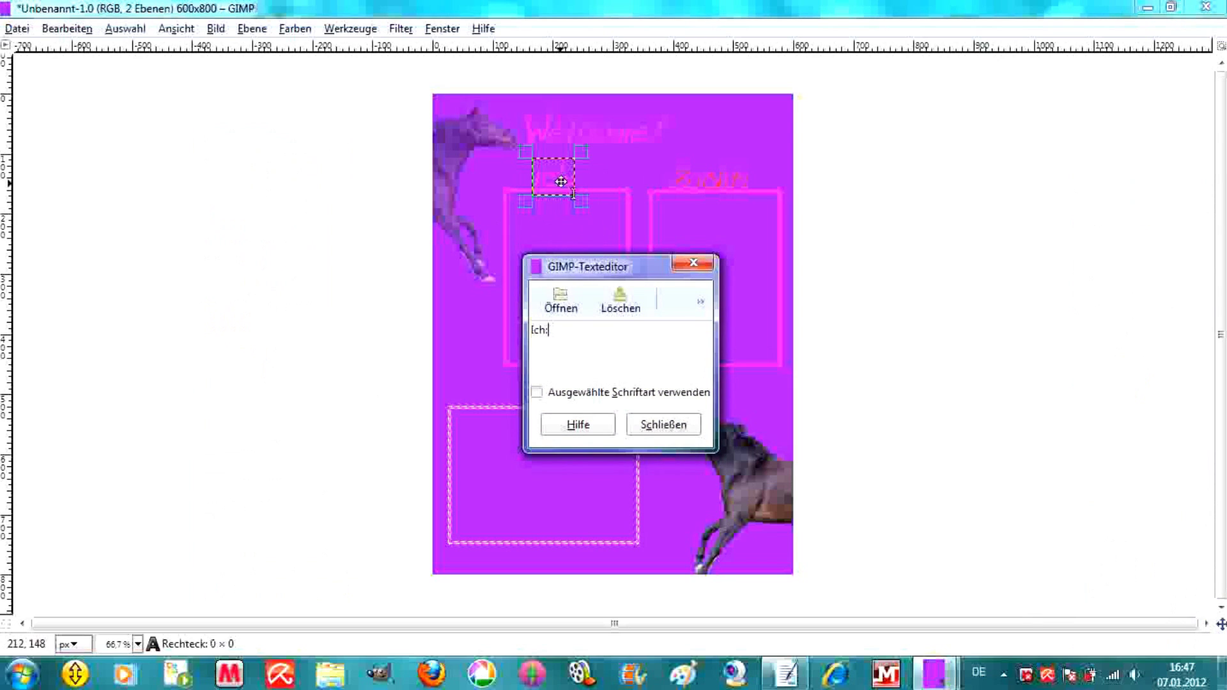
left_click_drag(561, 175, 559, 177)
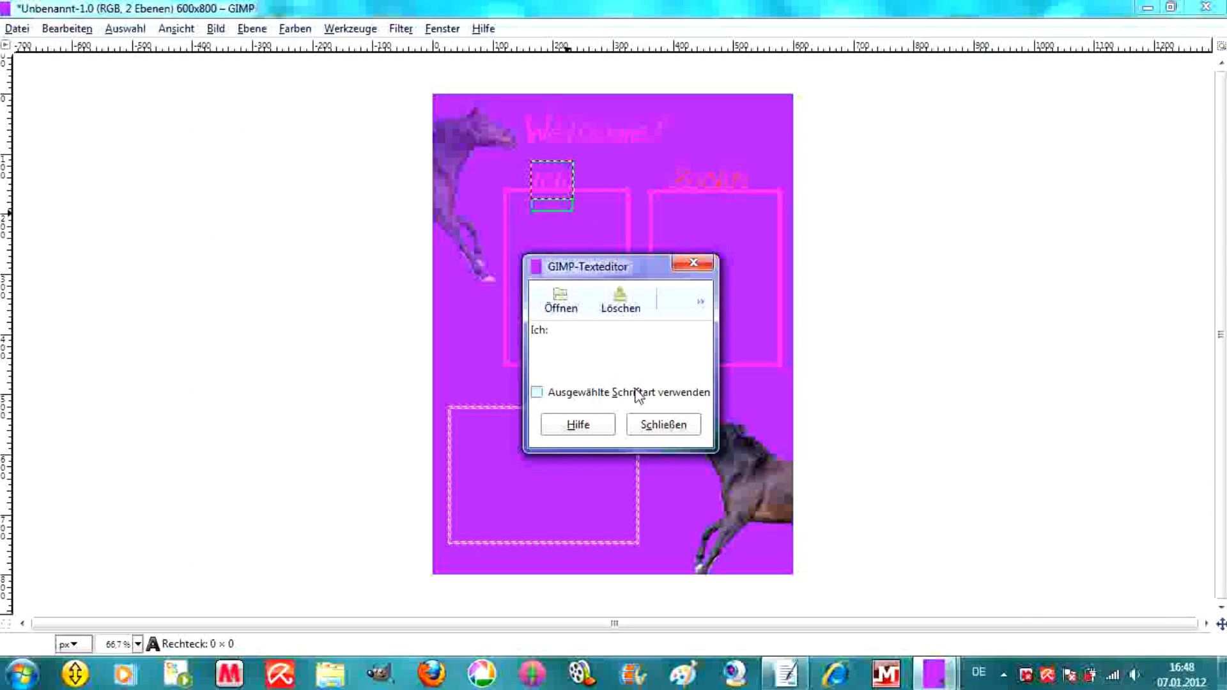
left_click(655, 437)
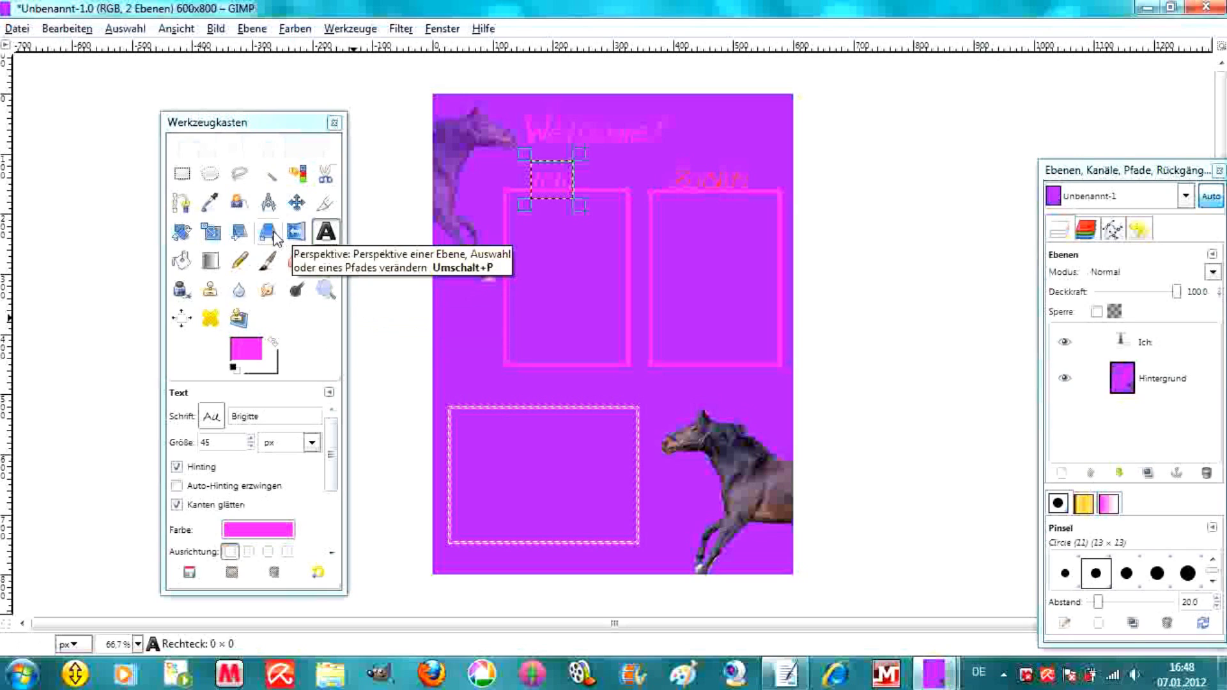
Merge the Ich: text layer down into the background
left_click(1158, 342)
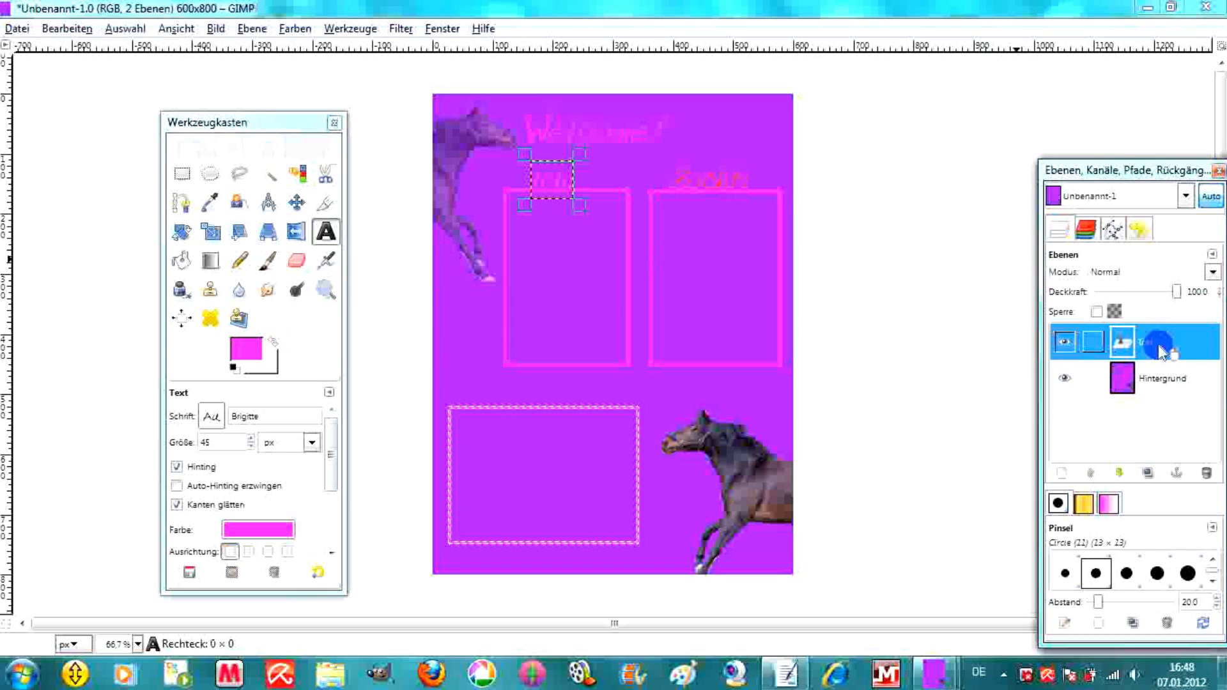
right_click(1160, 350)
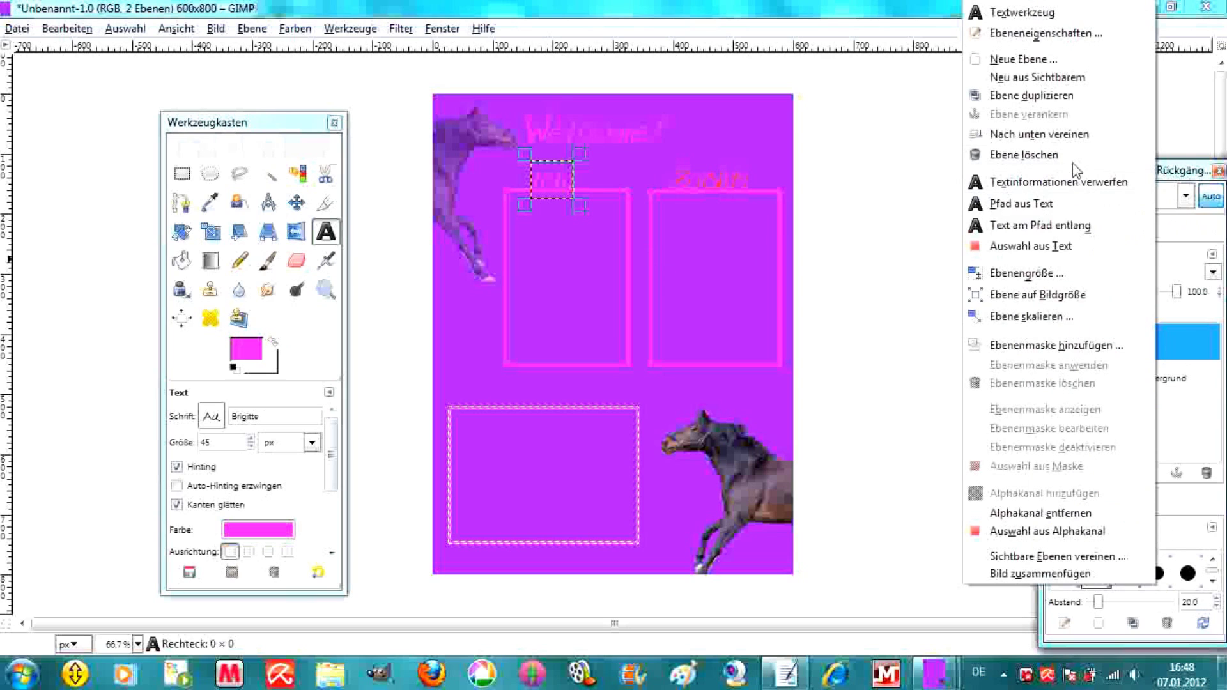
left_click(1068, 133)
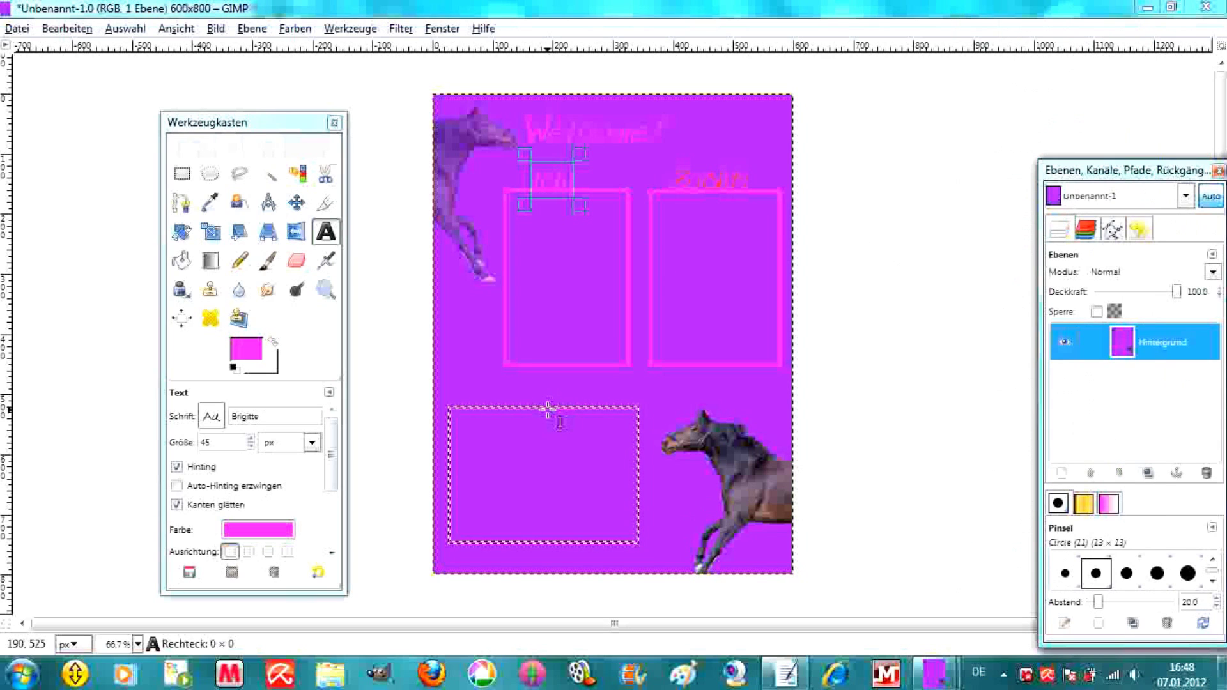
left_click(182, 173)
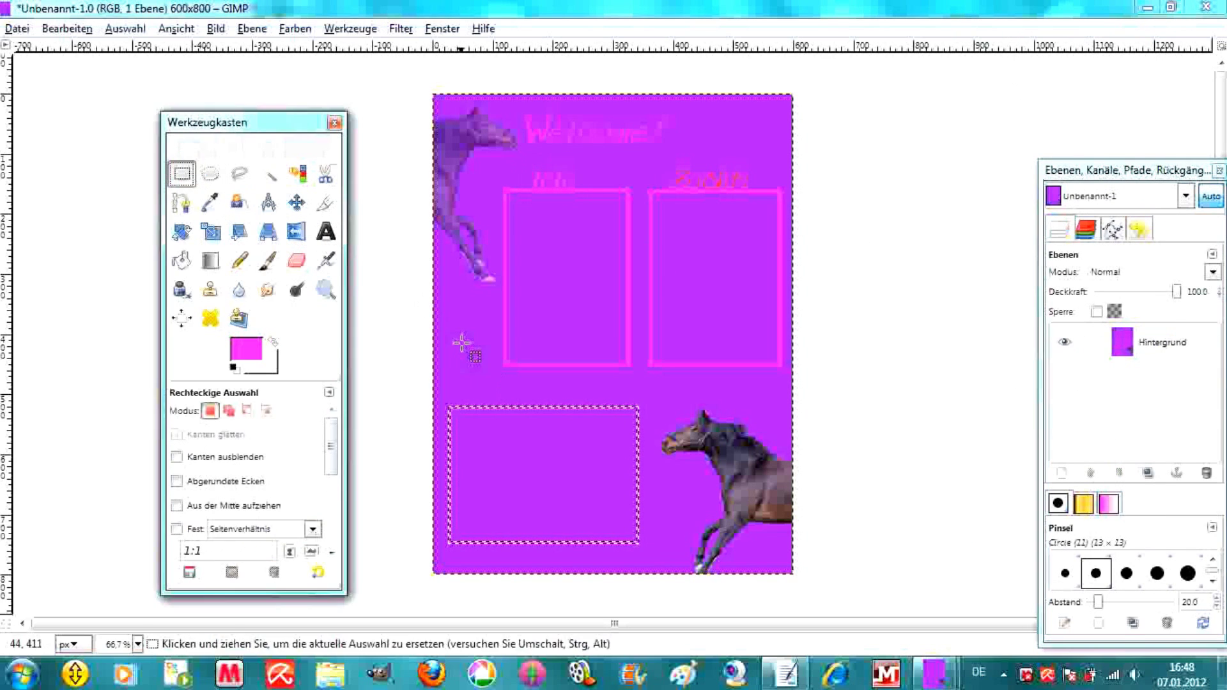
Type the Smgś-Tausch label above the lower-left box in yellow-green
key("t")
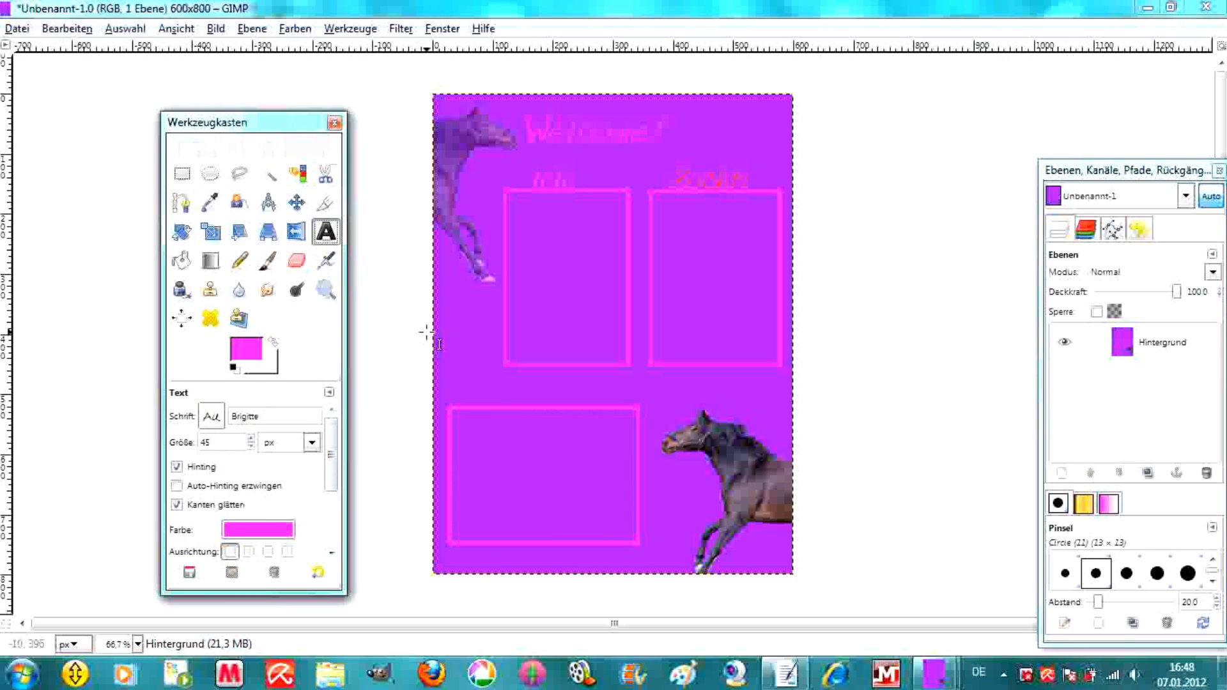
left_click(460, 392)
type("Smgś-Tausch ...")
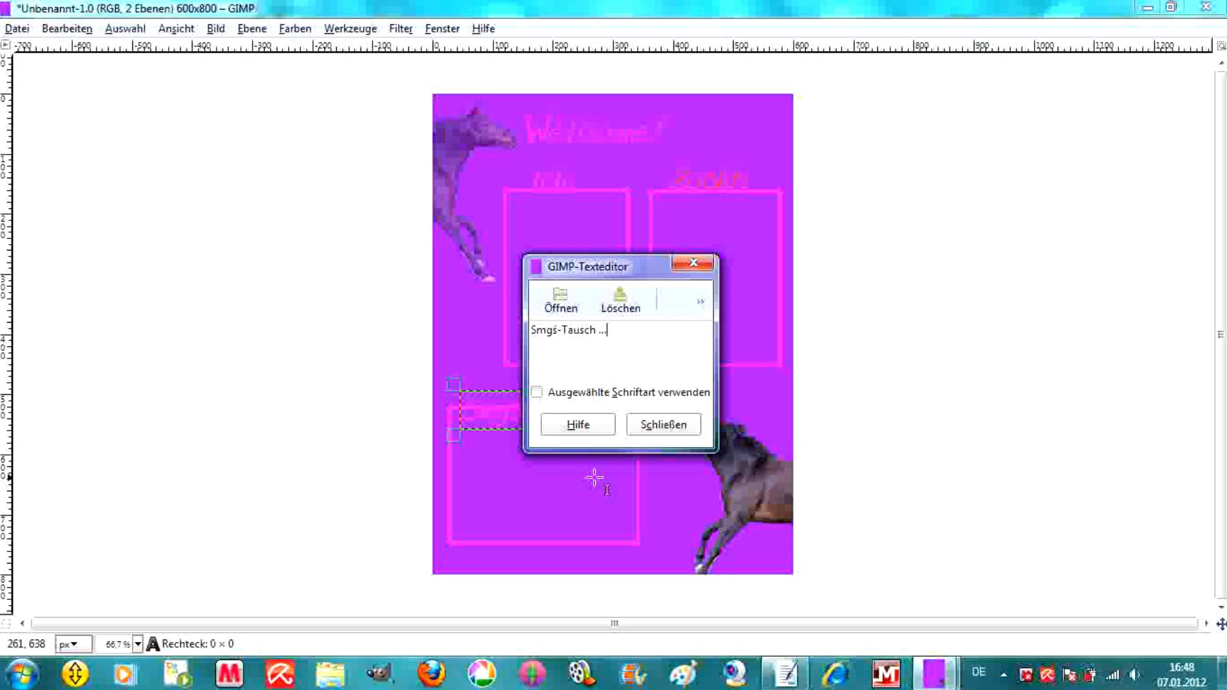
left_click(662, 425)
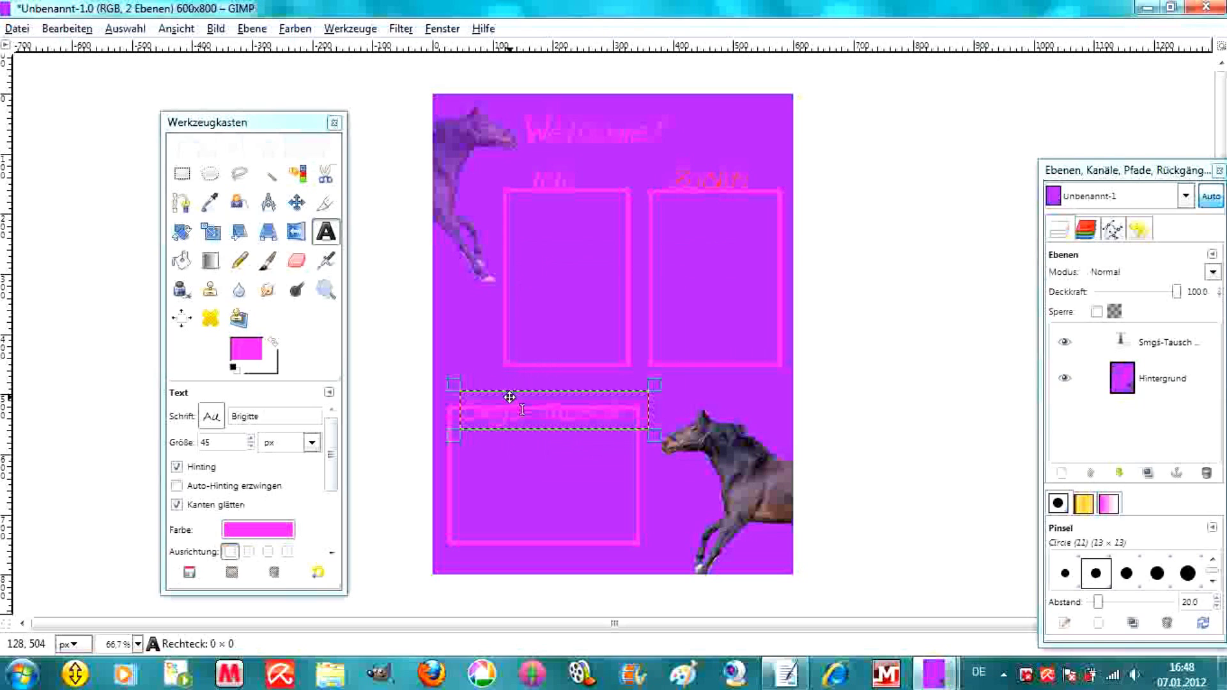
left_click(248, 529)
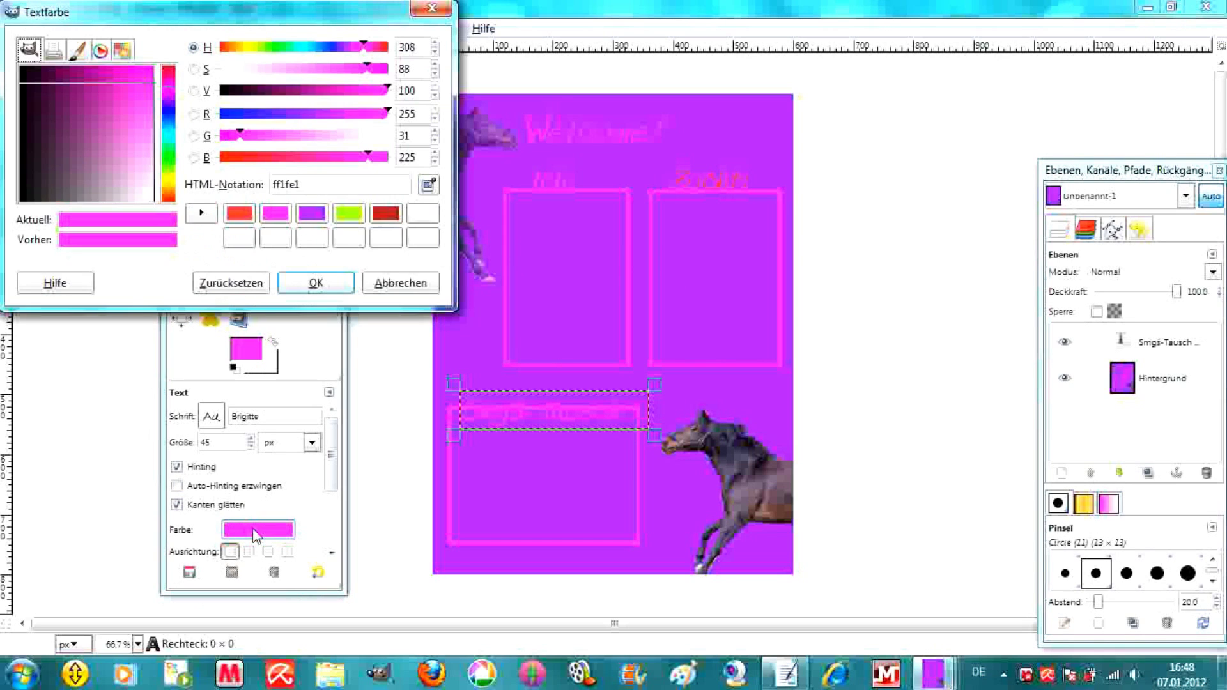
left_click(348, 214)
left_click(341, 283)
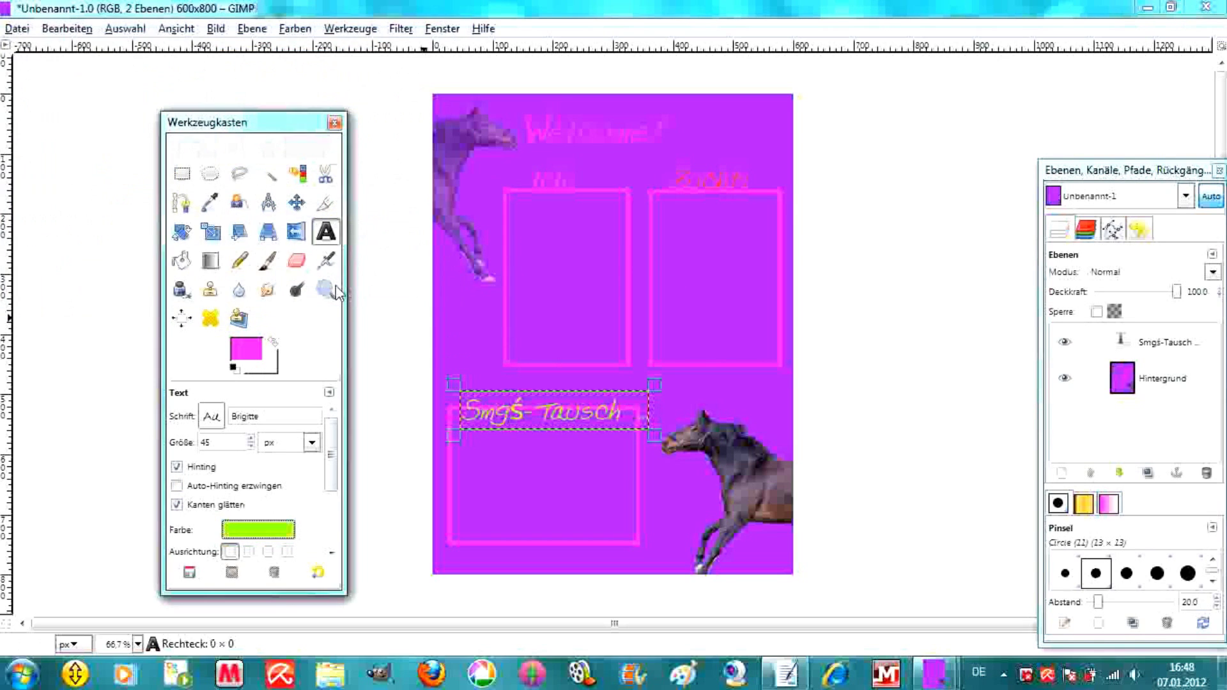
Finish editing the Smgś-Tausch label and merge its layer into the background
left_click(524, 416)
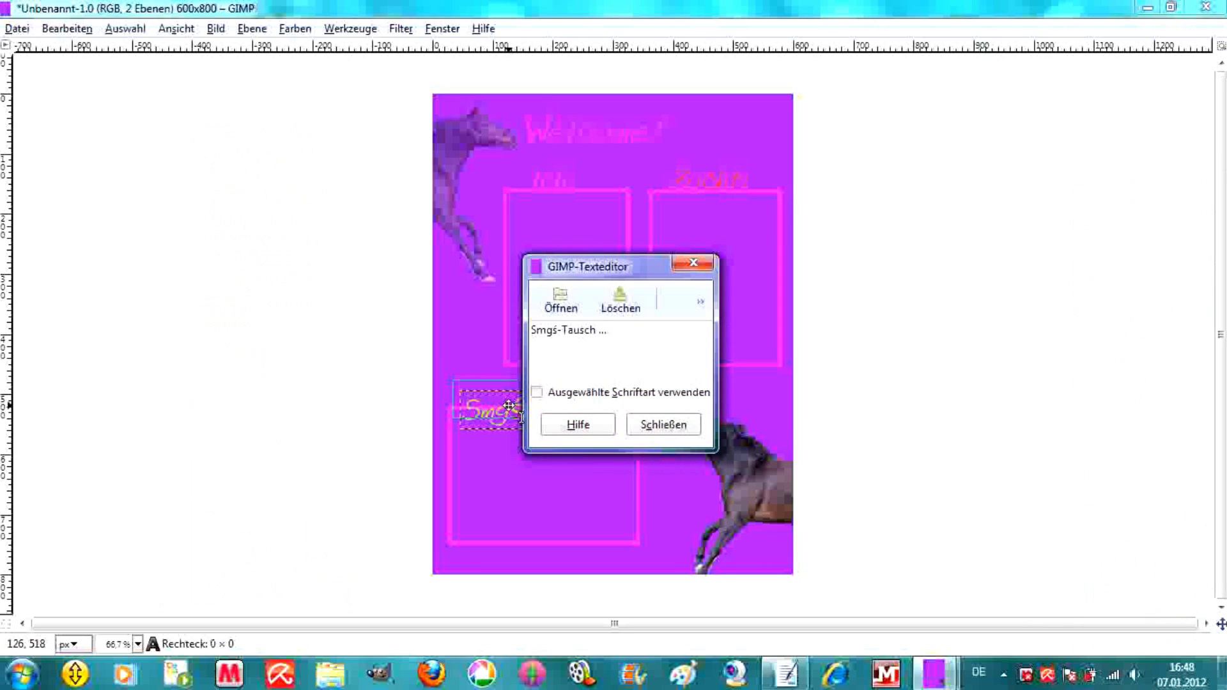
left_click_drag(598, 280, 764, 279)
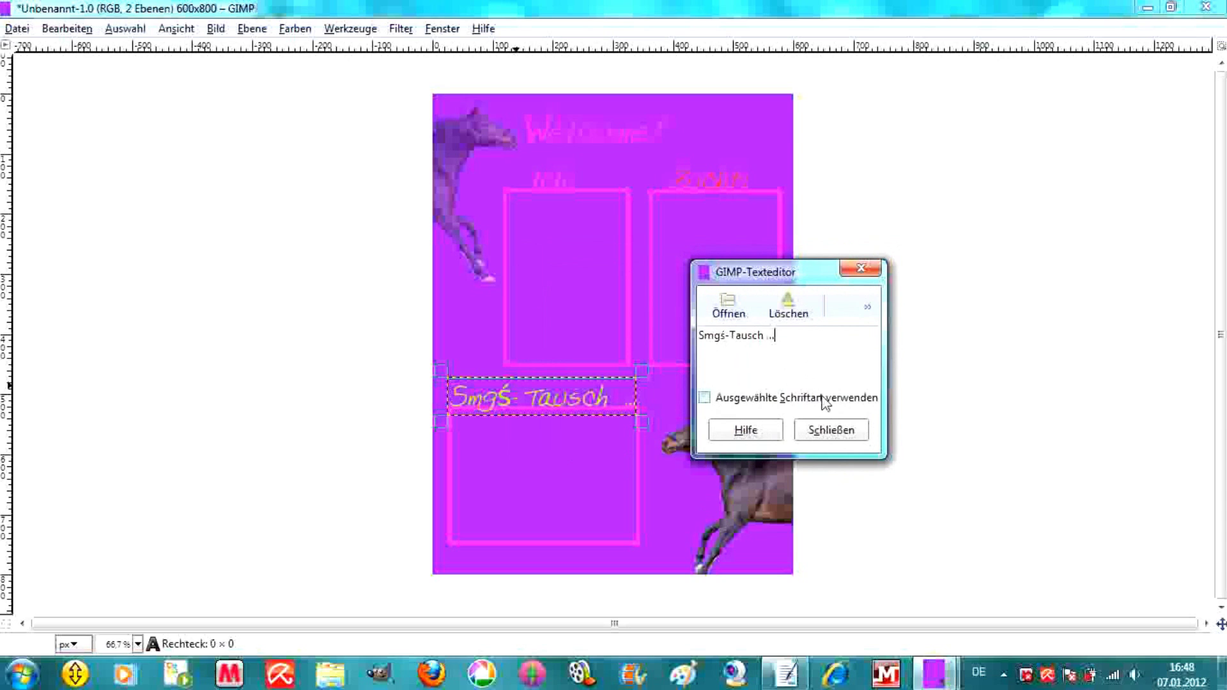
left_click(847, 437)
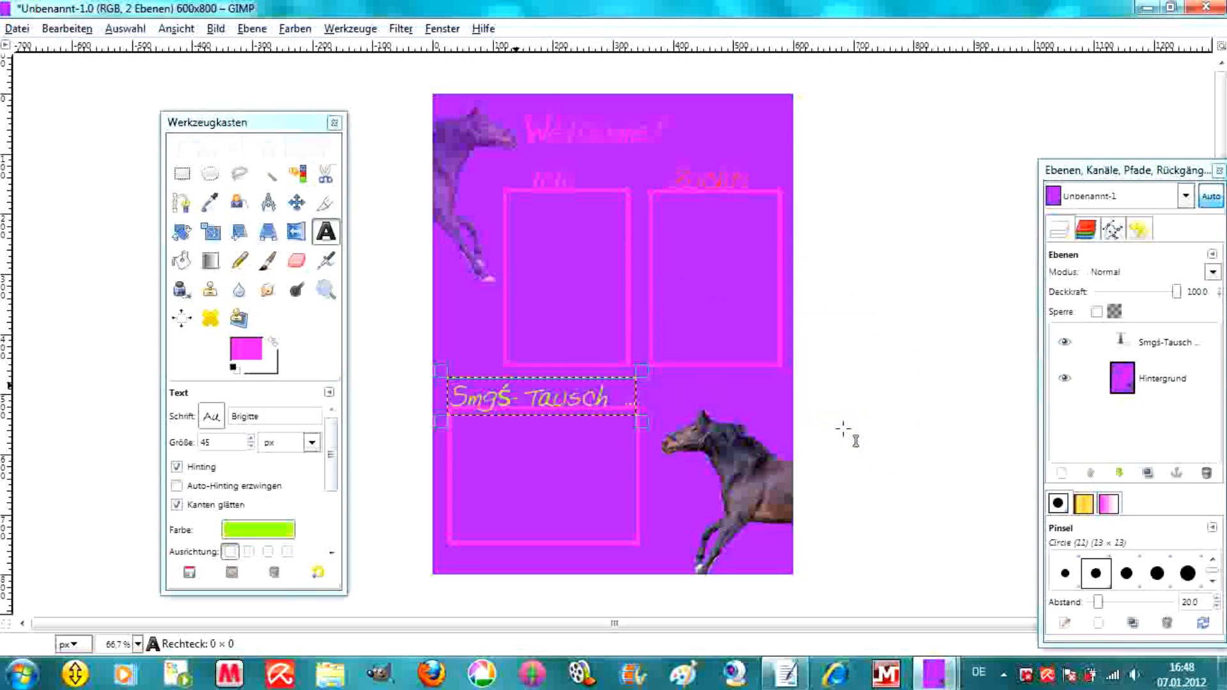
left_click(182, 173)
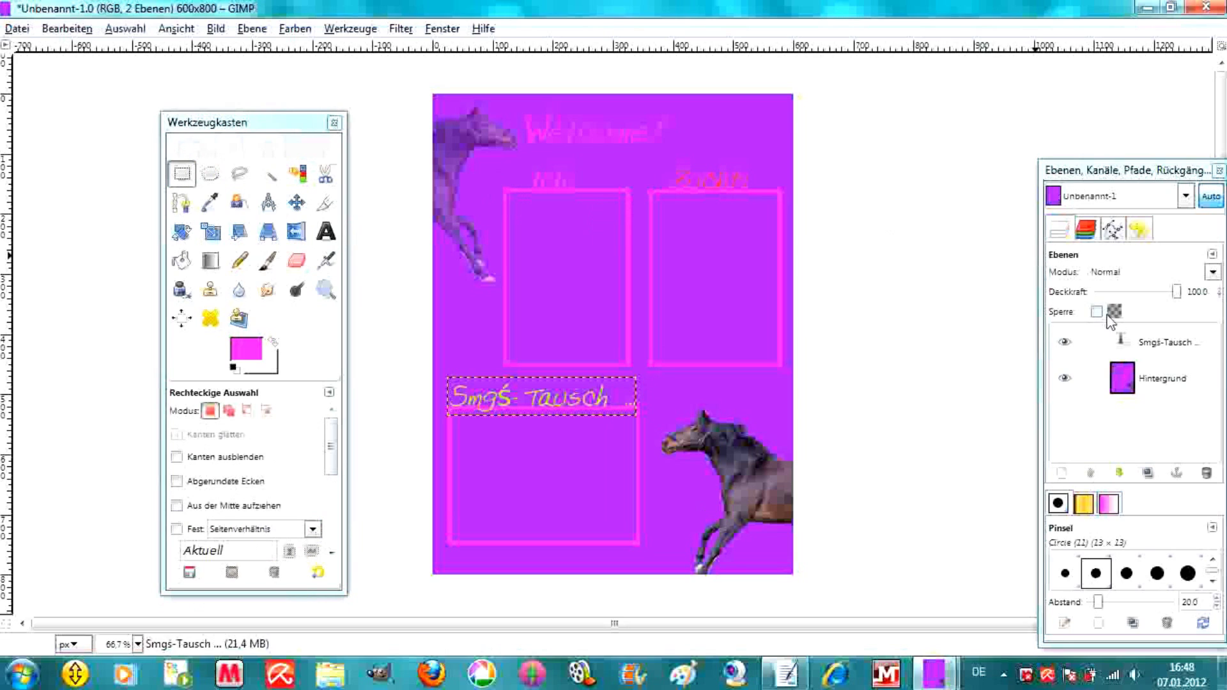
right_click(1167, 342)
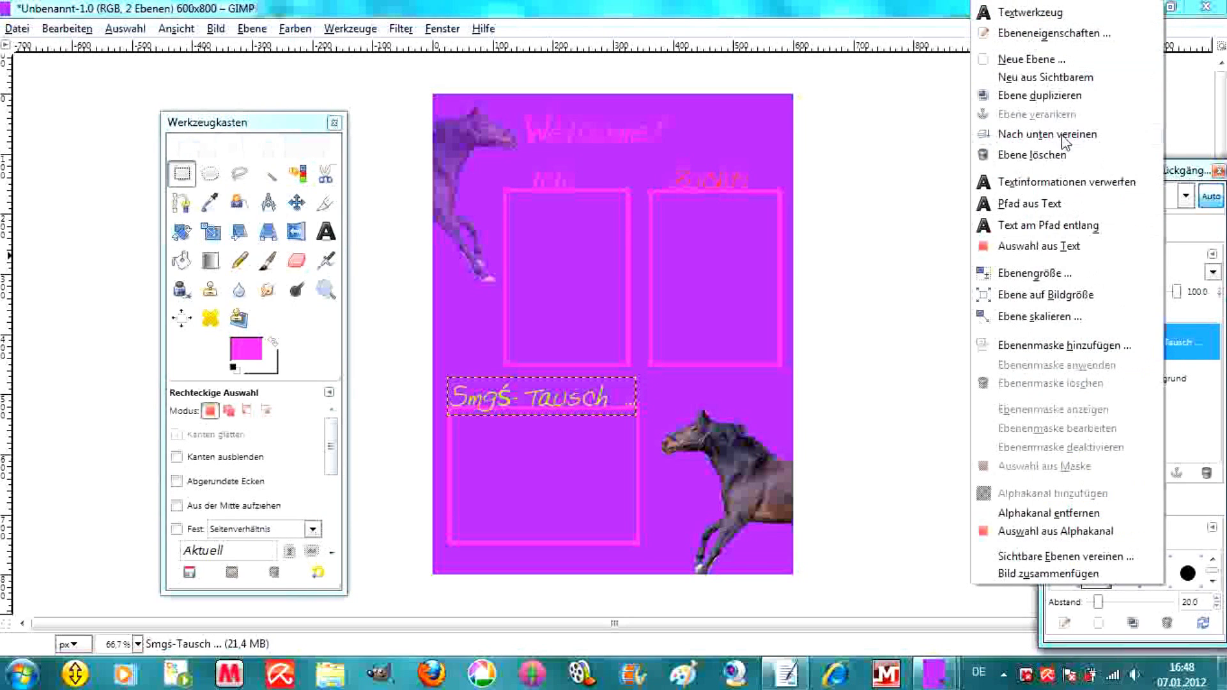
left_click(1059, 138)
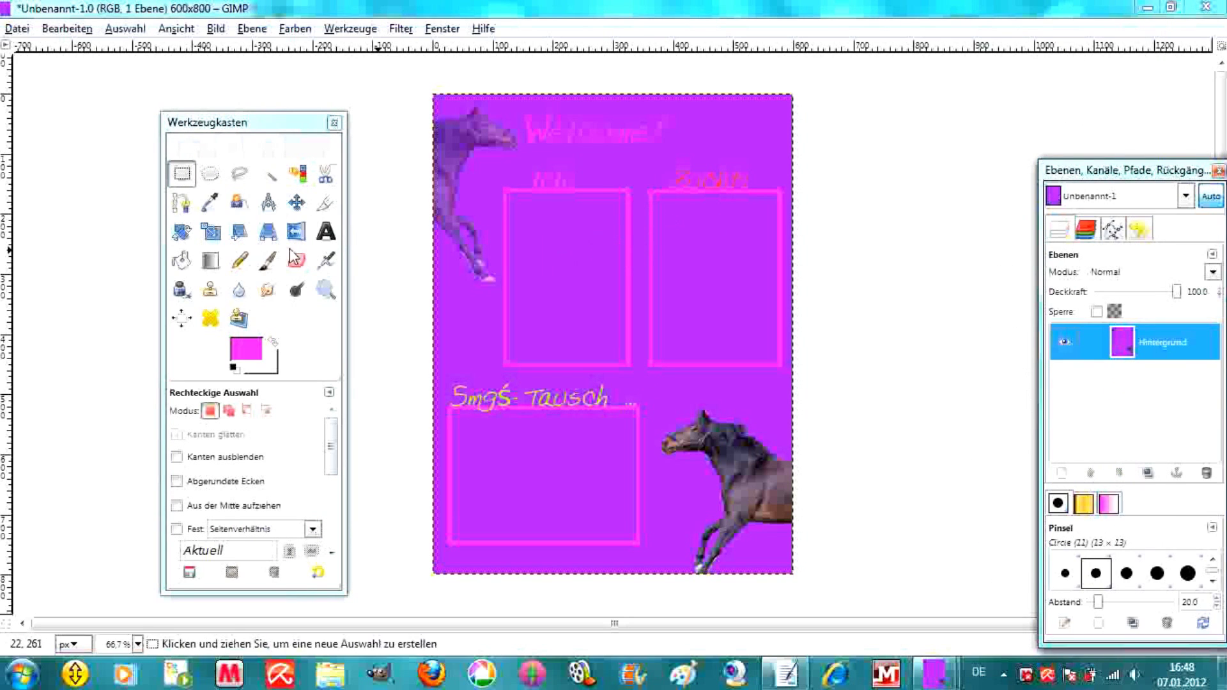
left_click(181, 261)
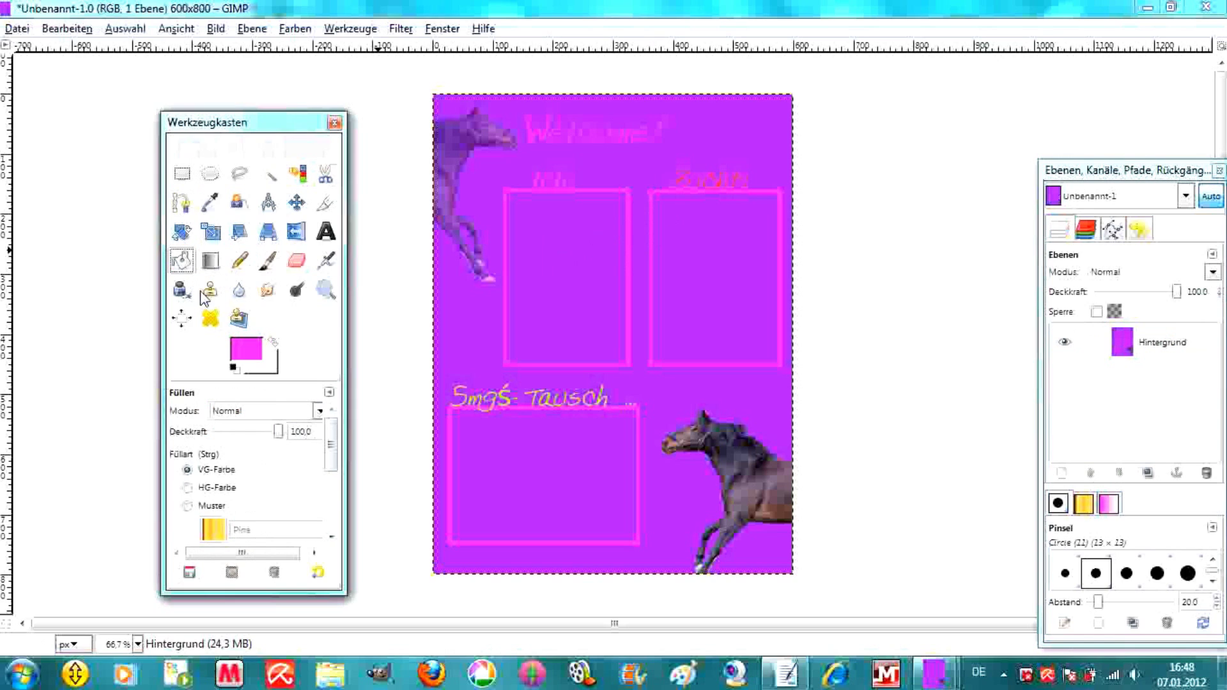
Fill both upper boxes and the purple background with a faint Leopard pattern
left_click(187, 505)
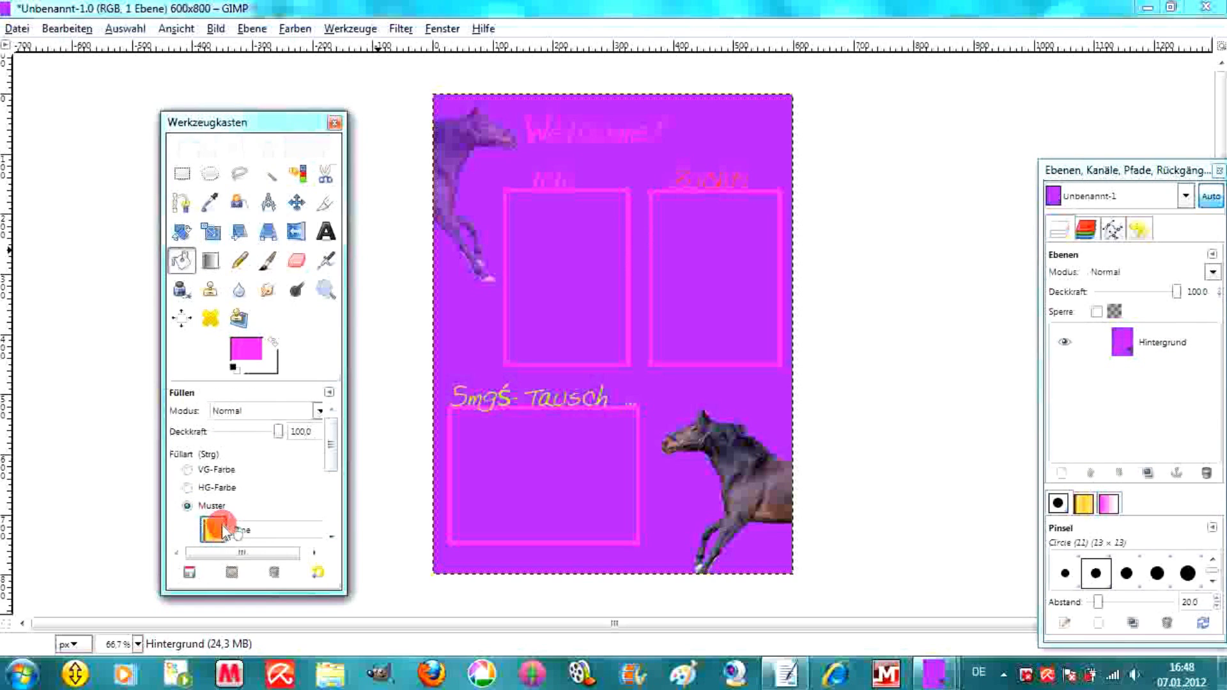
left_click(213, 529)
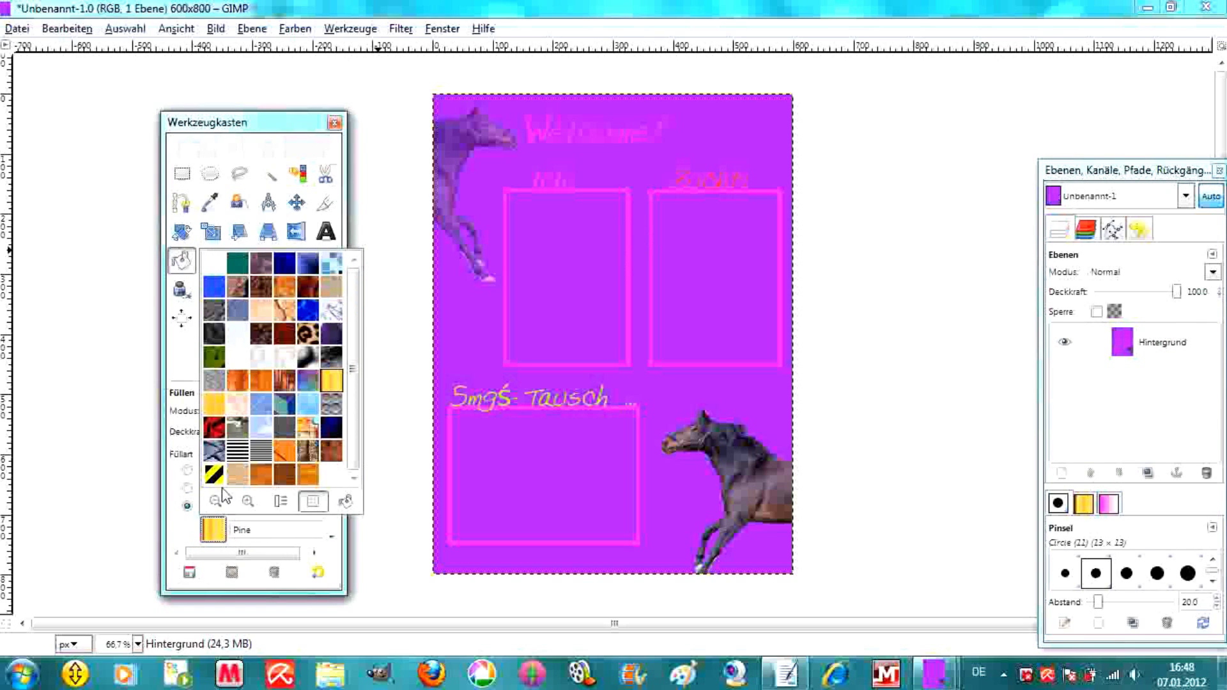
left_click(307, 334)
left_click_drag(277, 431, 240, 432)
left_click(572, 291)
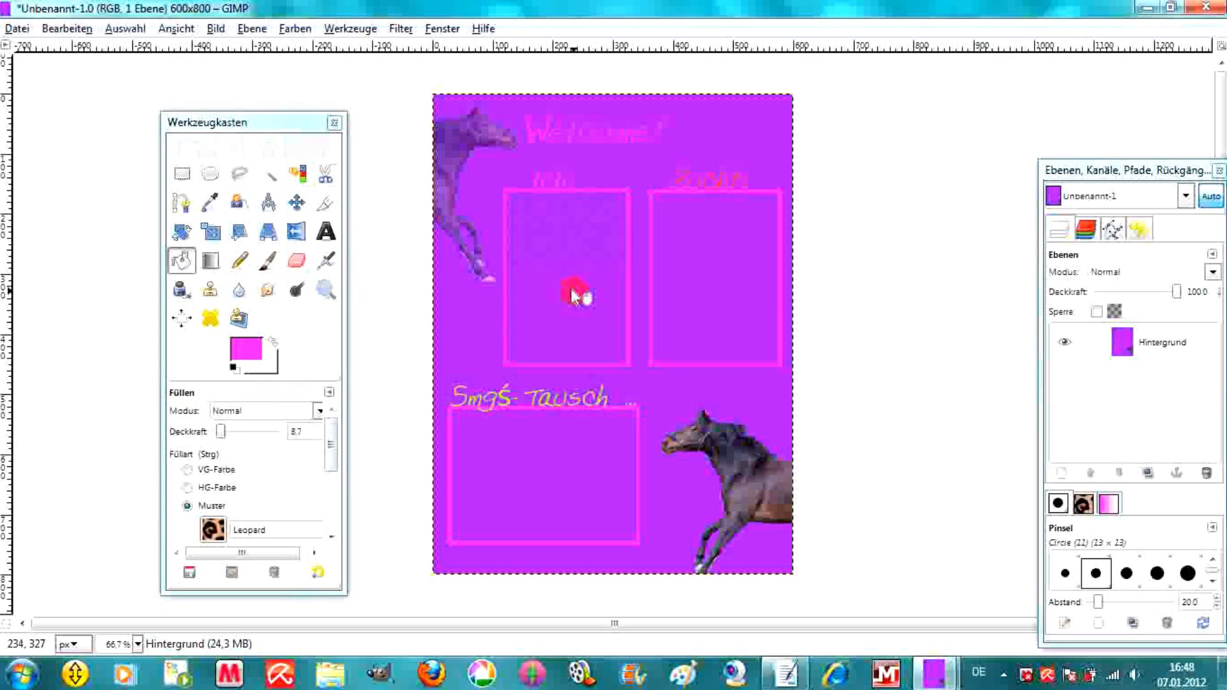
left_click(711, 286)
left_click(476, 319)
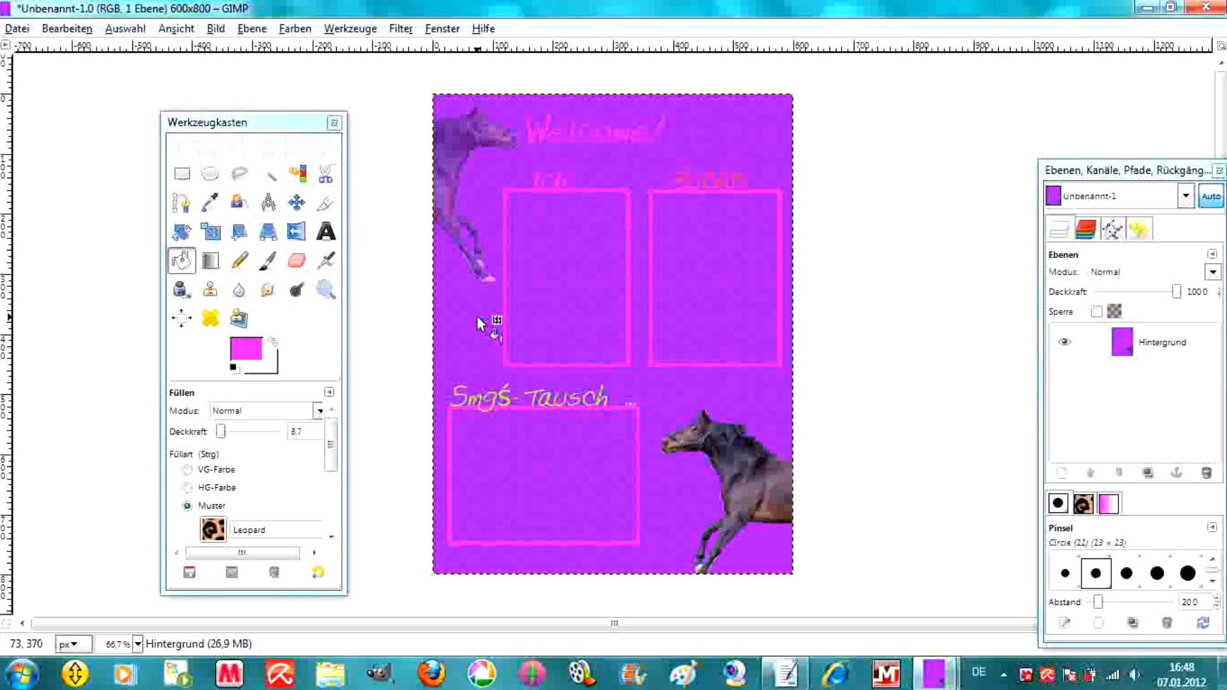
Switch the fill pattern to Blue Squares and bring Works back to the front
left_click(214, 529)
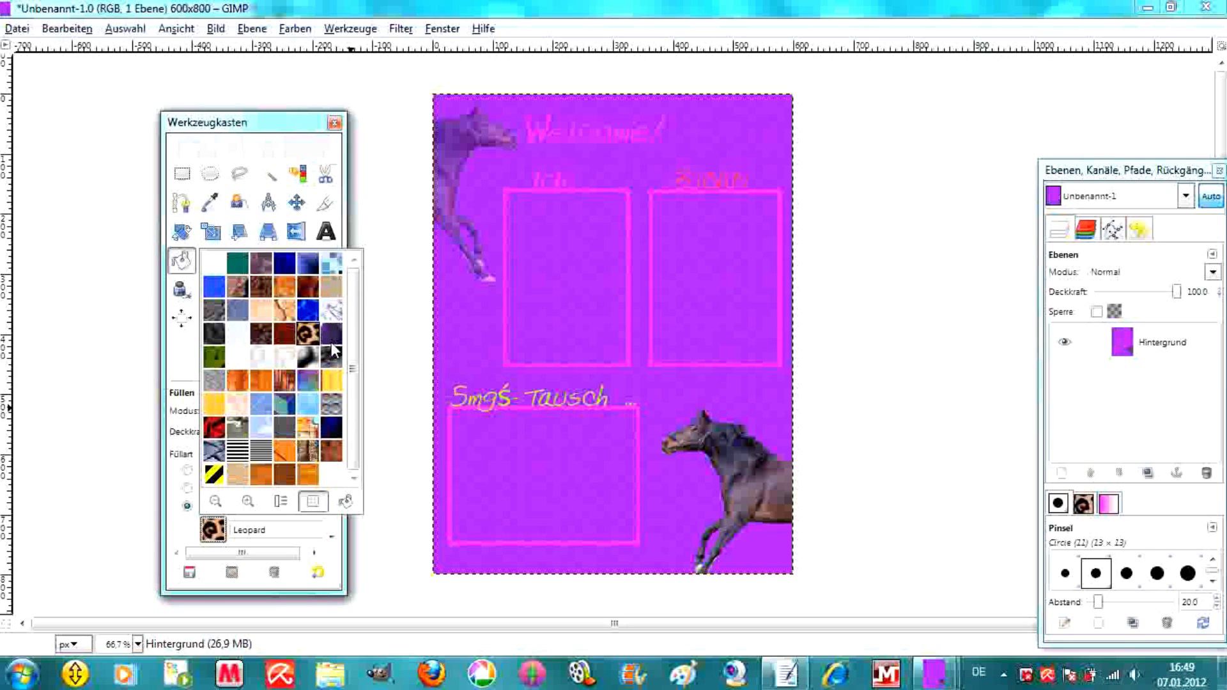
left_click(338, 268)
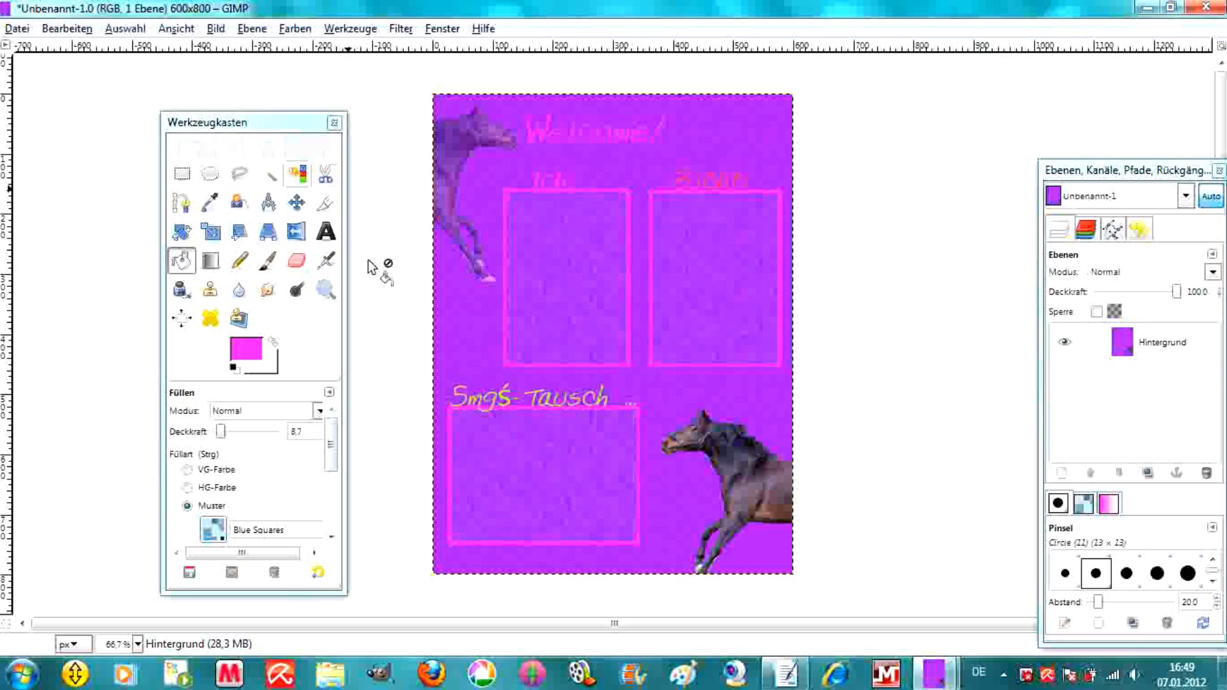
left_click(766, 675)
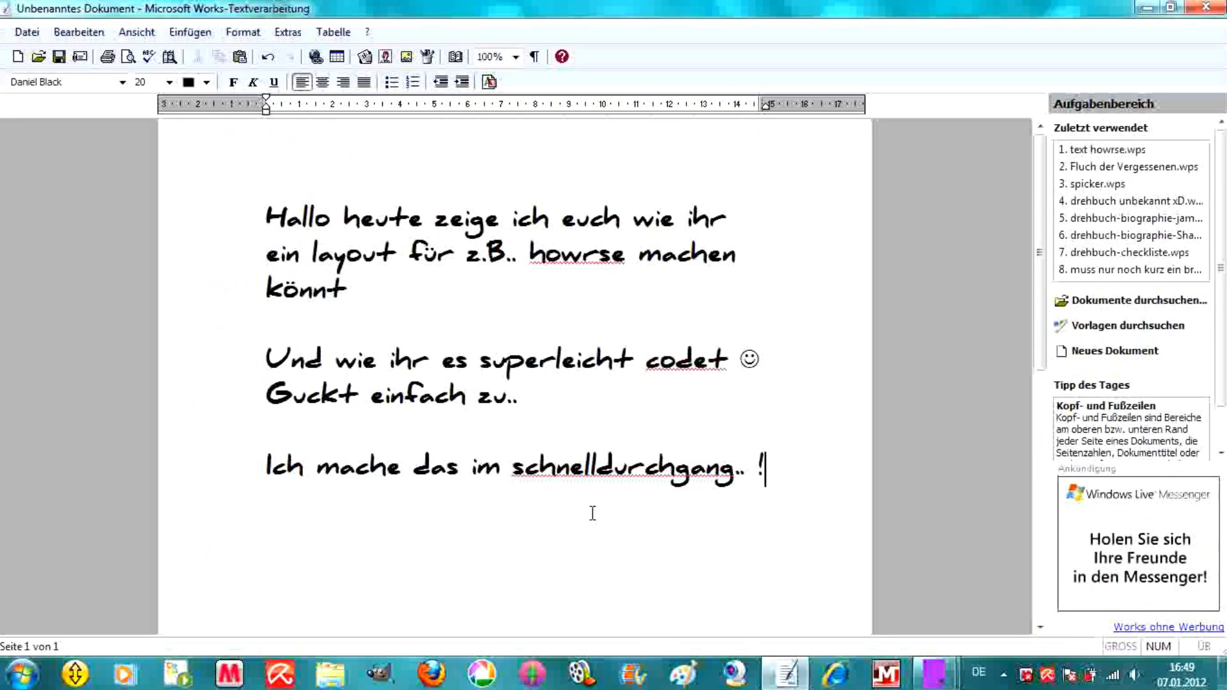
Replace the note with 'So das er!' and an instruction to save it as .jpg
left_click_drag(757, 471, 238, 206)
type("So das")
type(" erst mal das")
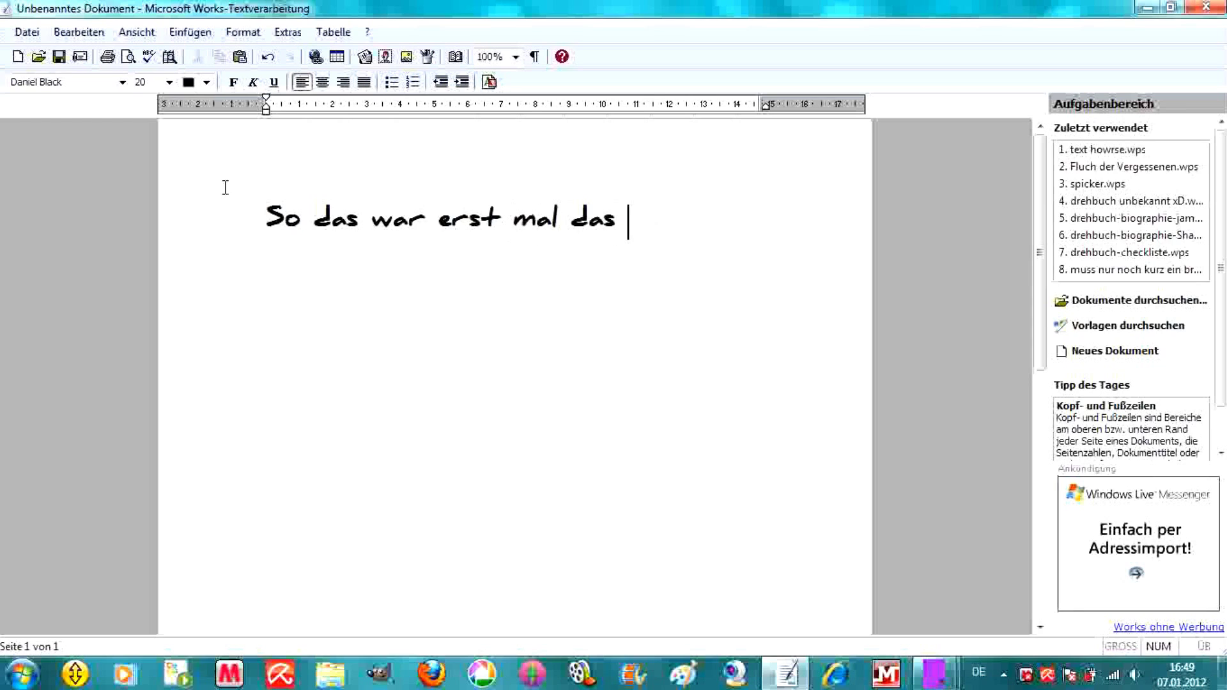
type("!")
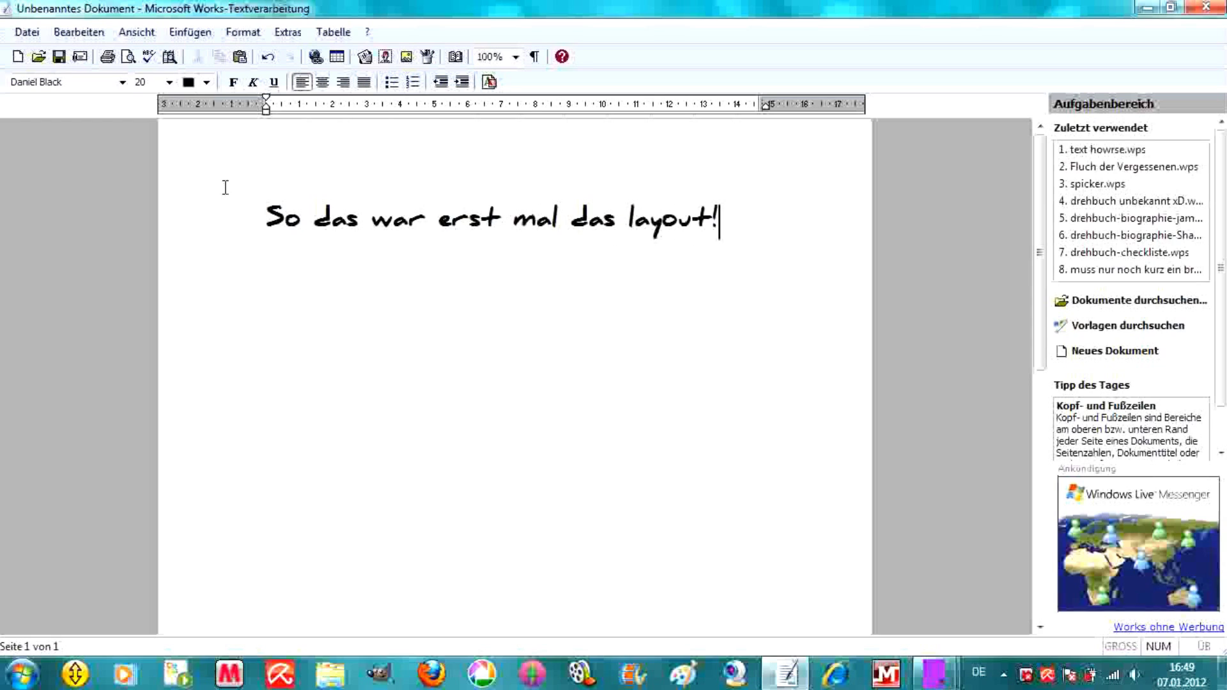
type("als ")
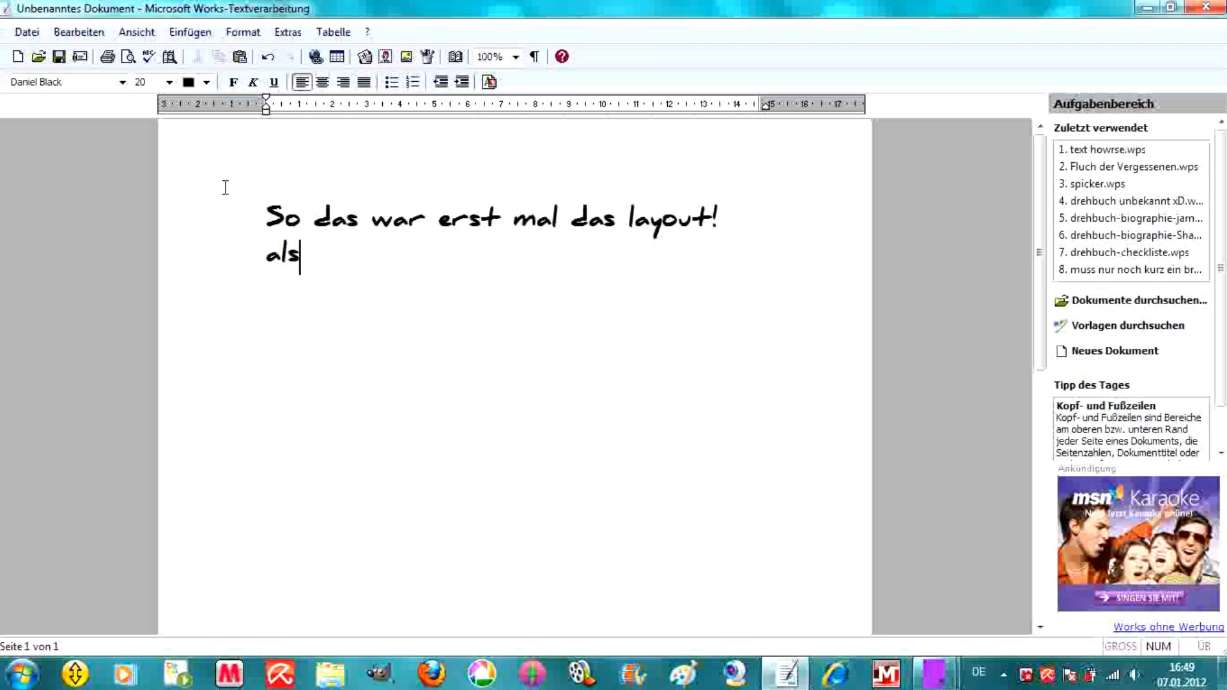
type("jpg")
key("Left")
key("Left")
key("Left")
type(".")
key("Right")
key("Right")
key("Right")
type("abspeichern!")
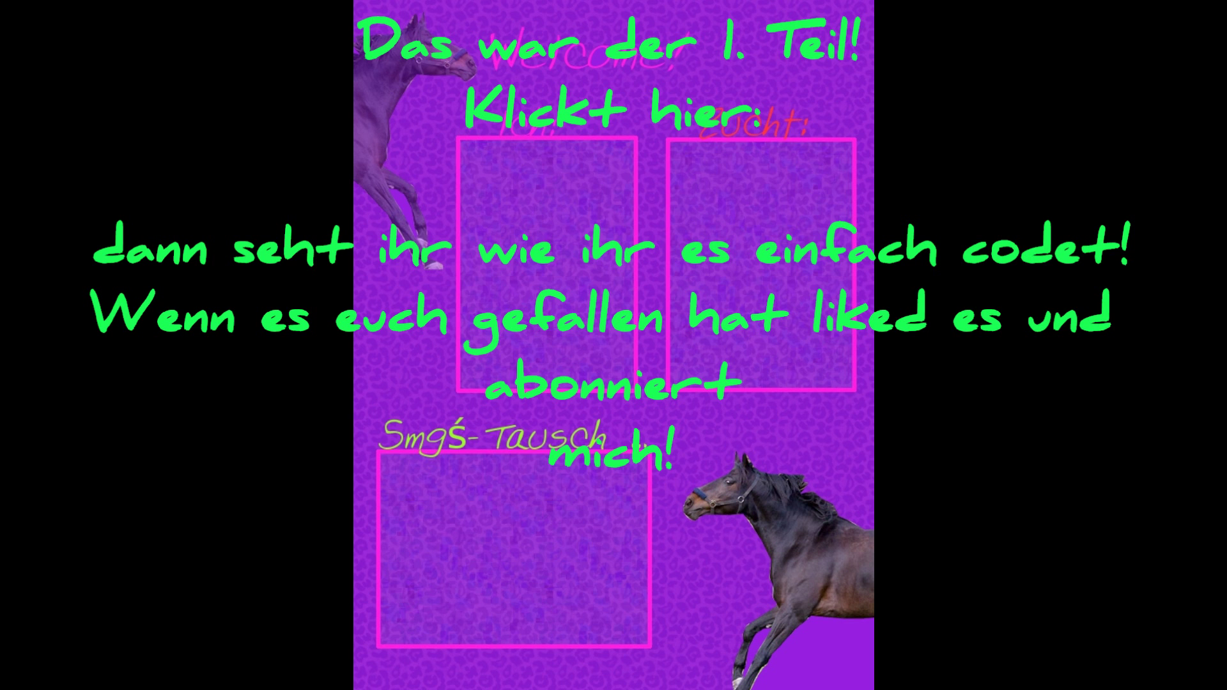